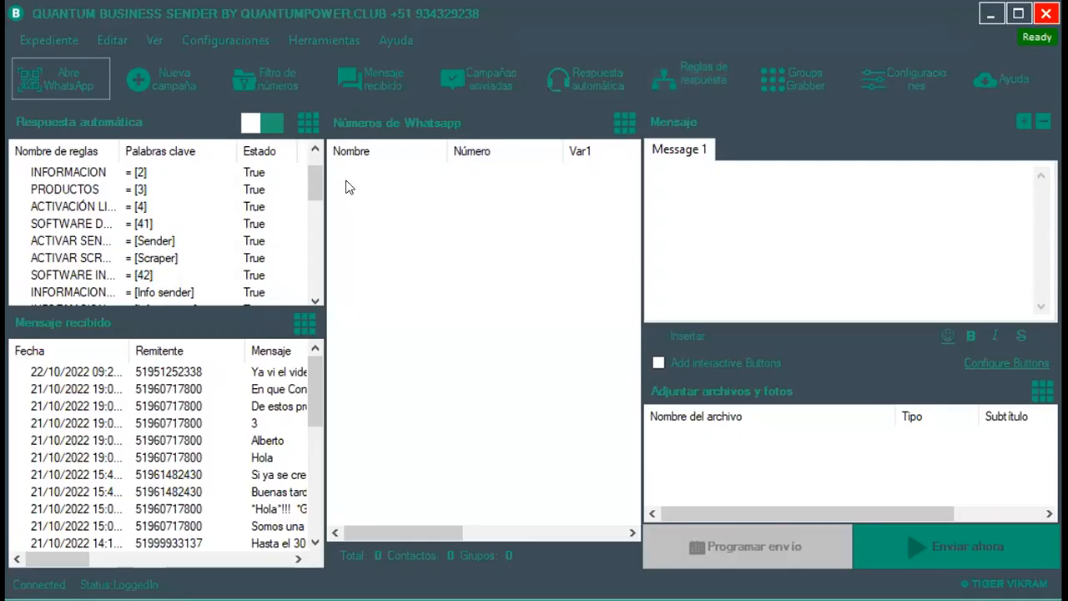
Compare the contact names and numbers on Hoja1 with the list on Hoja2.
{"action": "left_click_drag", "start_coordinate": [347, 181], "coordinate": [614, 511]}
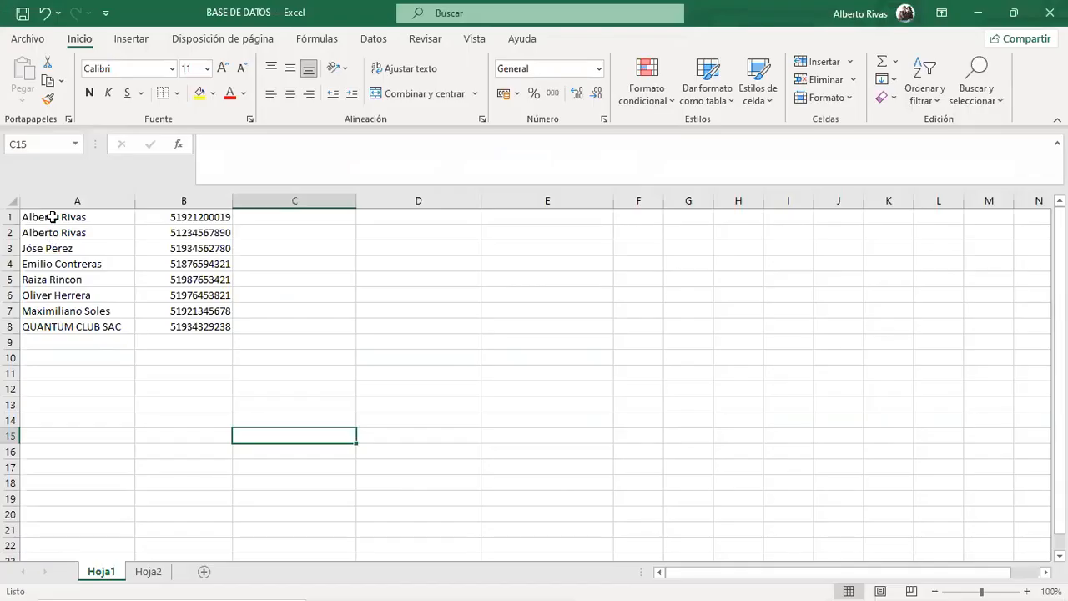
{"action": "left_click_drag", "start_coordinate": [47, 213], "coordinate": [167, 426]}
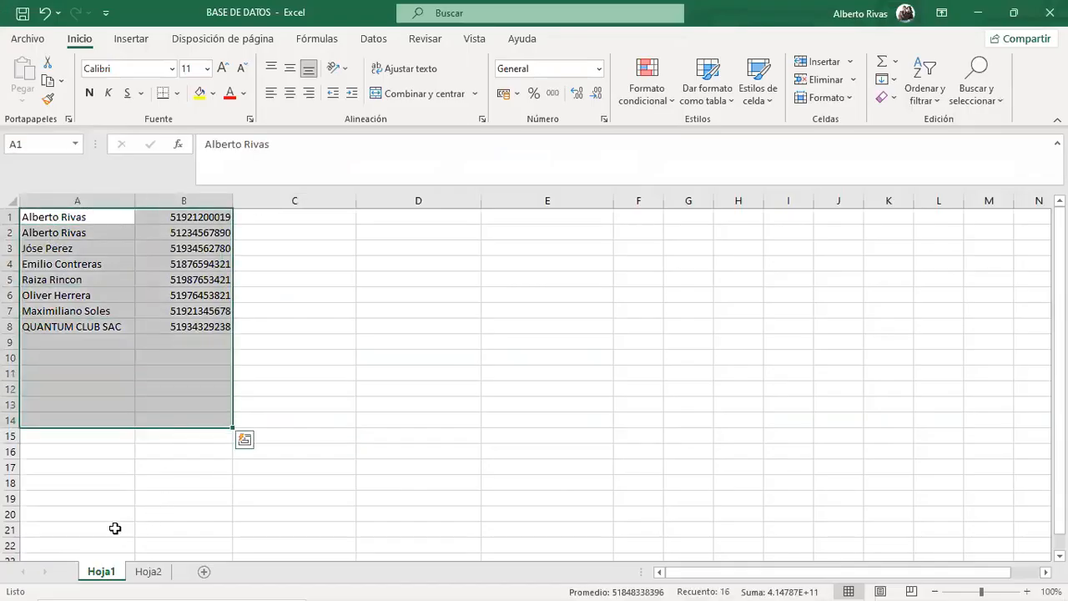
{"action": "left_click", "coordinate": [158, 576]}
{"action": "left_click_drag", "start_coordinate": [105, 219], "coordinate": [242, 296]}
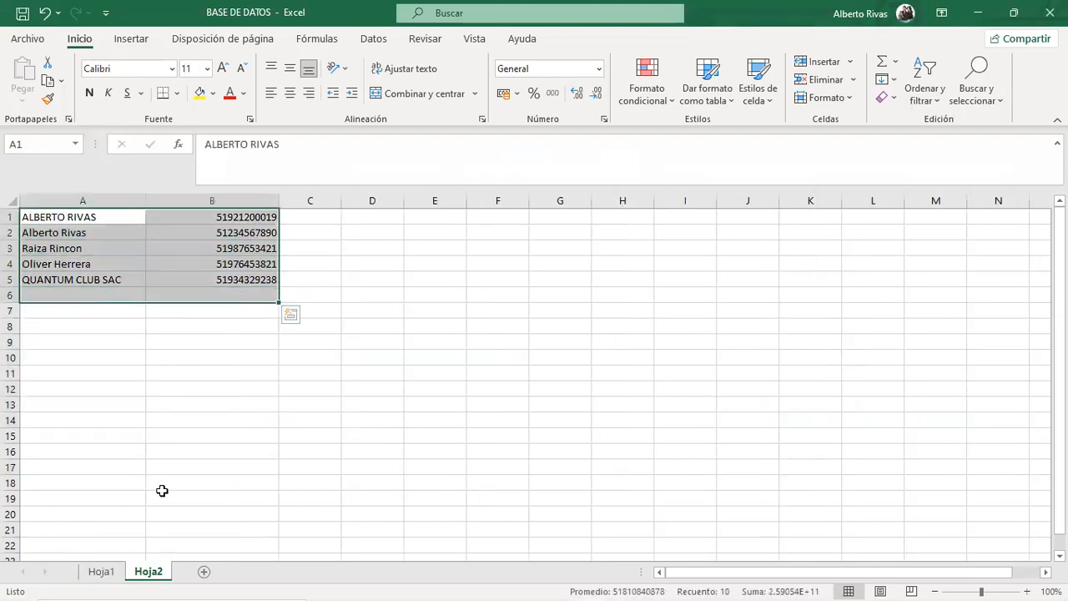
{"action": "left_click", "coordinate": [101, 571]}
{"action": "left_click", "coordinate": [296, 218]}
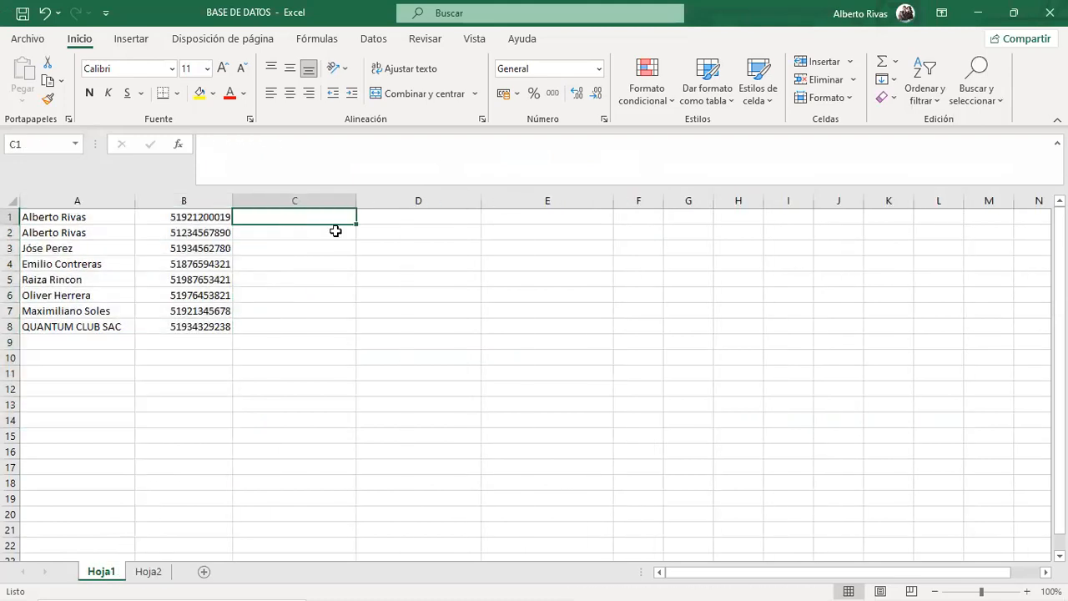
{"action": "left_click_drag", "start_coordinate": [317, 217], "coordinate": [959, 417]}
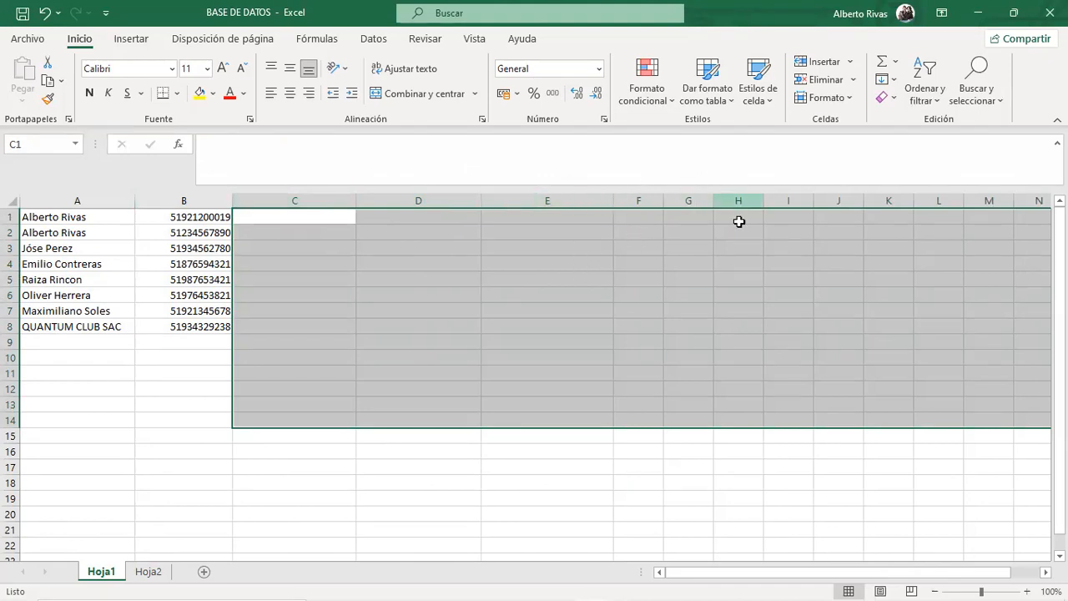
{"action": "left_click", "coordinate": [384, 497]}
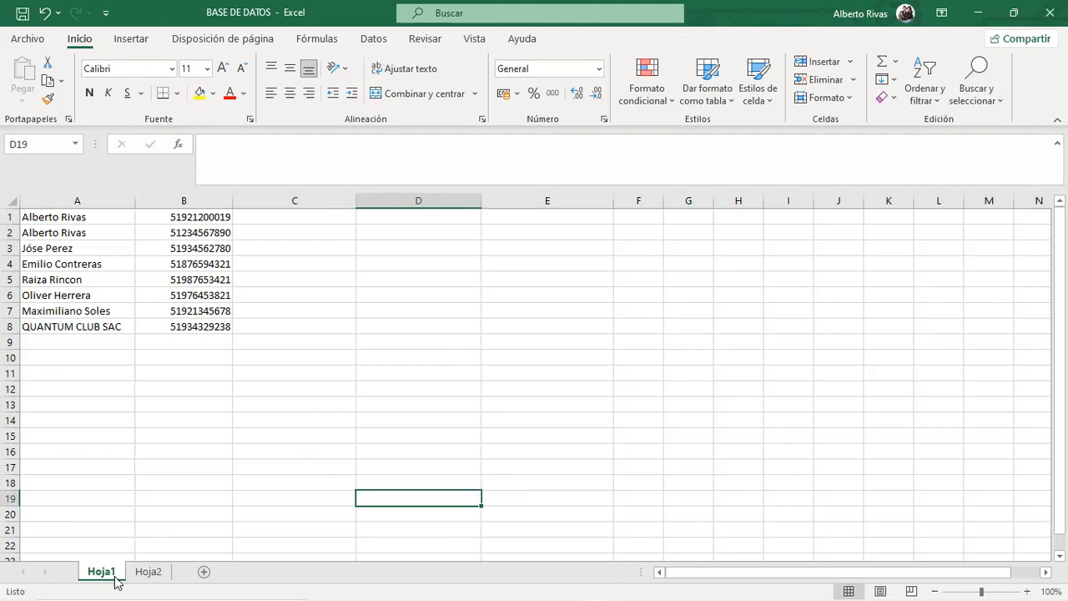
Select the five contacts' names and phone numbers (A1:B6) and copy them from Hoja2.
{"action": "left_click", "coordinate": [148, 572]}
{"action": "left_click", "coordinate": [206, 415]}
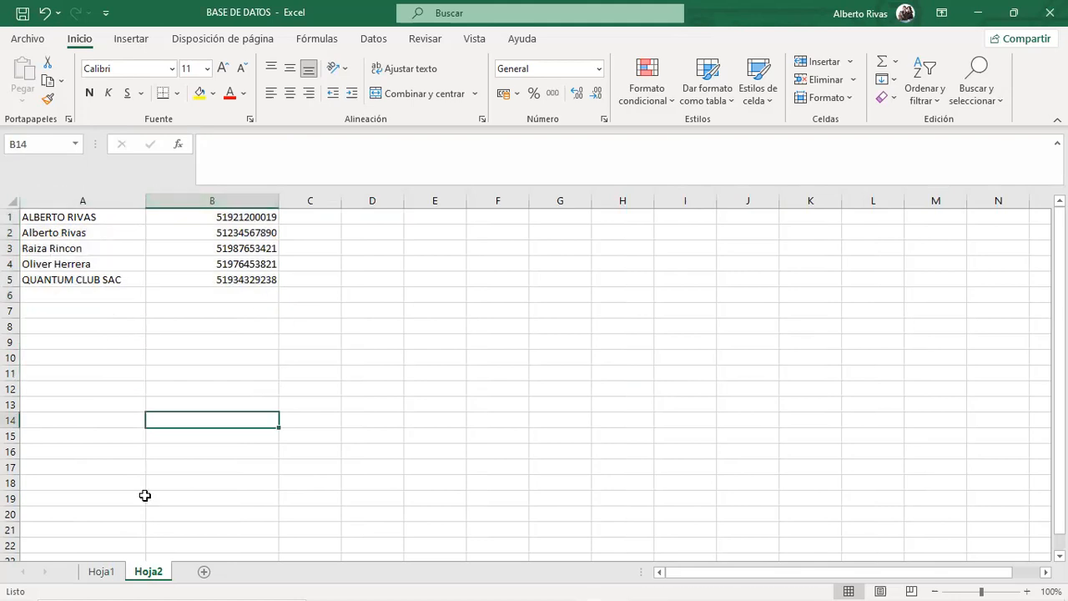
{"action": "left_click", "coordinate": [104, 574]}
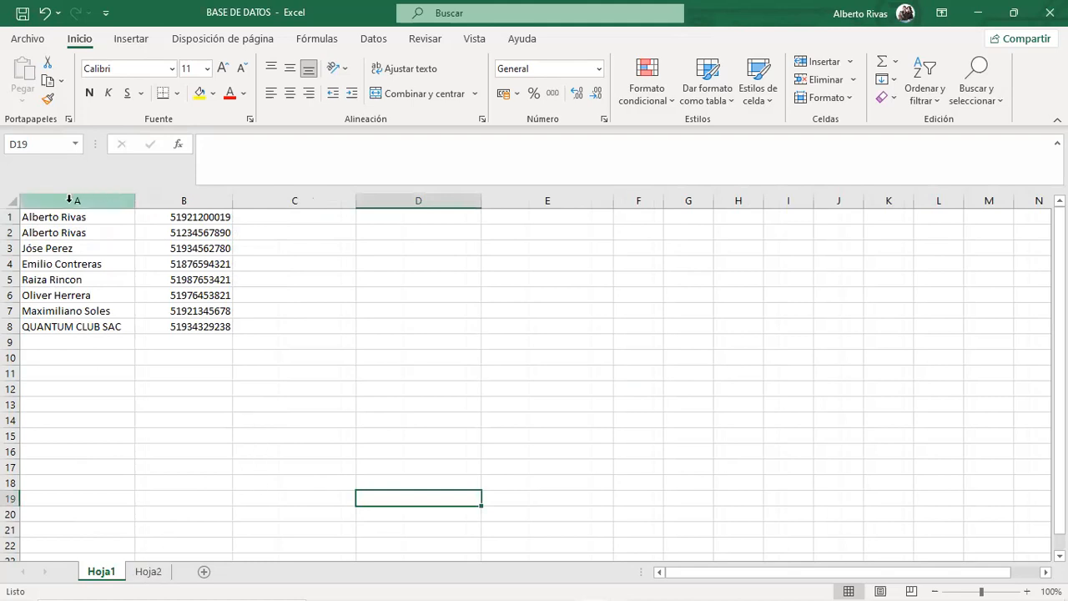
{"action": "left_click_drag", "start_coordinate": [90, 220], "coordinate": [98, 350]}
{"action": "left_click_drag", "start_coordinate": [185, 217], "coordinate": [197, 348]}
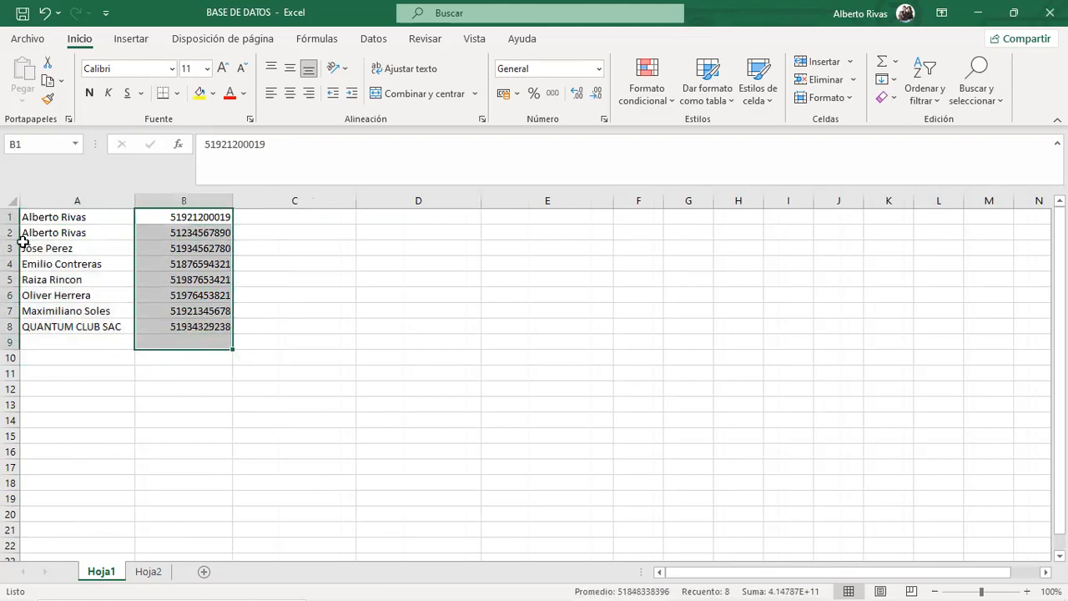
{"action": "left_click_drag", "start_coordinate": [46, 214], "coordinate": [215, 291]}
{"action": "left_click", "coordinate": [139, 574]}
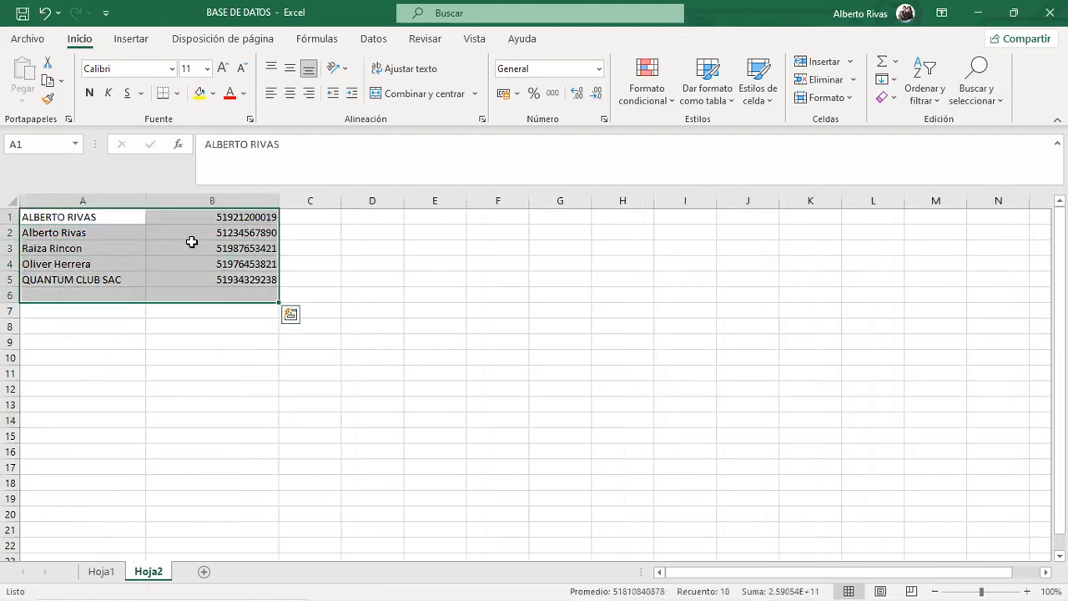
{"action": "key", "text": "ctrl+c"}
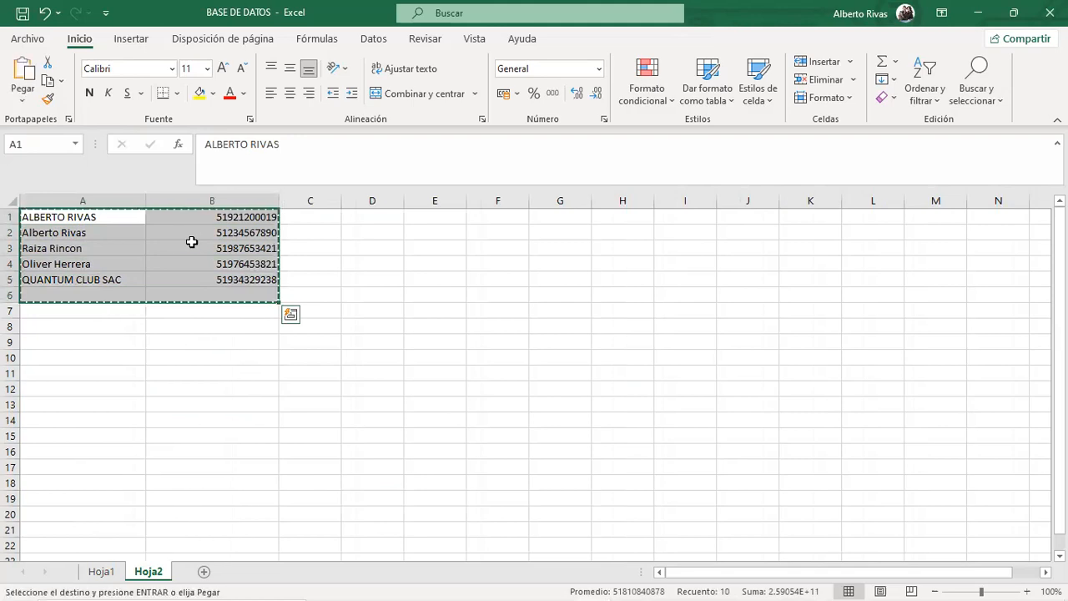
Leave the file overview and bring the PRUEBA GENERAL workbook to the front.
{"action": "left_click", "coordinate": [32, 38]}
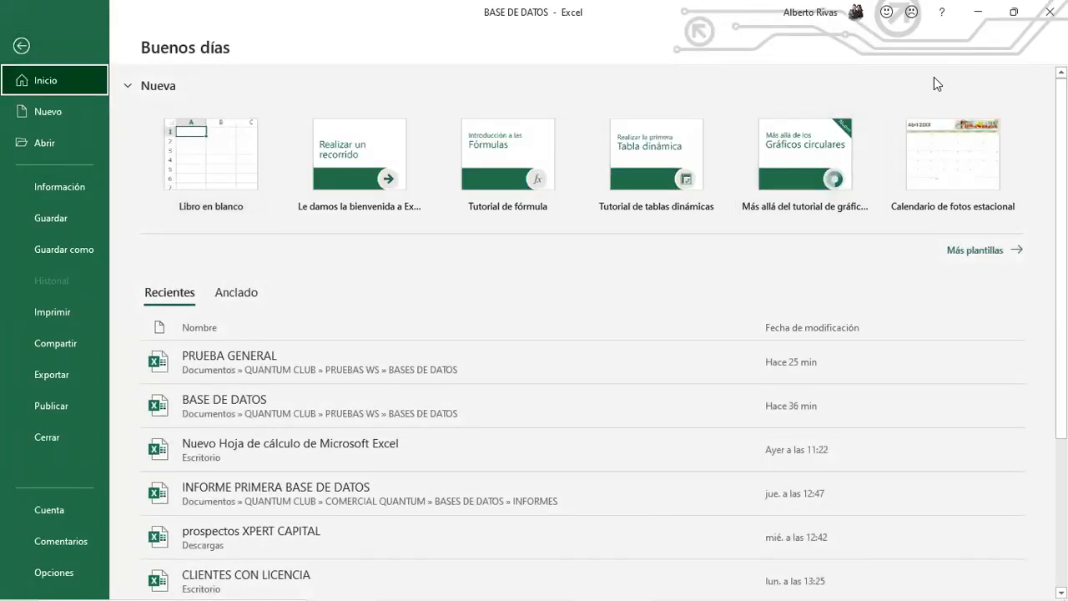
{"action": "left_click", "coordinate": [15, 46]}
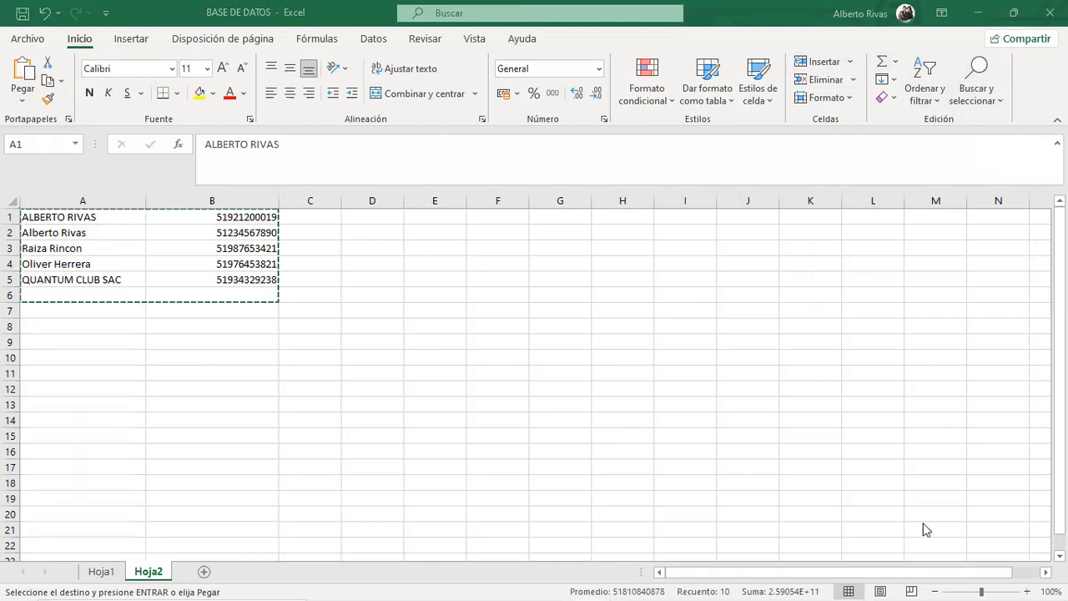
{"action": "key", "text": "alt+Tab"}
Review the header row: NOMBRE, NUMERO and VAR 1 through VAR 5 columns.
{"action": "left_click", "coordinate": [270, 309]}
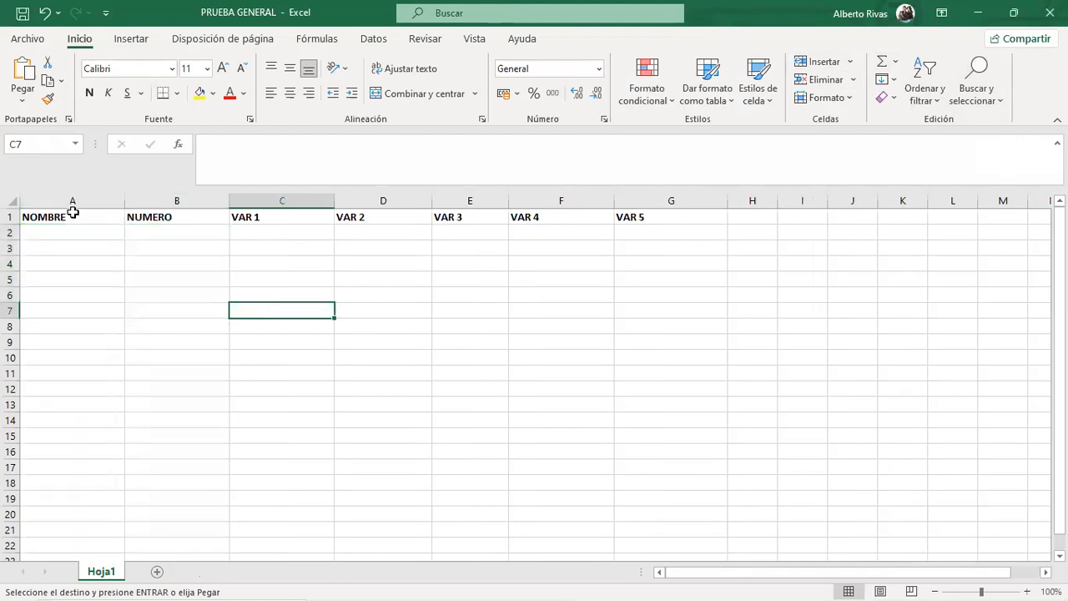
{"action": "left_click", "coordinate": [11, 216]}
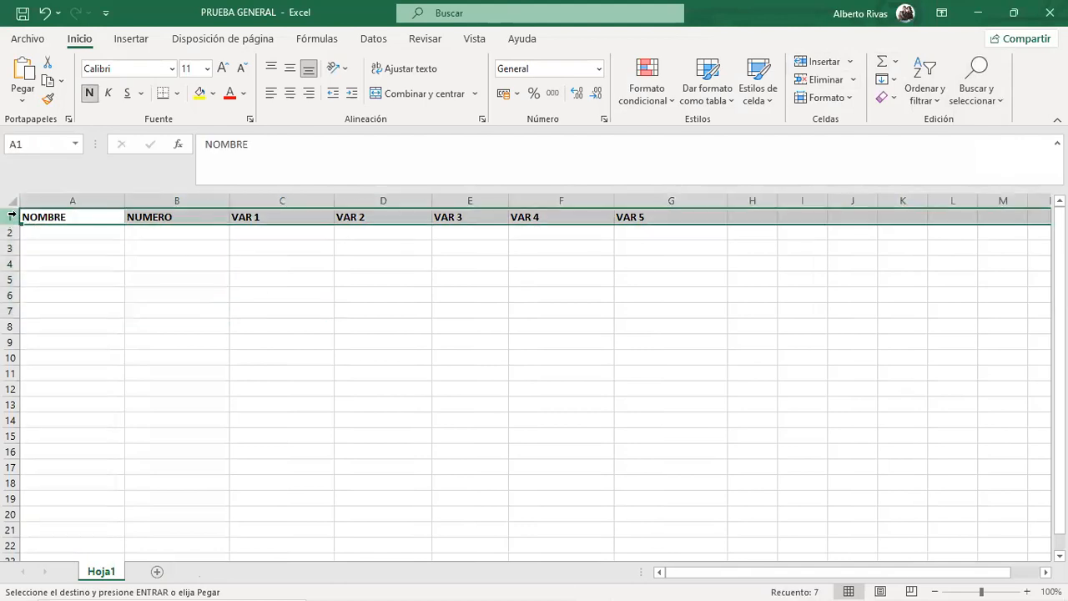
{"action": "left_click", "coordinate": [85, 212]}
{"action": "left_click", "coordinate": [145, 221]}
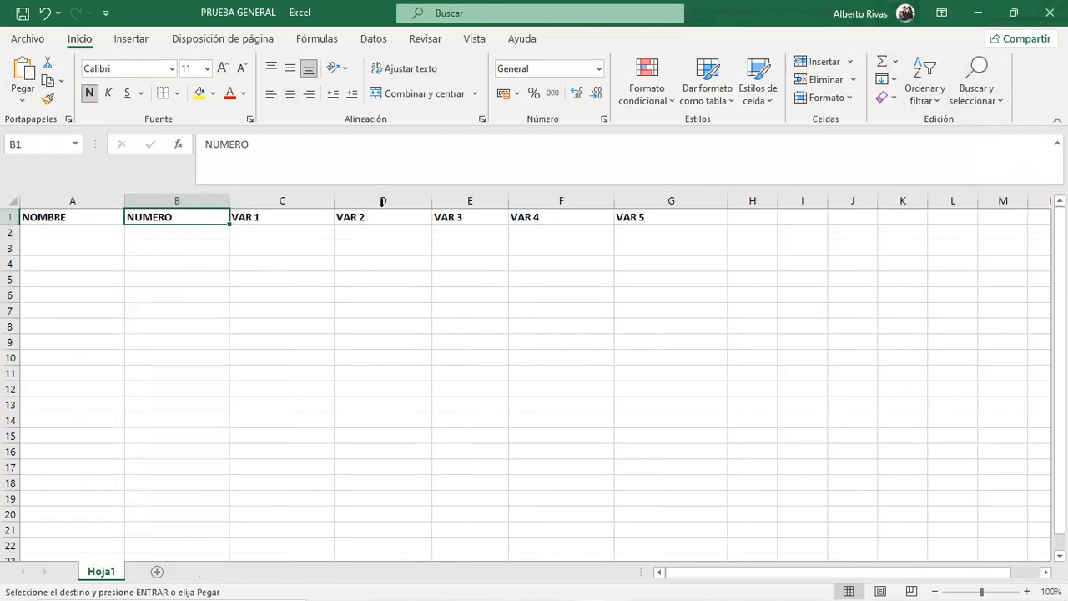
{"action": "left_click", "coordinate": [79, 215]}
{"action": "left_click", "coordinate": [153, 196]}
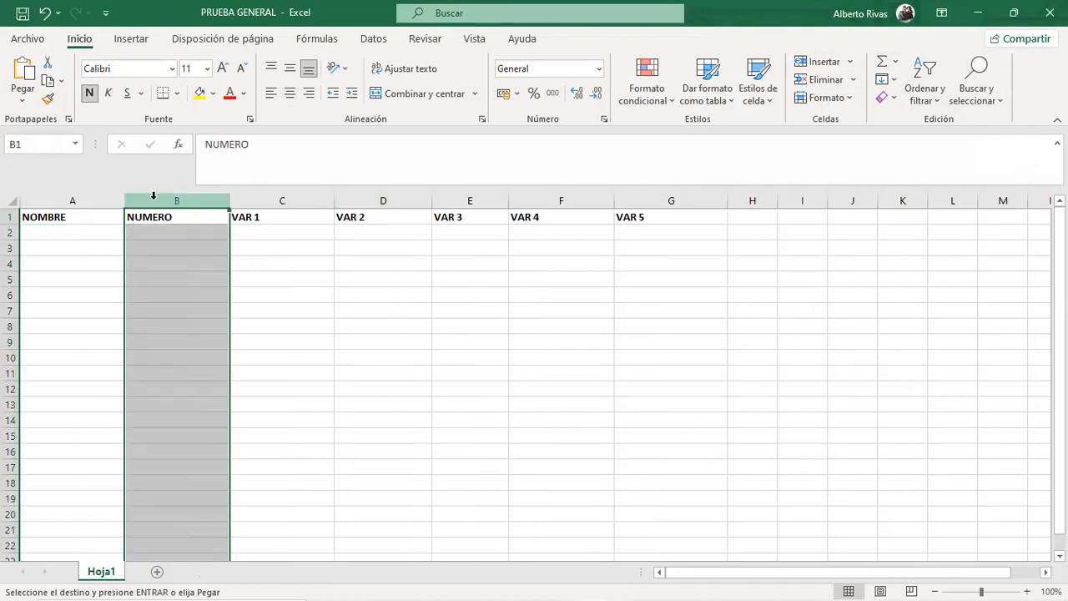
{"action": "left_click", "coordinate": [310, 204]}
{"action": "left_click", "coordinate": [383, 201]}
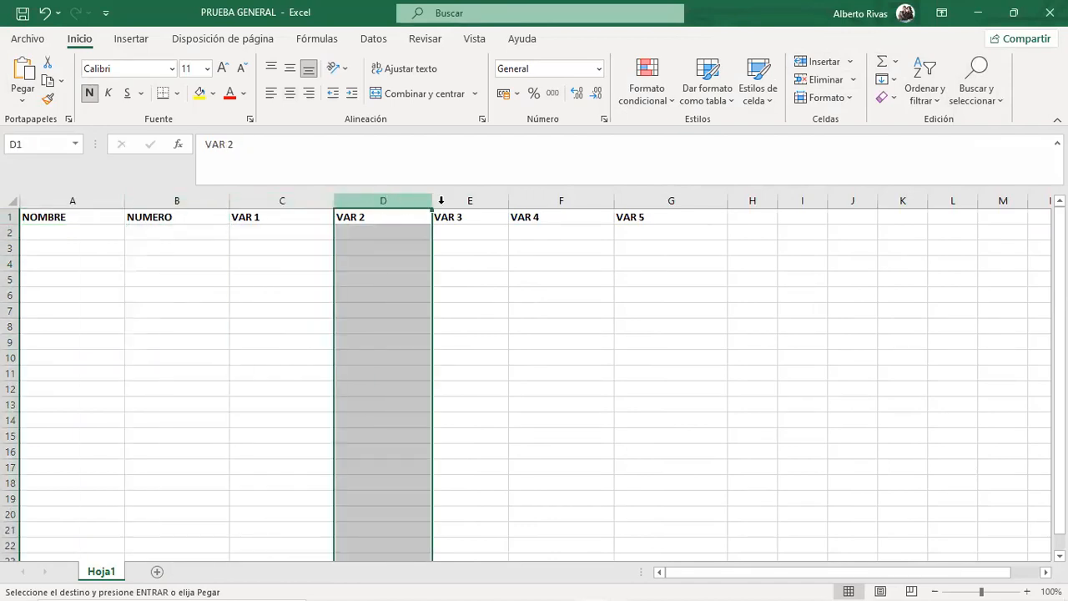
{"action": "left_click", "coordinate": [470, 201]}
{"action": "left_click", "coordinate": [553, 200]}
{"action": "left_click", "coordinate": [670, 201]}
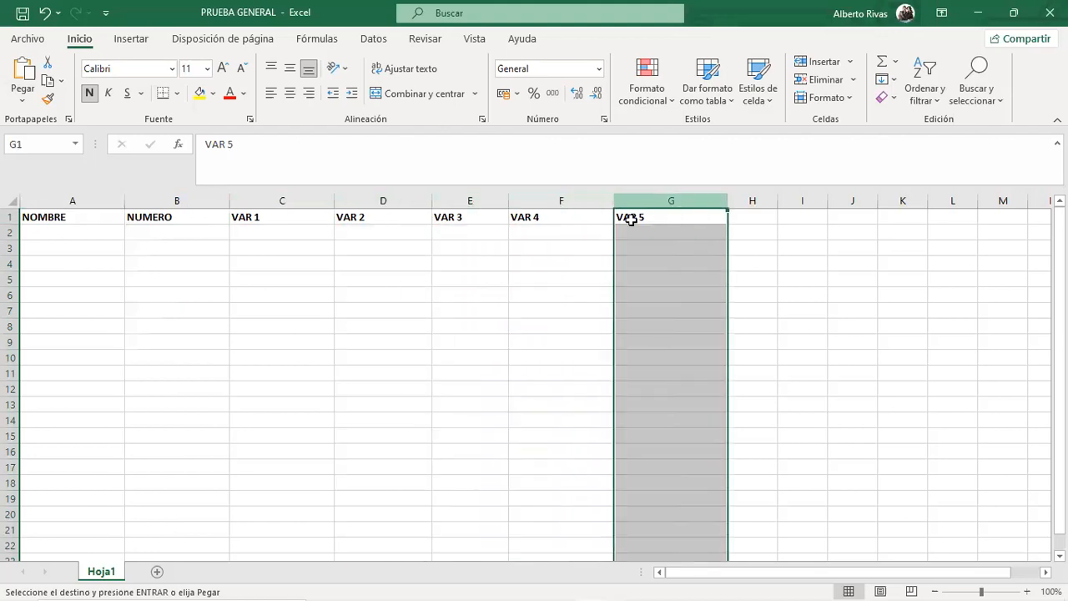
Paste the copied contacts starting at cell A2, under NOMBRE and NUMERO.
{"action": "left_click", "coordinate": [281, 217]}
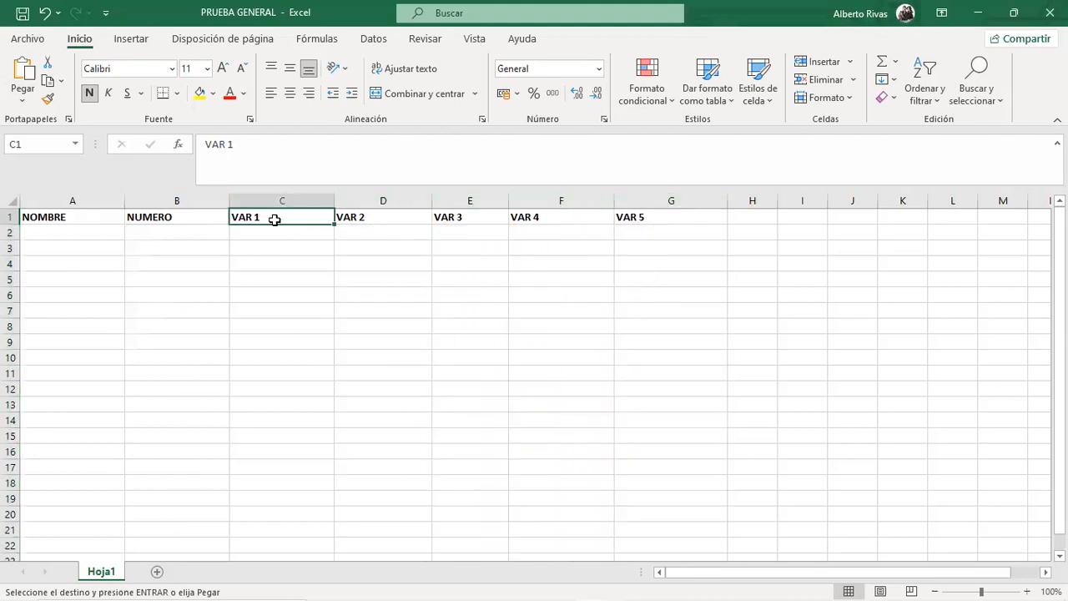
{"action": "left_click", "coordinate": [660, 232]}
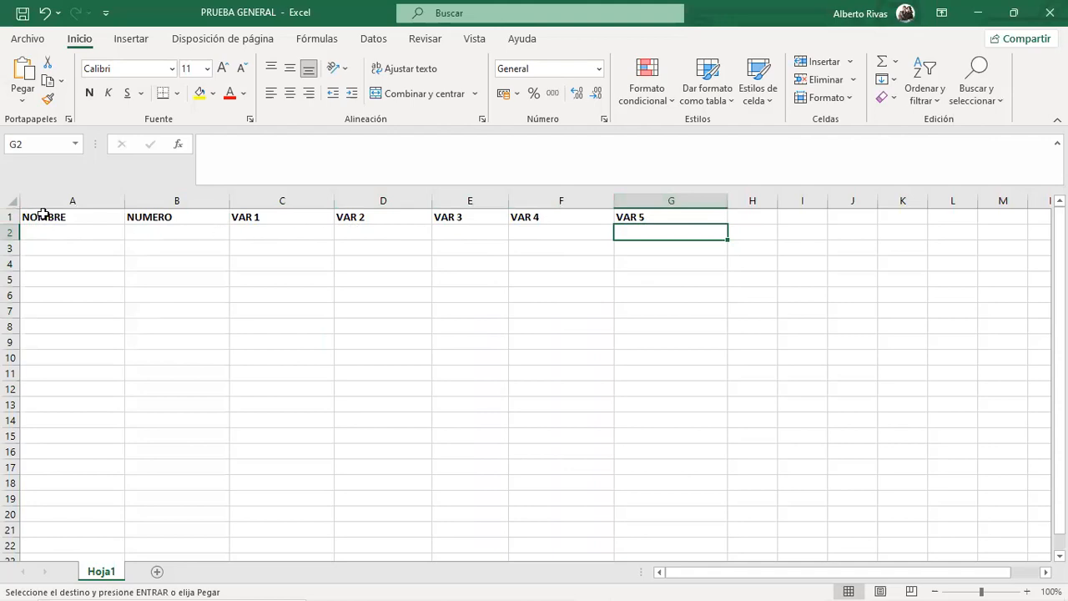
{"action": "left_click", "coordinate": [62, 232]}
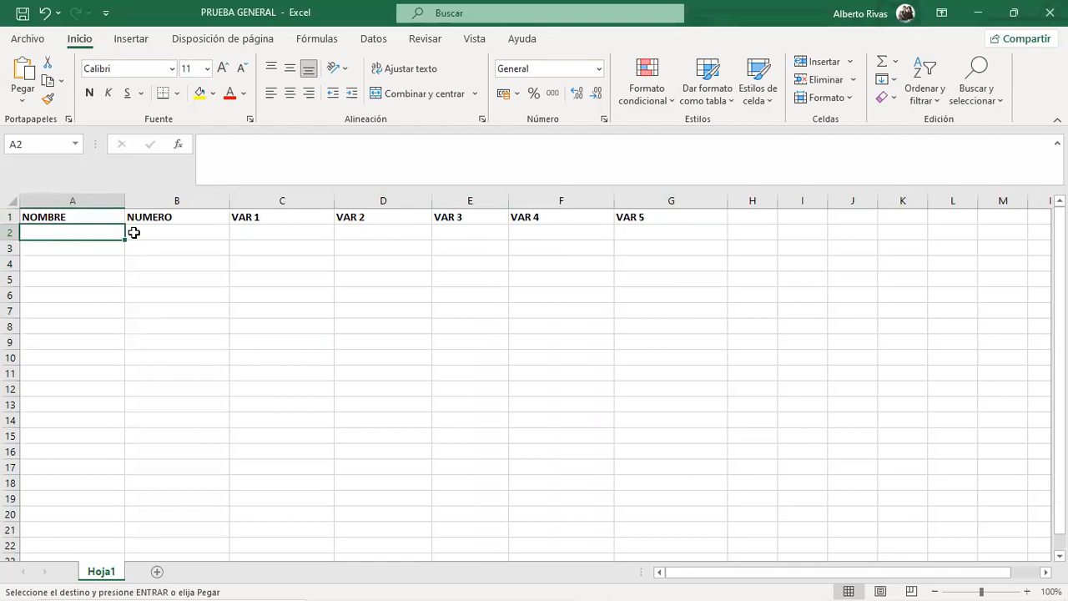
{"action": "key", "text": "ctrl+v"}
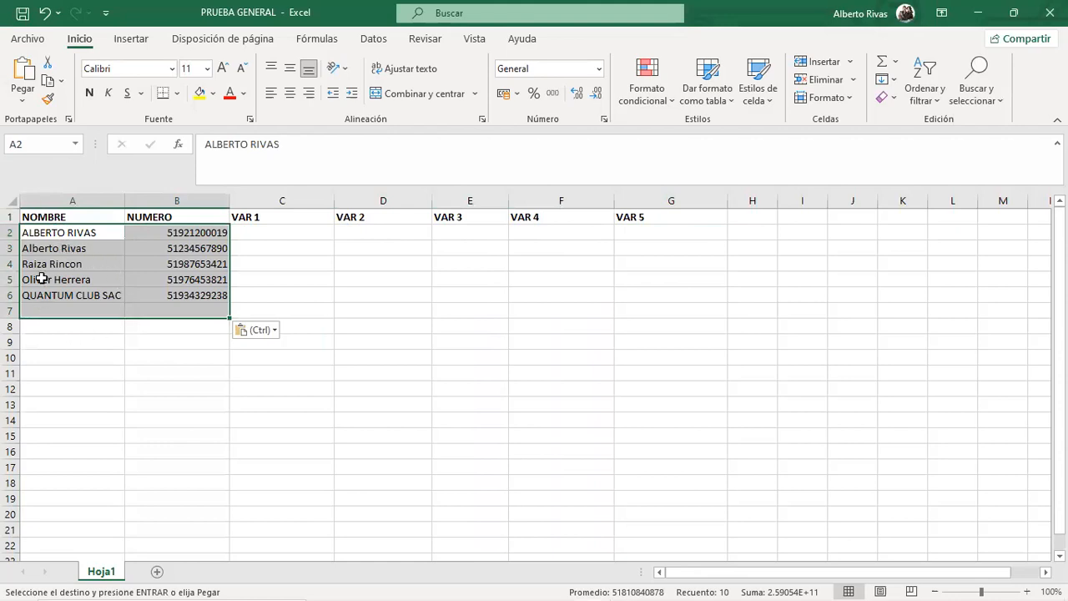
{"action": "left_click", "coordinate": [97, 337]}
{"action": "left_click_drag", "start_coordinate": [83, 231], "coordinate": [85, 294]}
{"action": "left_click_drag", "start_coordinate": [190, 233], "coordinate": [195, 314]}
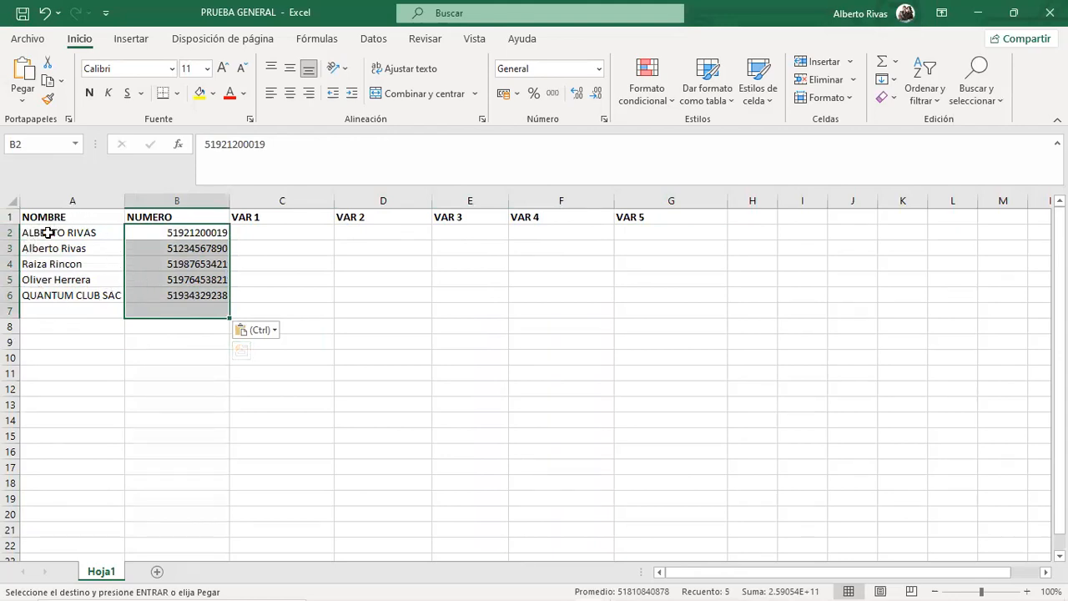
{"action": "left_click", "coordinate": [91, 232]}
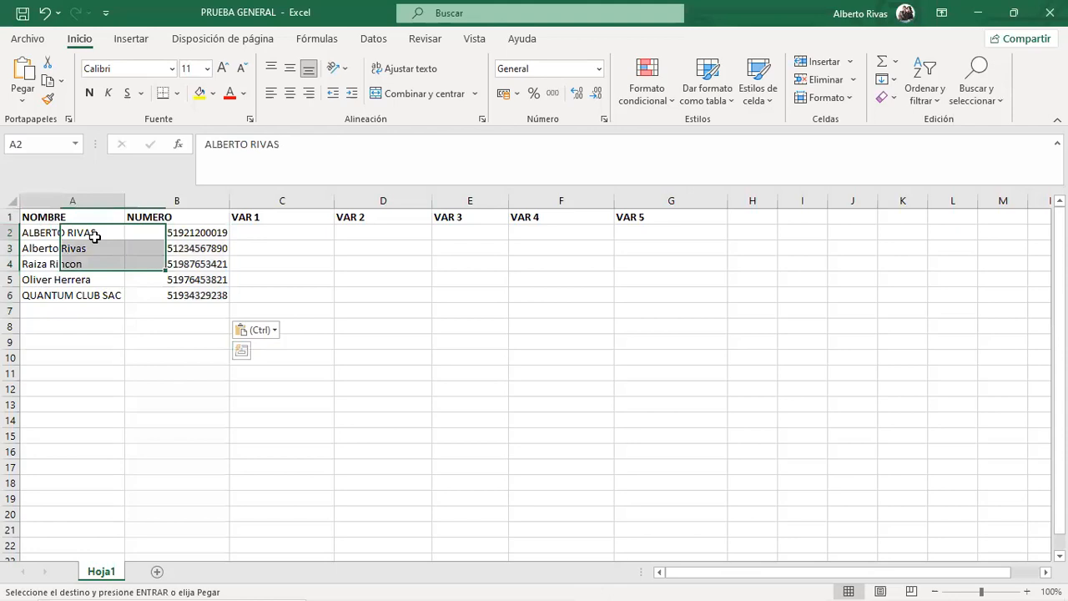
{"action": "left_click", "coordinate": [171, 246]}
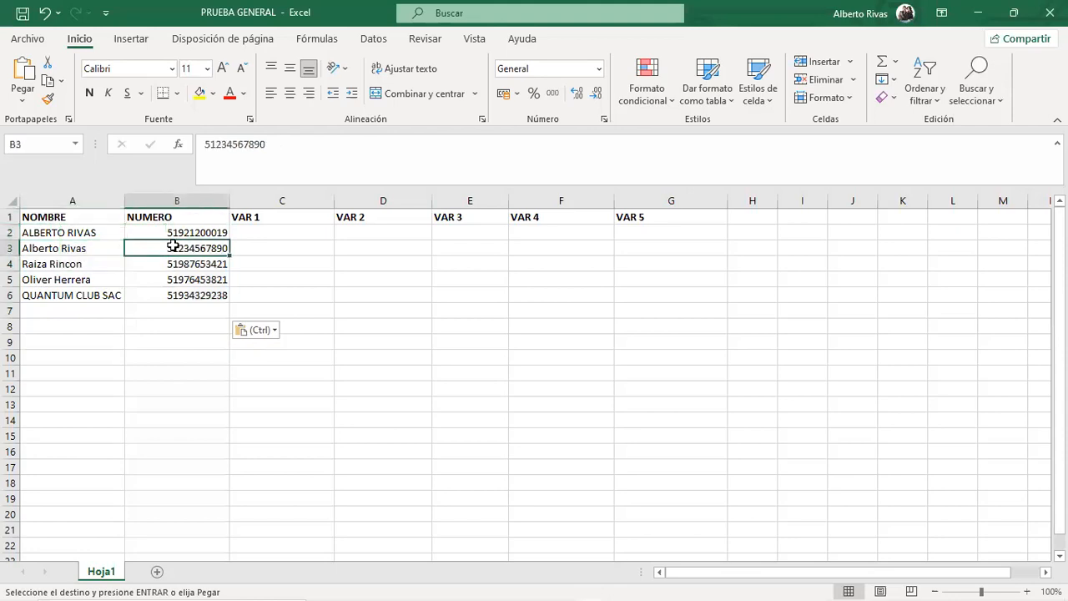
{"action": "left_click", "coordinate": [72, 233]}
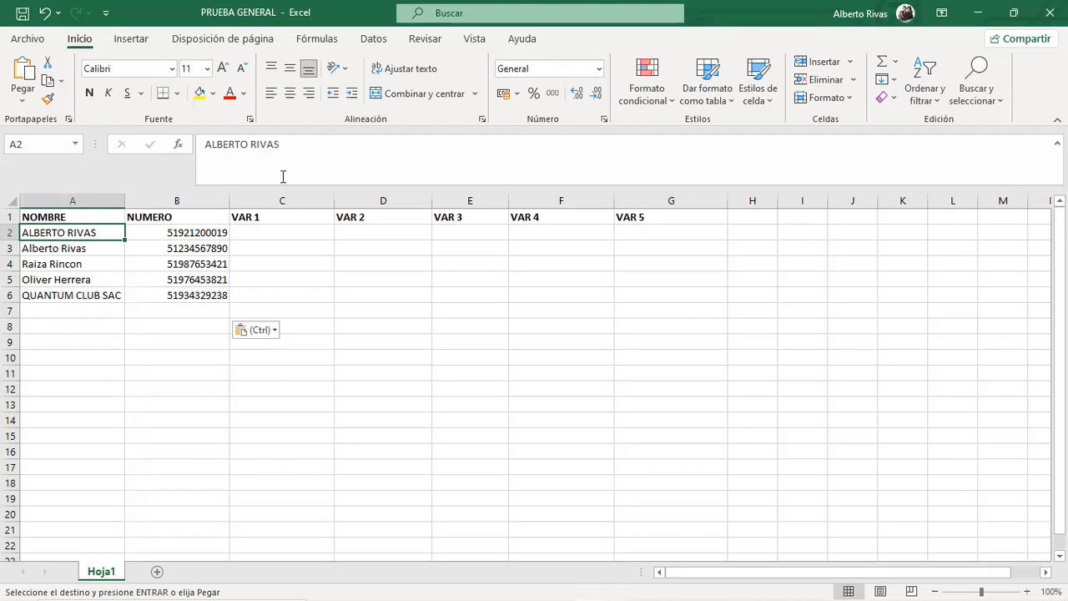
Complete the first contact's full name in A2 by accepting the AutoComplete suggestion.
{"action": "key", "text": "ctrl+z"}
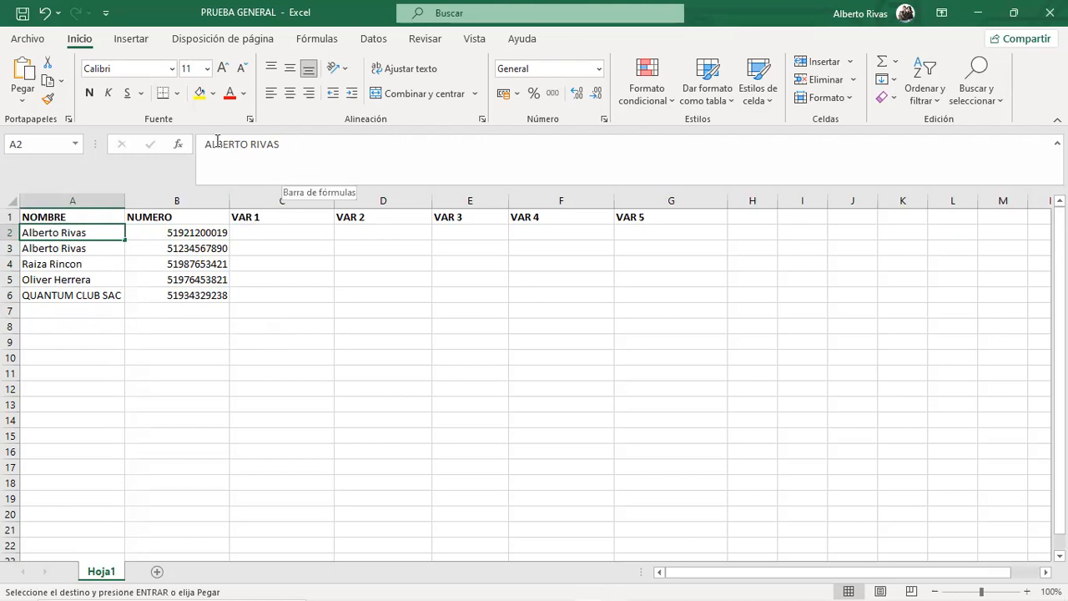
{"action": "left_click_drag", "start_coordinate": [217, 144], "coordinate": [283, 149]}
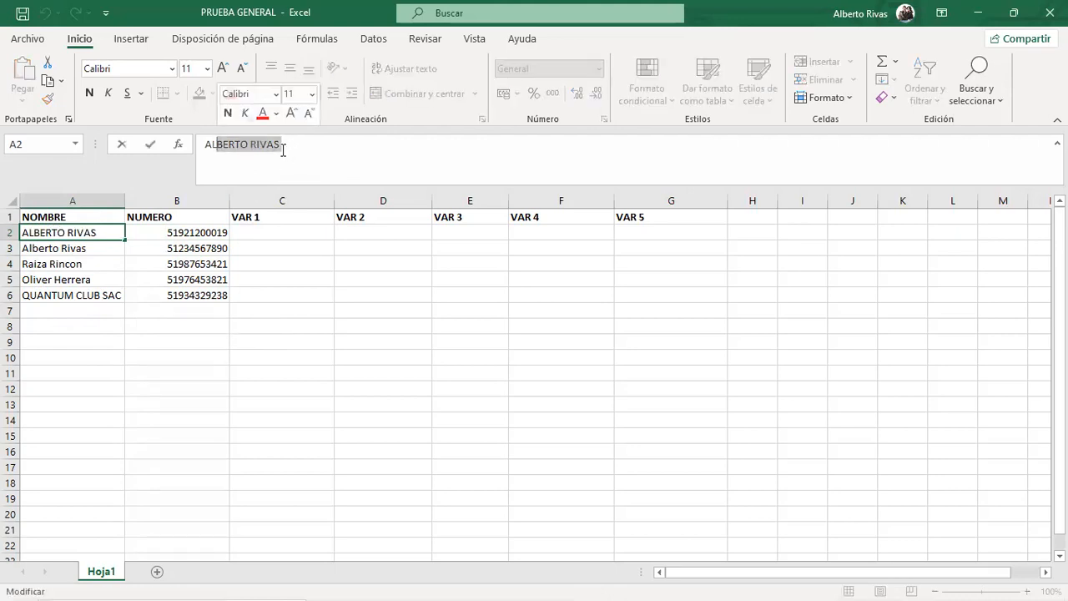
{"action": "type", "text": "L"}
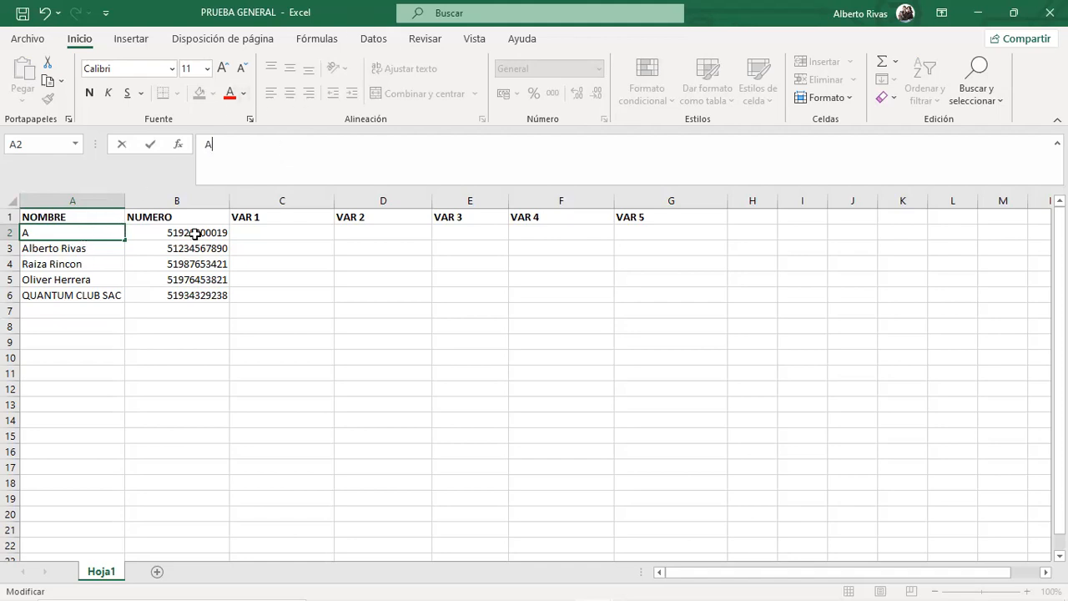
{"action": "type", "text": "l"}
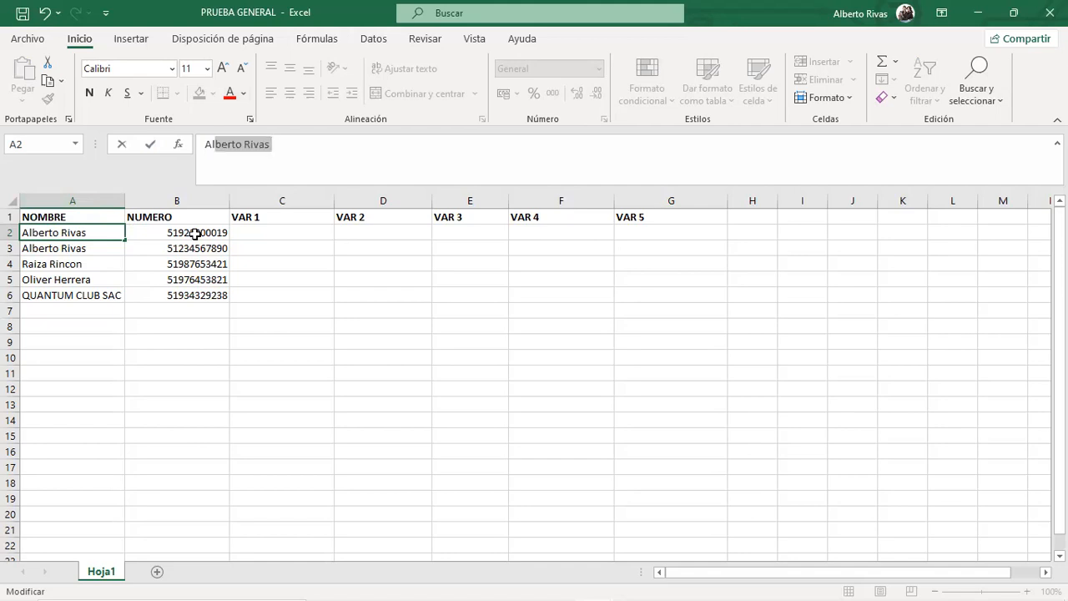
{"action": "key", "text": "Return"}
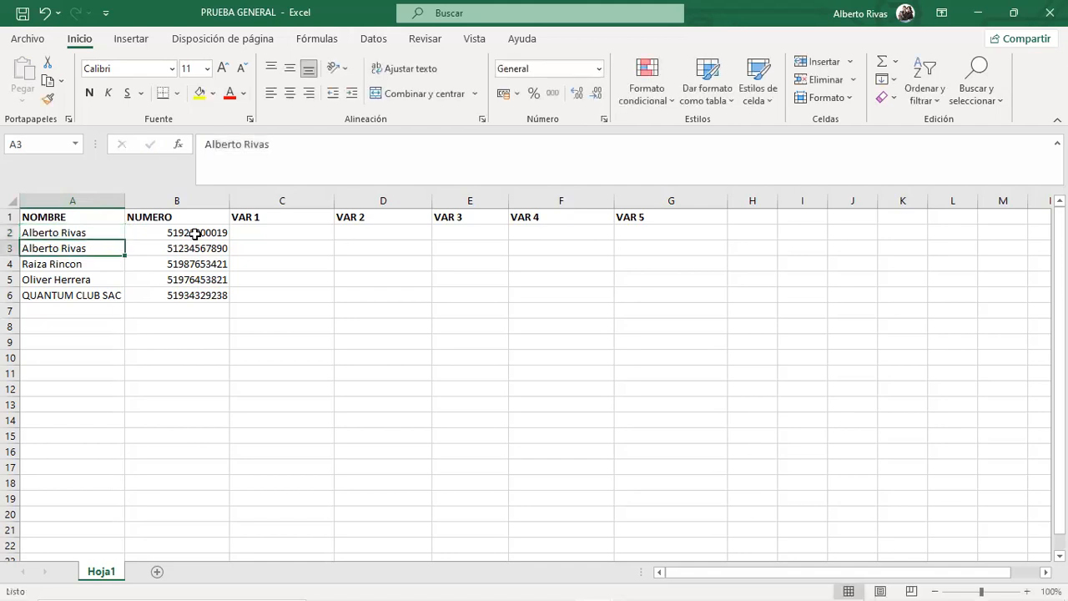
Check the contact names down column A, then return to edit A2.
{"action": "left_click", "coordinate": [52, 234]}
{"action": "left_click", "coordinate": [74, 264]}
{"action": "left_click", "coordinate": [87, 281]}
{"action": "left_click", "coordinate": [98, 297]}
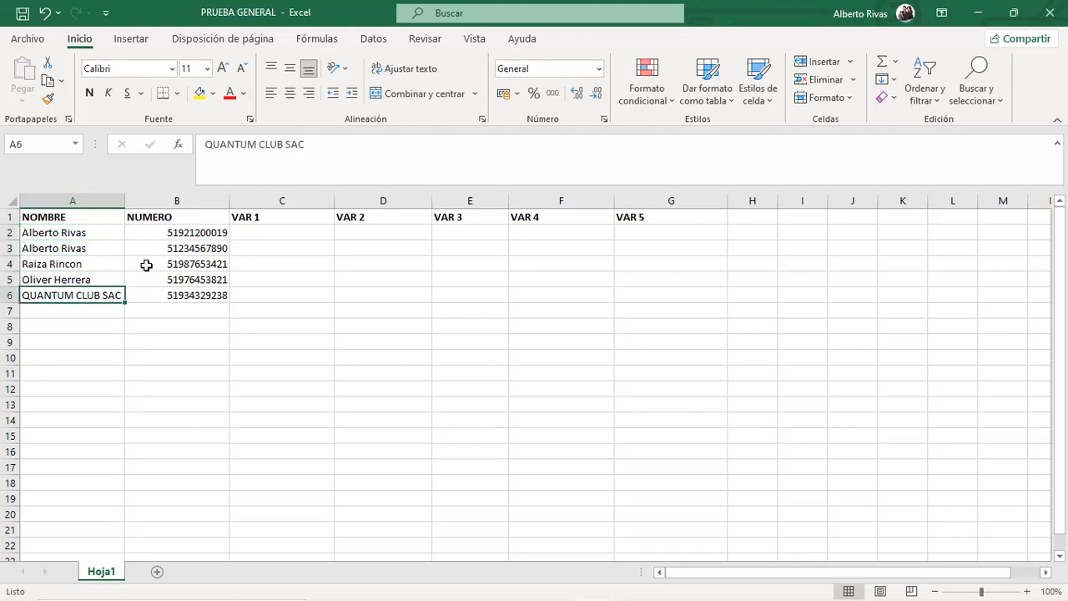
{"action": "left_click", "coordinate": [87, 237]}
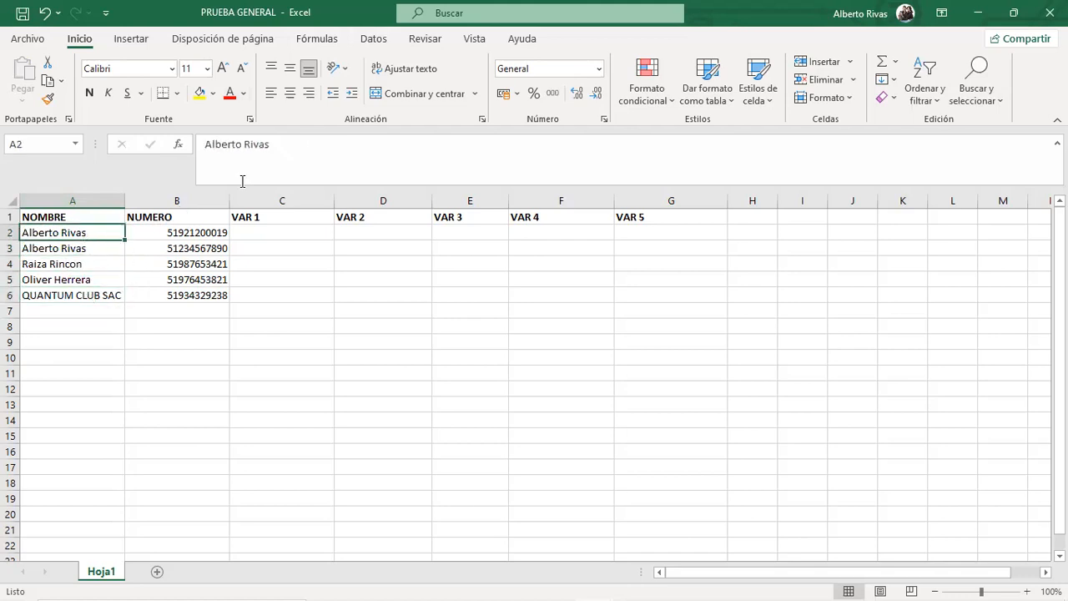
{"action": "left_click", "coordinate": [280, 153]}
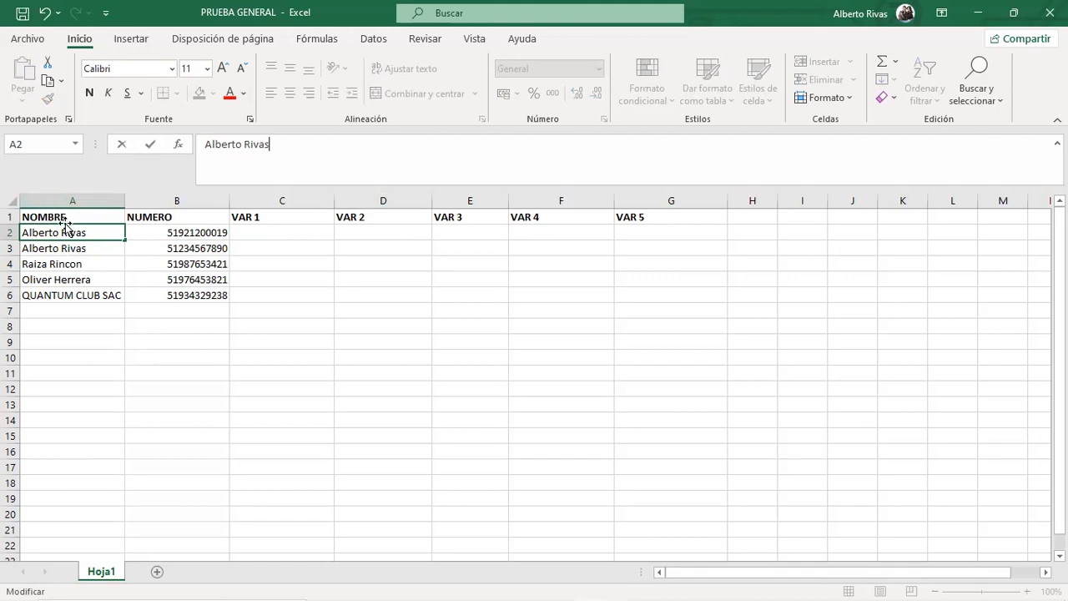
{"action": "right_click", "coordinate": [76, 249]}
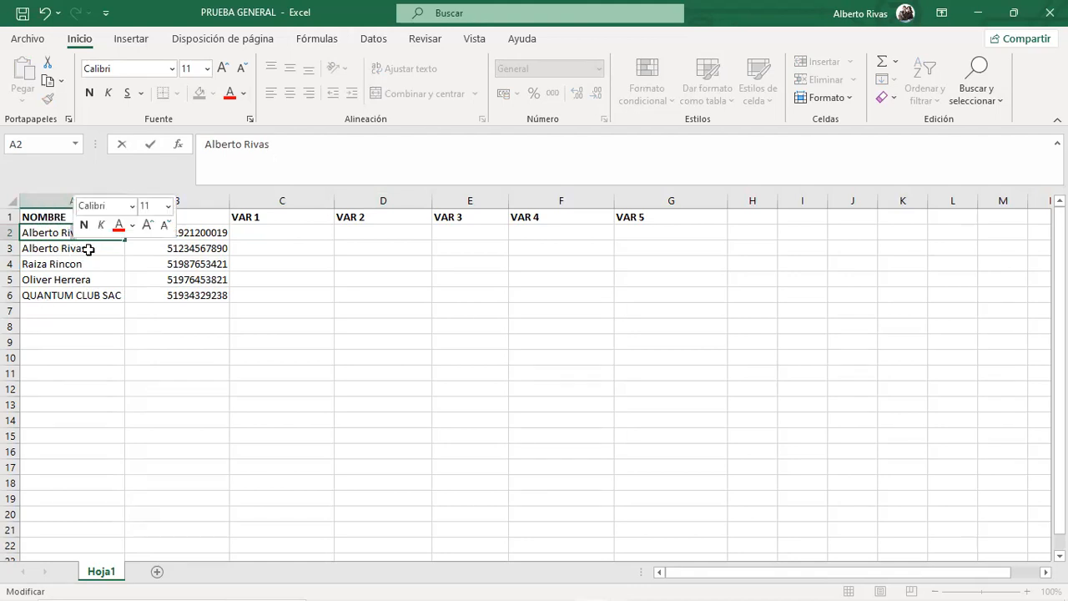
{"action": "left_click_drag", "start_coordinate": [76, 248], "coordinate": [88, 298]}
{"action": "left_click", "coordinate": [35, 260]}
{"action": "left_click", "coordinate": [71, 276]}
{"action": "left_click", "coordinate": [85, 233]}
{"action": "left_click_drag", "start_coordinate": [85, 233], "coordinate": [93, 295]}
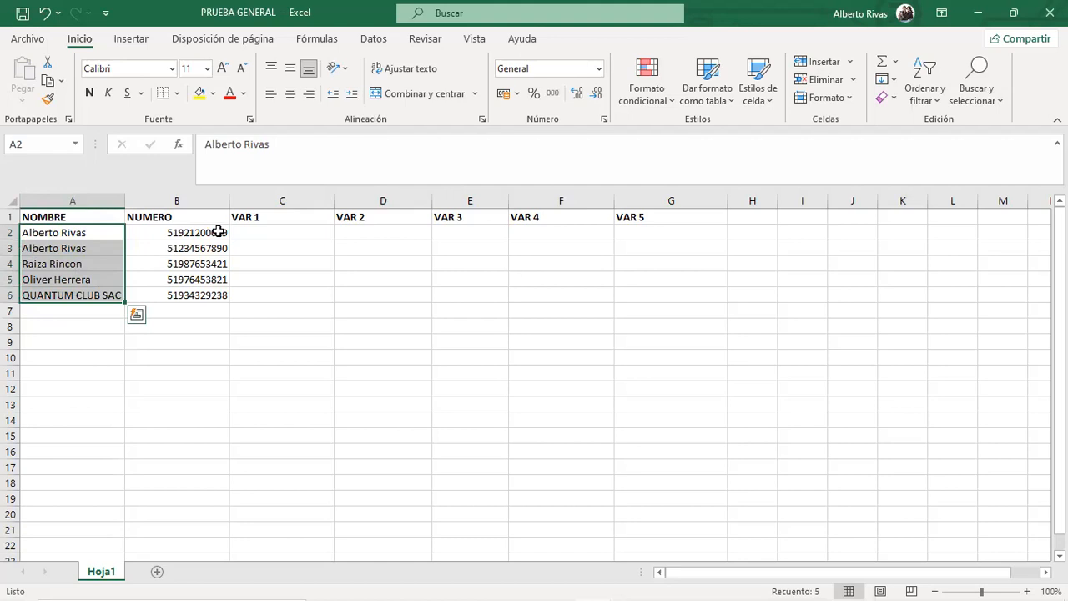
{"action": "left_click_drag", "start_coordinate": [213, 232], "coordinate": [210, 306]}
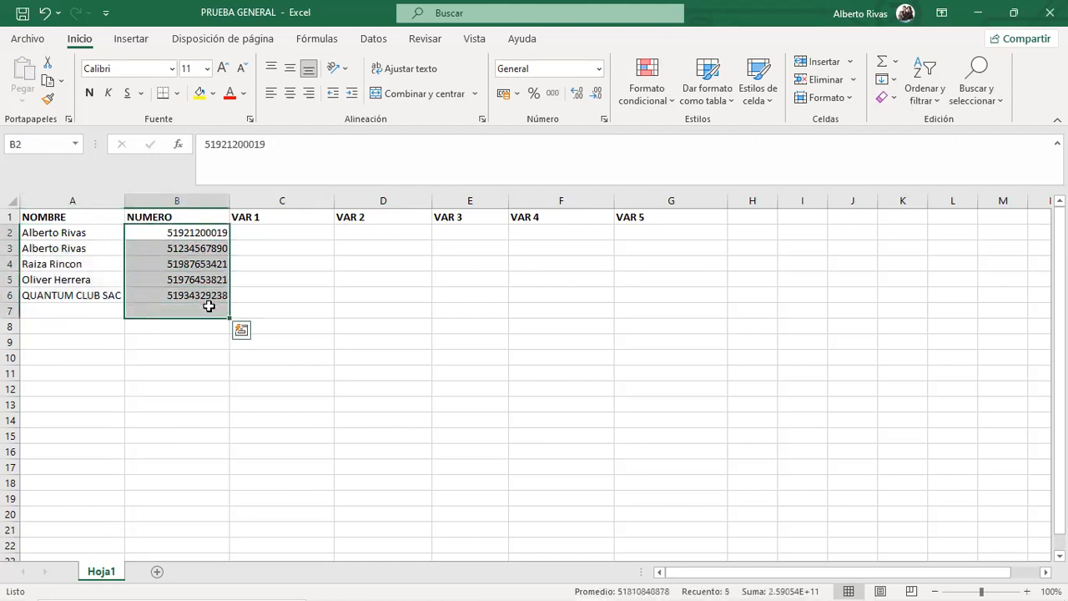
{"action": "left_click", "coordinate": [216, 146]}
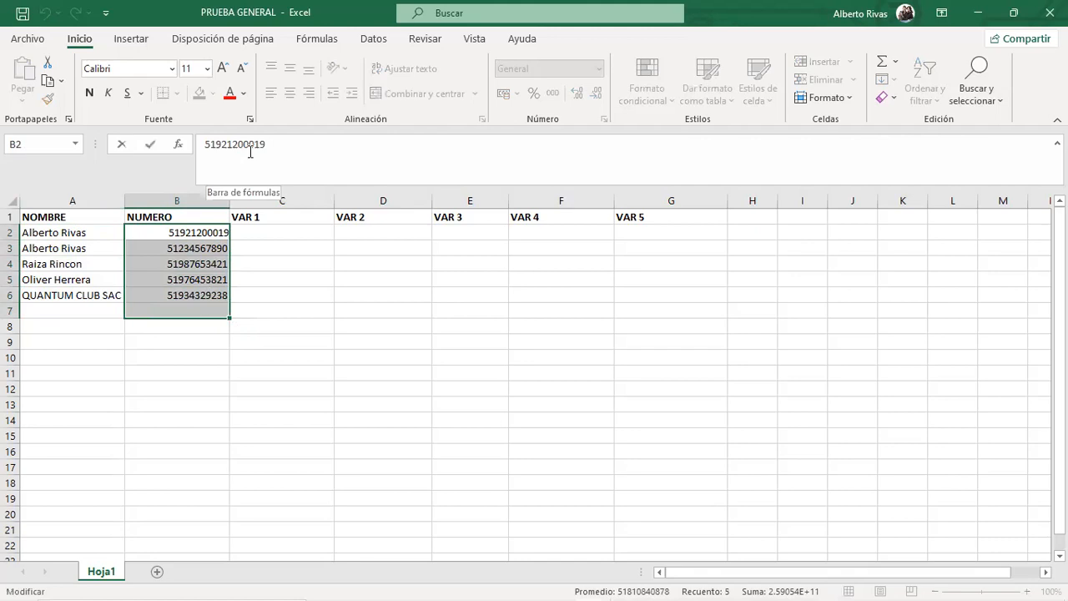
{"action": "left_click", "coordinate": [196, 310]}
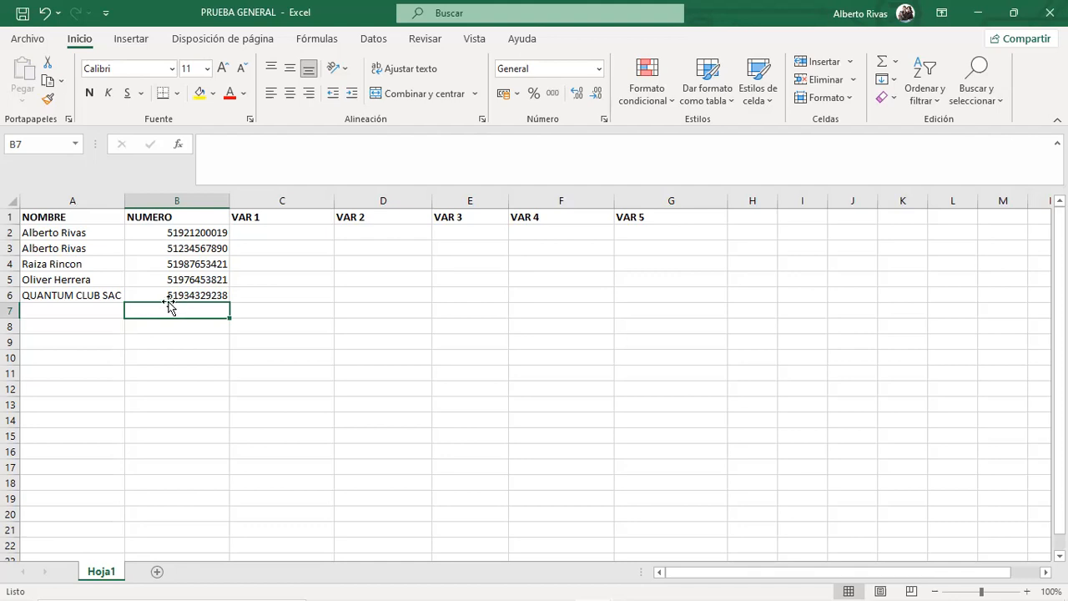
{"action": "left_click", "coordinate": [197, 233]}
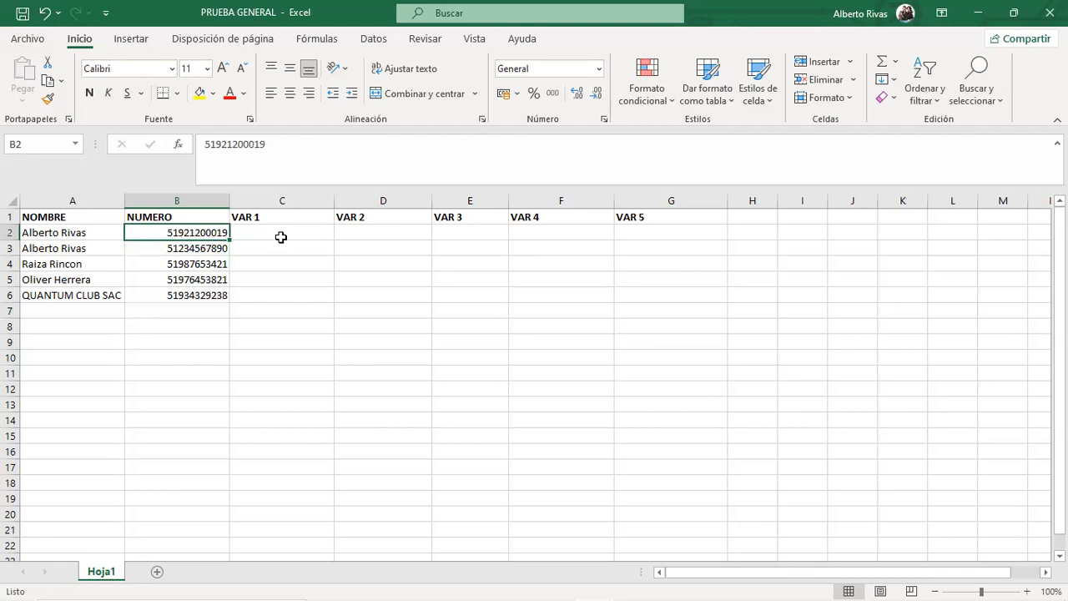
{"action": "left_click", "coordinate": [213, 309]}
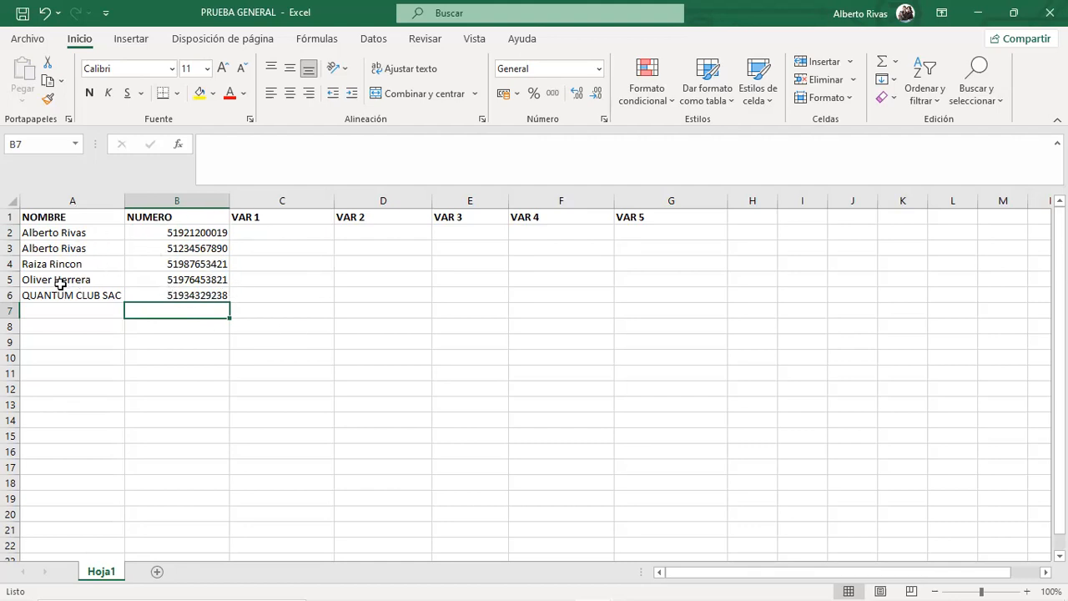
{"action": "left_click_drag", "start_coordinate": [308, 230], "coordinate": [665, 290]}
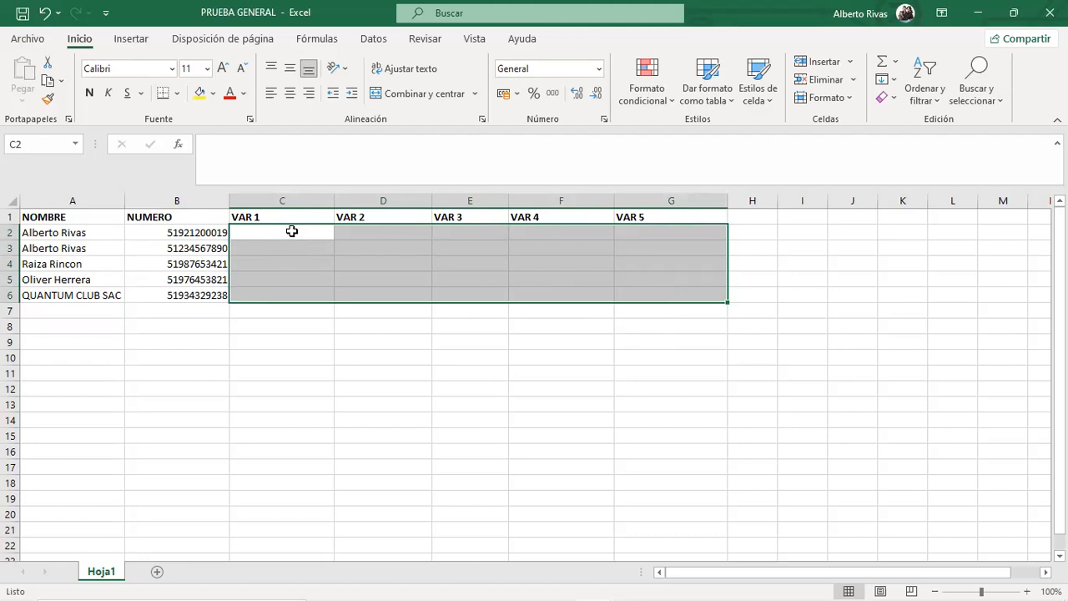
{"action": "left_click", "coordinate": [276, 315]}
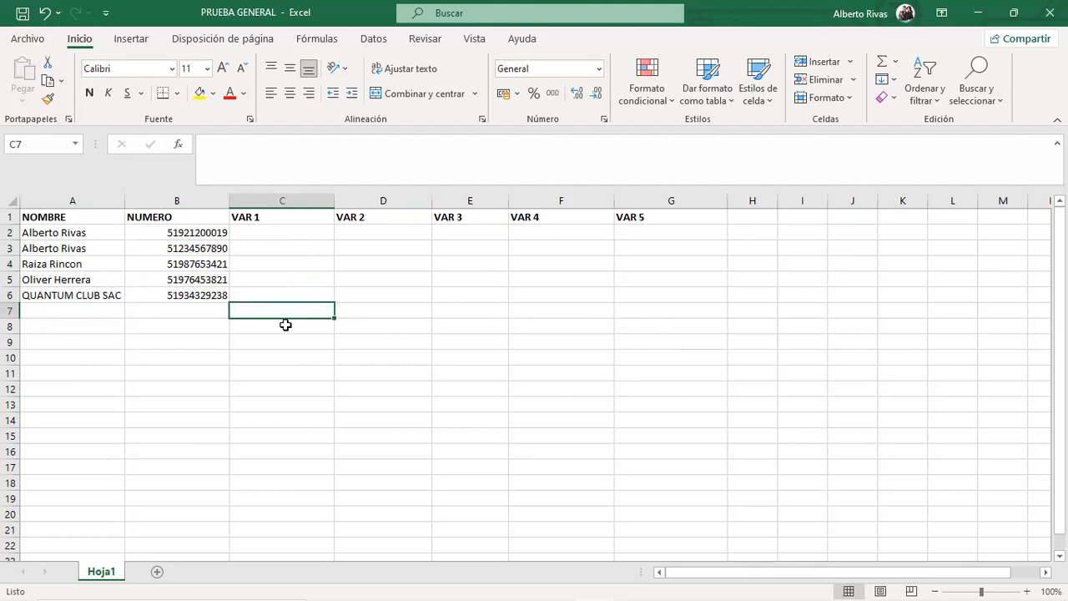
{"action": "left_click_drag", "start_coordinate": [277, 229], "coordinate": [330, 298]}
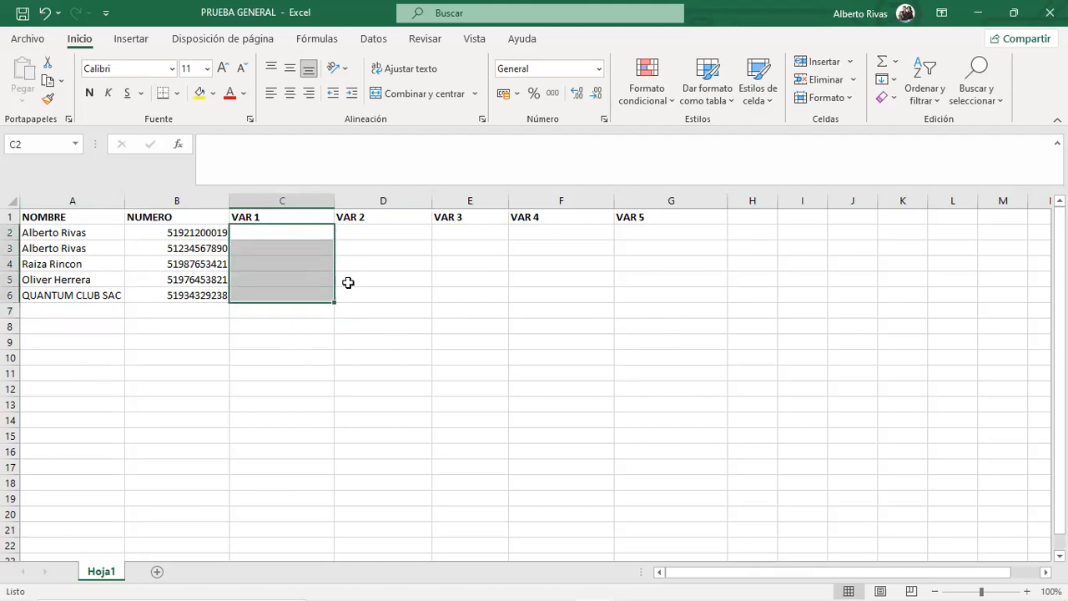
{"action": "left_click_drag", "start_coordinate": [388, 232], "coordinate": [398, 294]}
{"action": "left_click_drag", "start_coordinate": [476, 231], "coordinate": [487, 299]}
{"action": "left_click_drag", "start_coordinate": [568, 231], "coordinate": [589, 300]}
{"action": "left_click_drag", "start_coordinate": [662, 232], "coordinate": [682, 295]}
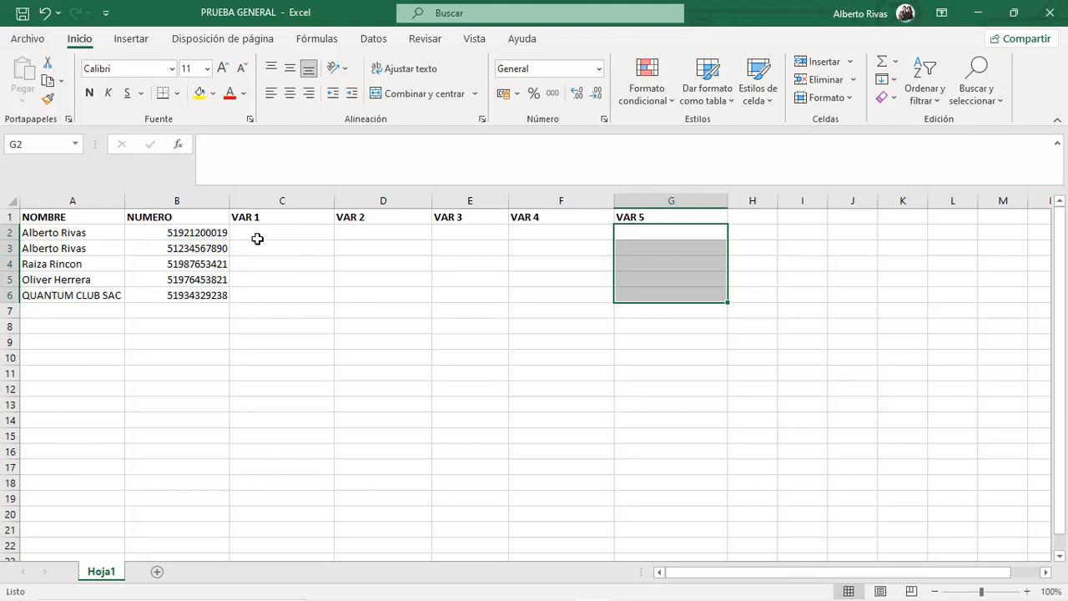
{"action": "left_click", "coordinate": [55, 232]}
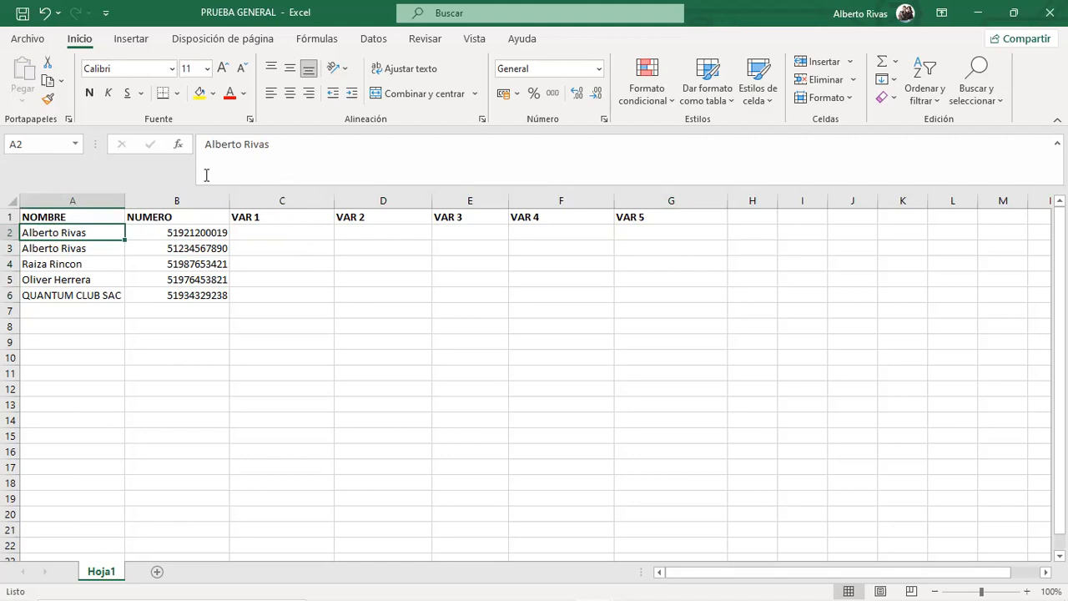
{"action": "left_click", "coordinate": [259, 233]}
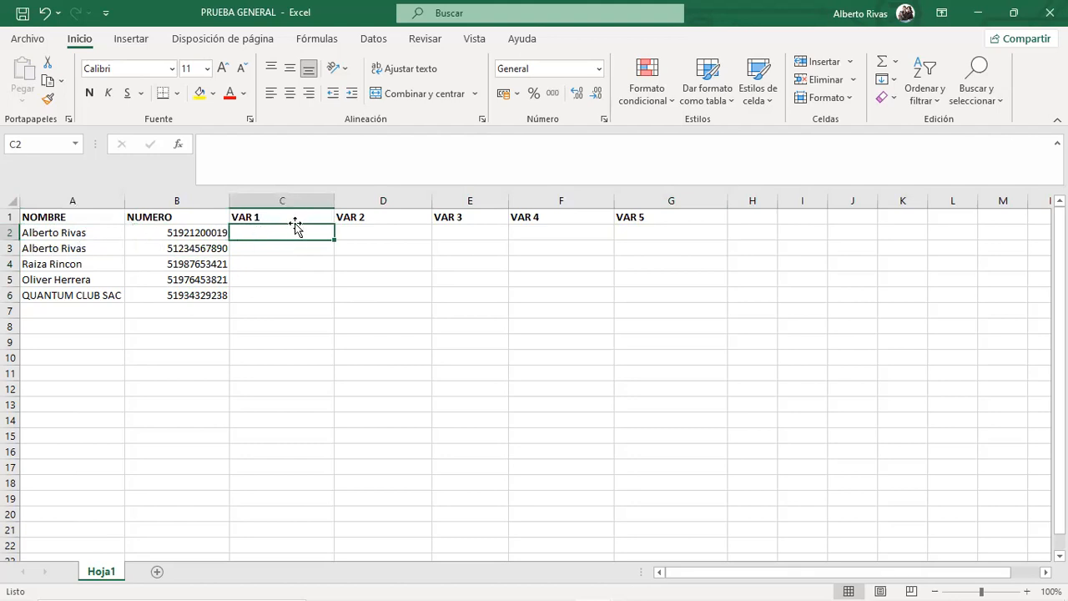
Enter estimado, estimado, estimada, estimado and estimados in cells C2 through C6.
{"action": "type", "text": "estimado"}
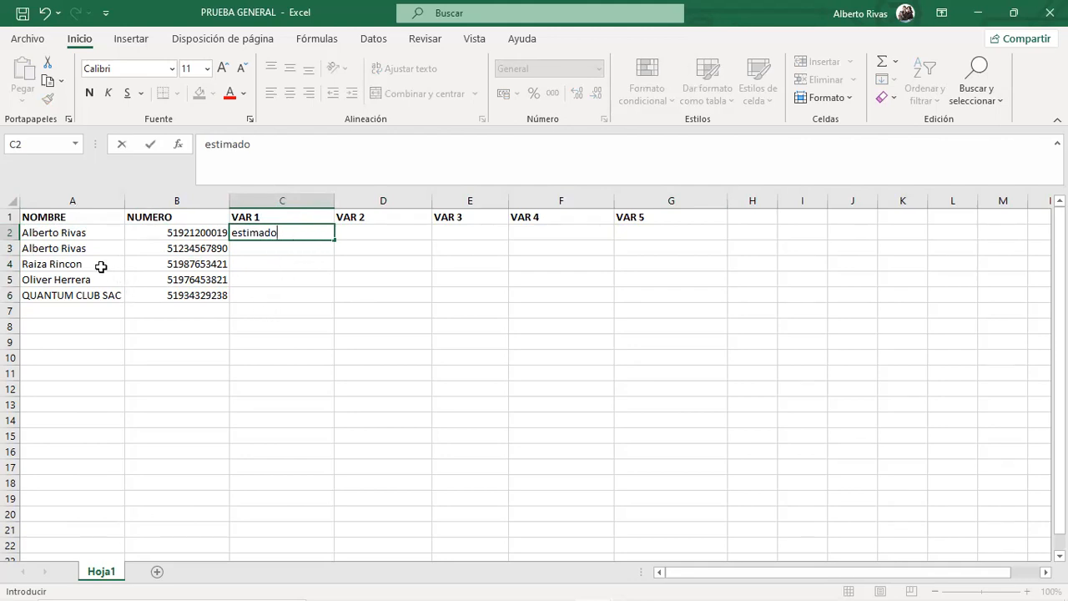
{"action": "key", "text": "Return"}
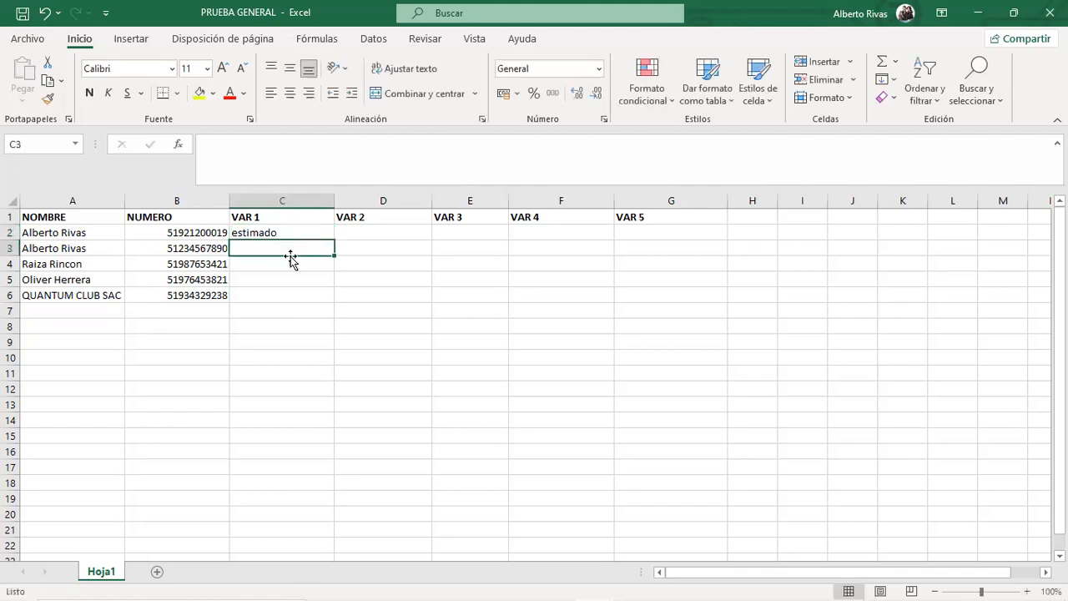
{"action": "key", "text": "Down"}
{"action": "key", "text": "Down"}
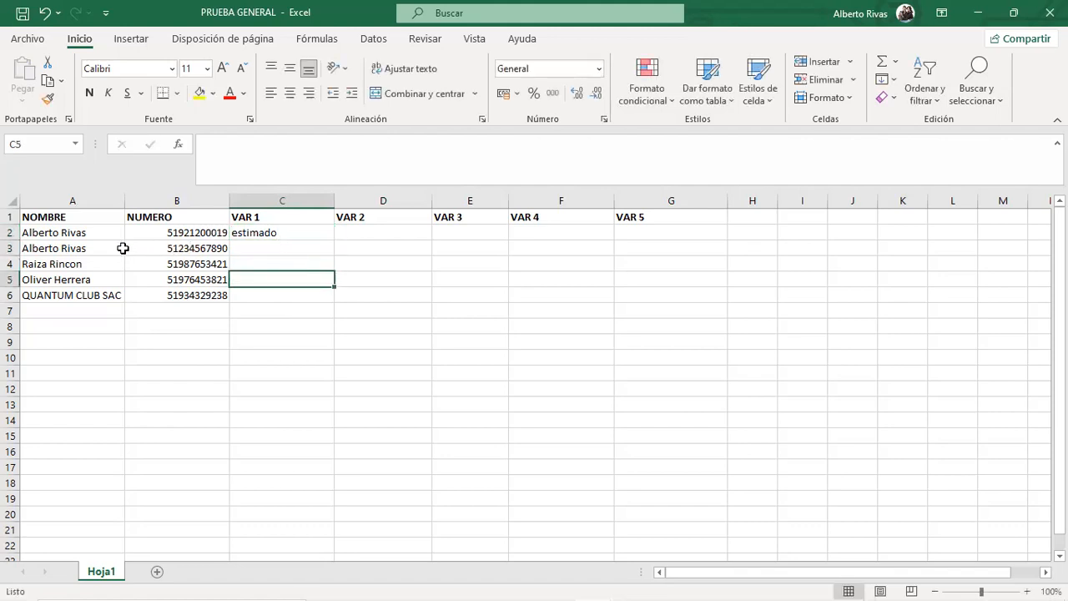
{"action": "left_click", "coordinate": [285, 250]}
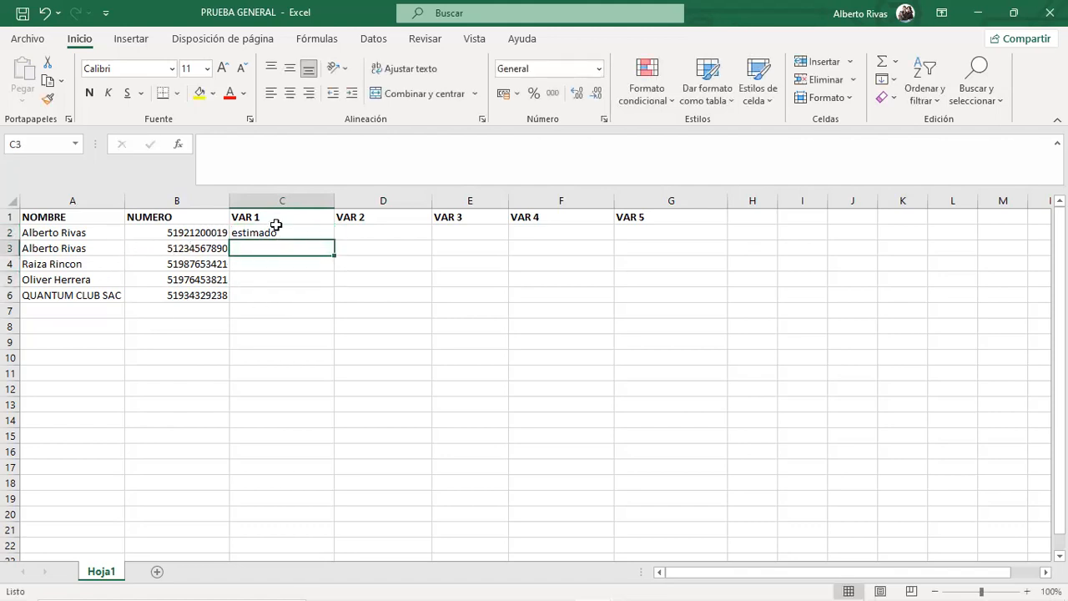
{"action": "type", "text": "estimado"}
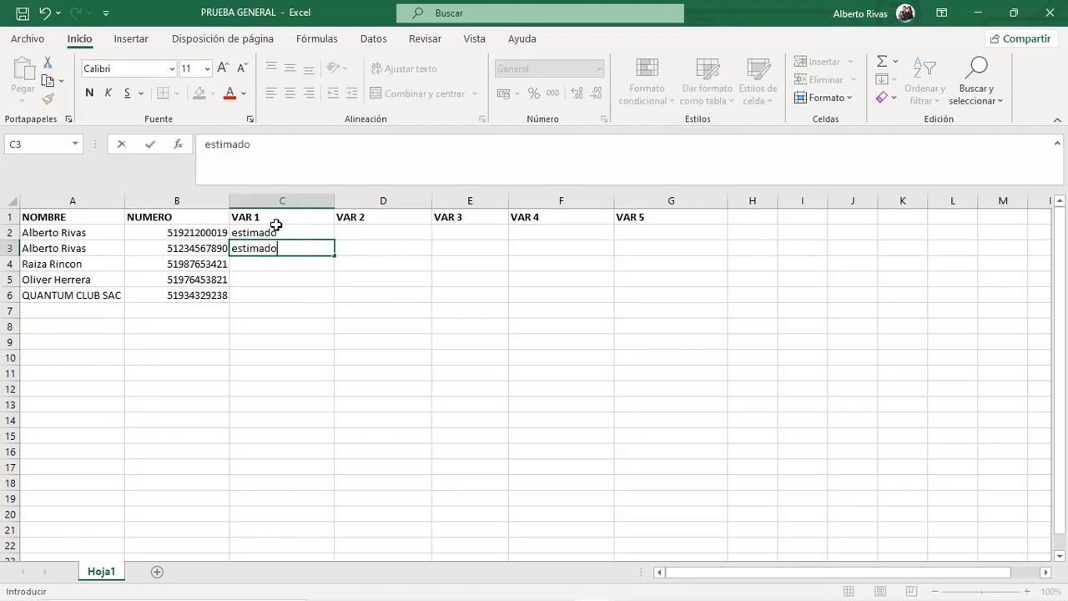
{"action": "left_click", "coordinate": [287, 265]}
{"action": "type", "text": "estimada"}
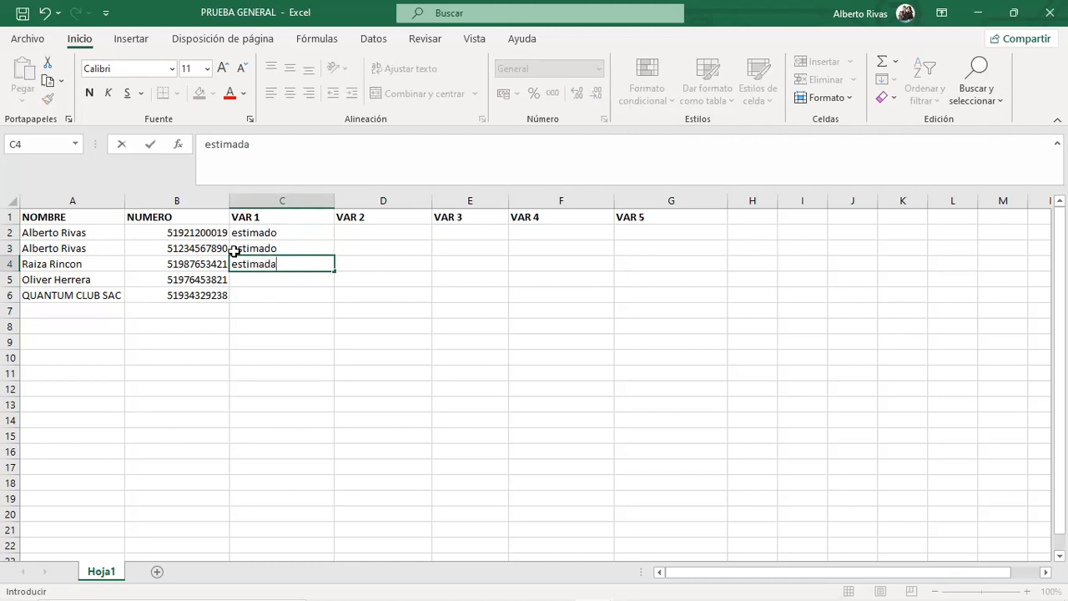
{"action": "left_click", "coordinate": [264, 275]}
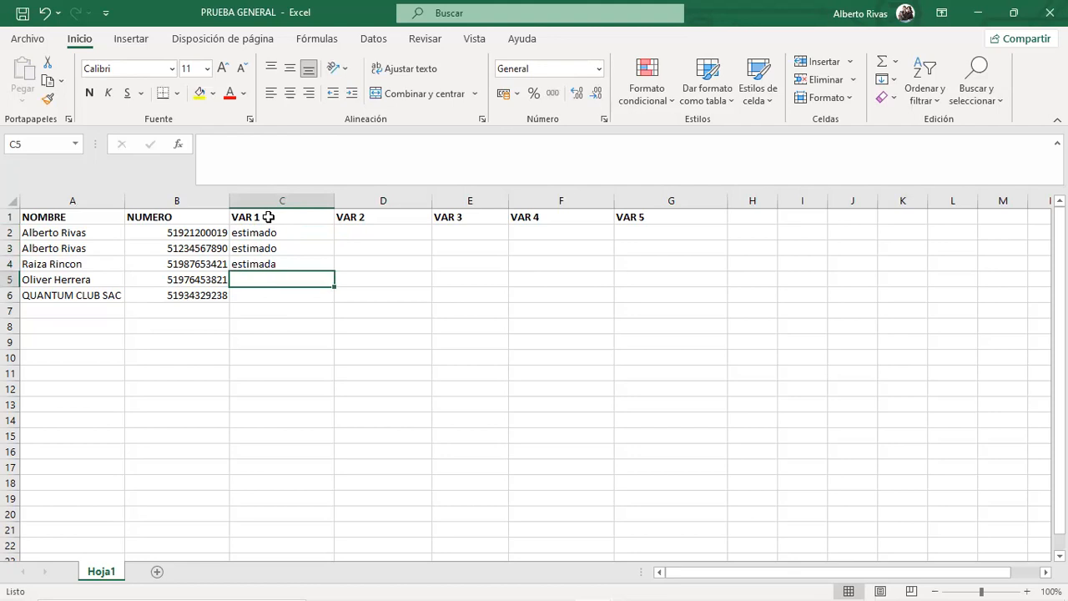
{"action": "type", "text": "estimado"}
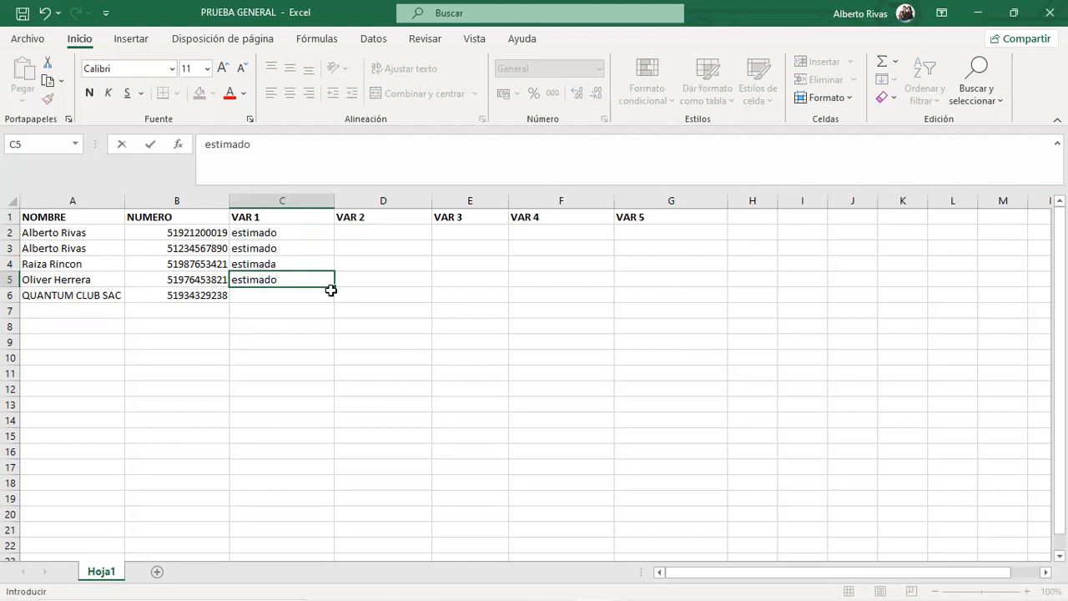
{"action": "left_click", "coordinate": [295, 292]}
{"action": "type", "text": "e"}
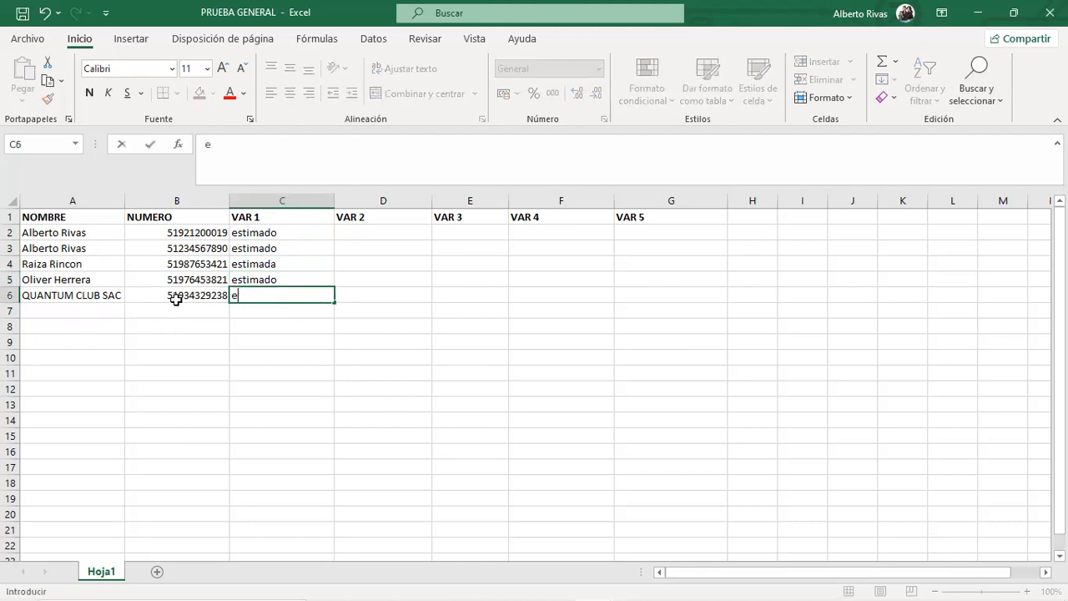
{"action": "type", "text": "stimados"}
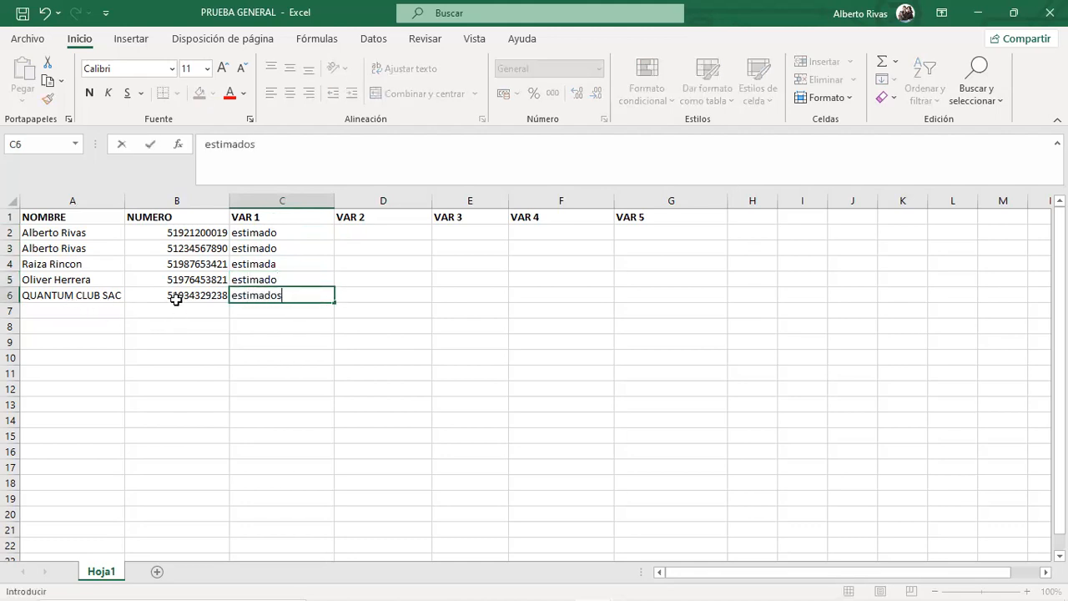
{"action": "left_click", "coordinate": [414, 234]}
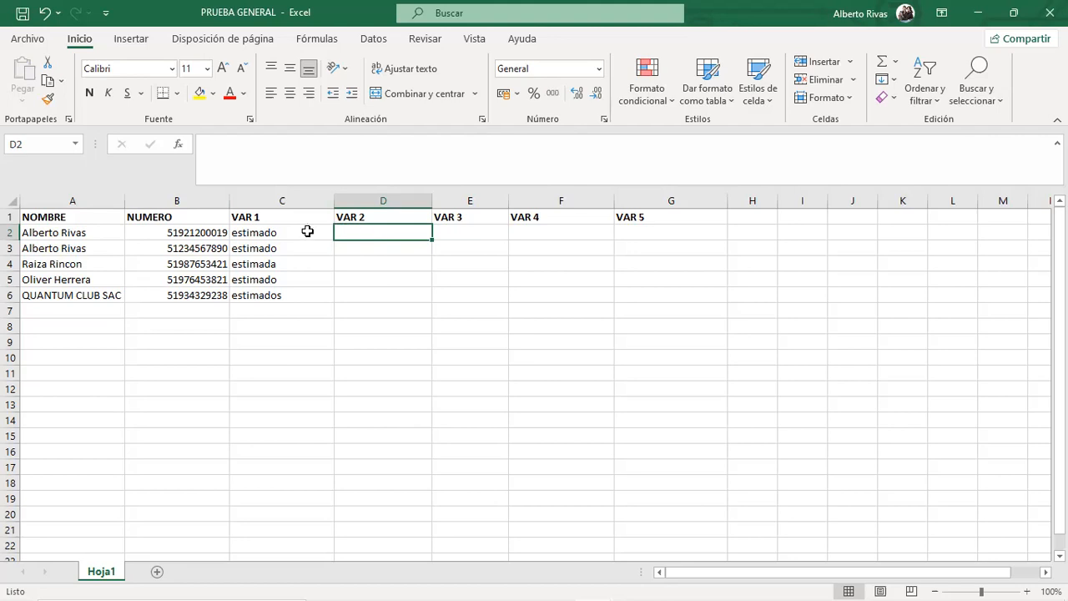
Enter cumpleaños 25 as the first contact's VAR 2 value in D2.
{"action": "left_click_drag", "start_coordinate": [370, 227], "coordinate": [378, 272]}
{"action": "left_click", "coordinate": [374, 233]}
{"action": "type", "text": "cum"}
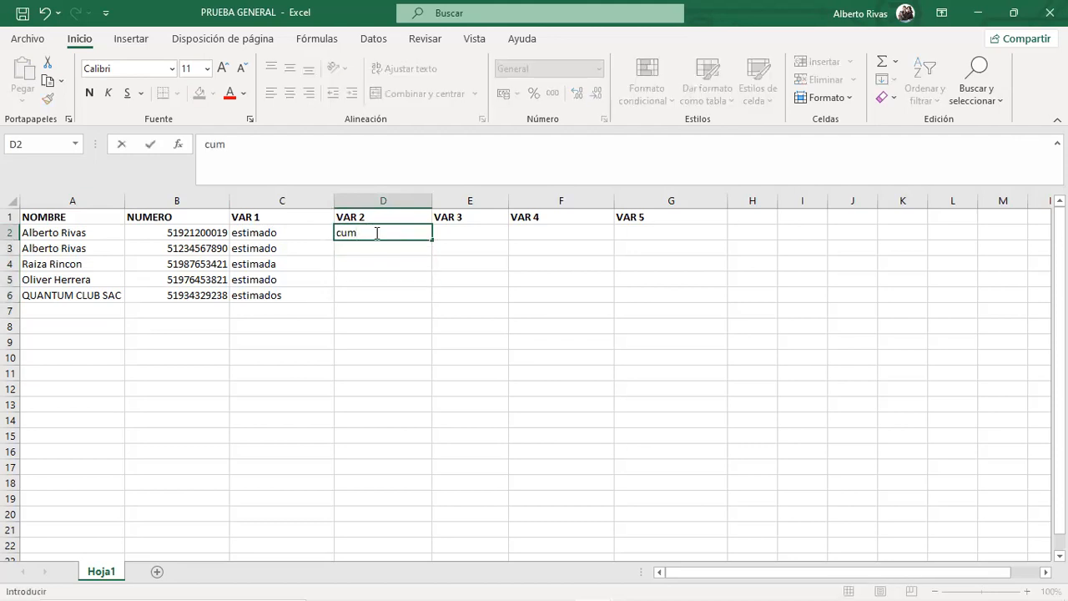
{"action": "type", "text": "pleaños 25"}
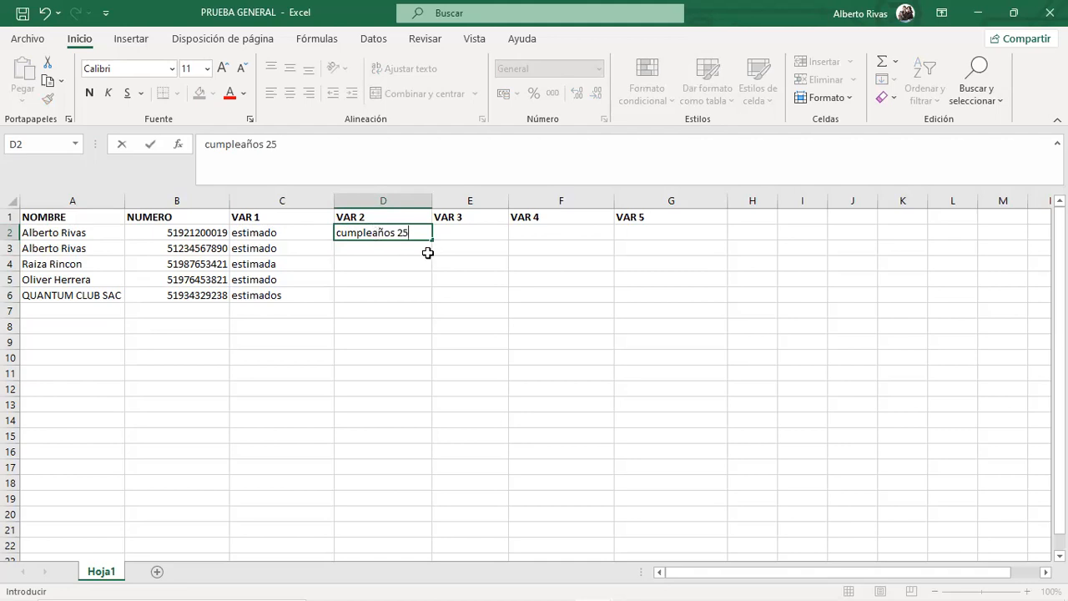
{"action": "key", "text": "Return"}
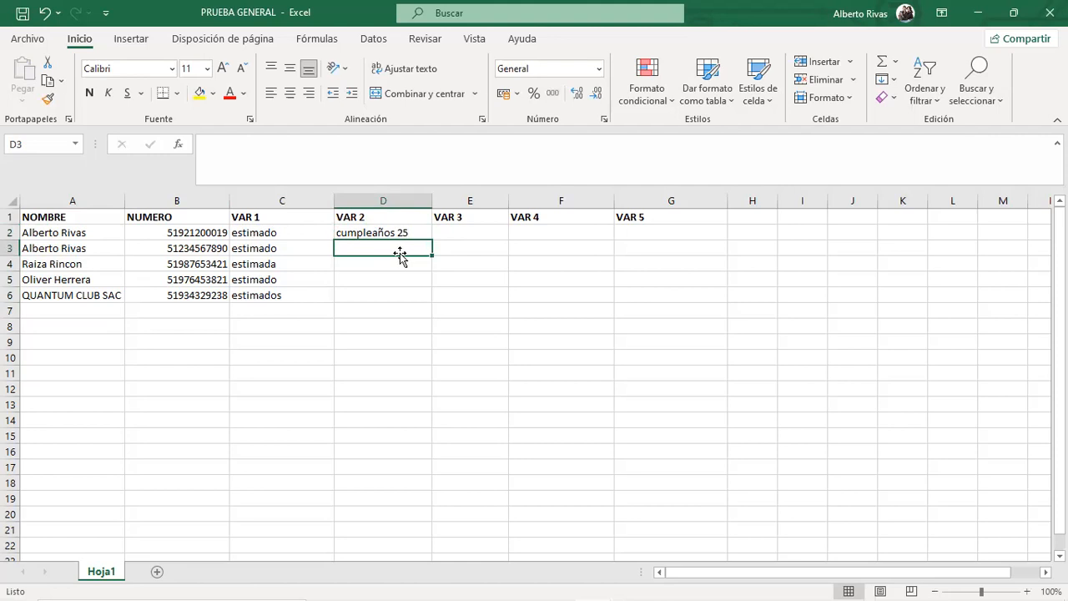
Enter aniversario de bodas 10 in D3 and widen column D to fit it.
{"action": "type", "text": "aniversario de bodas"}
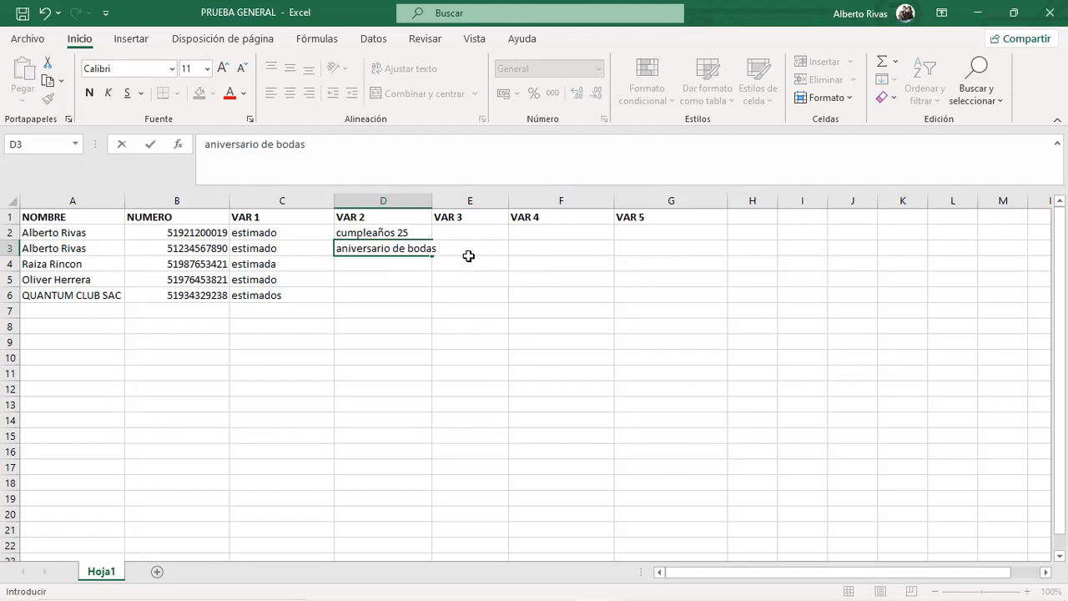
{"action": "type", "text": "10"}
{"action": "left_click", "coordinate": [379, 276]}
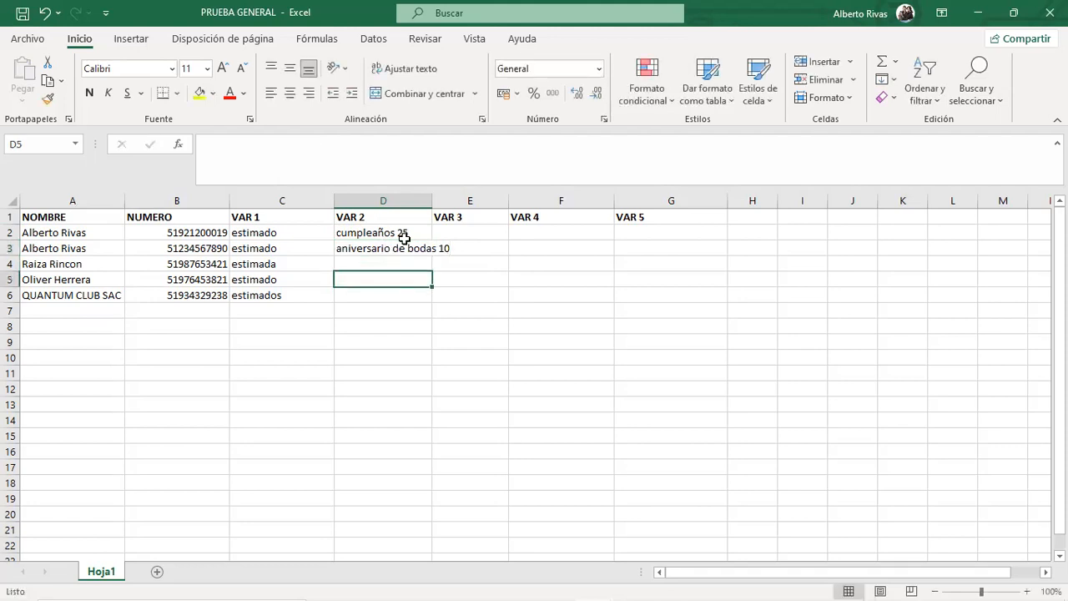
{"action": "left_click_drag", "start_coordinate": [432, 204], "coordinate": [463, 204]}
{"action": "left_click", "coordinate": [406, 236]}
{"action": "left_click", "coordinate": [408, 247]}
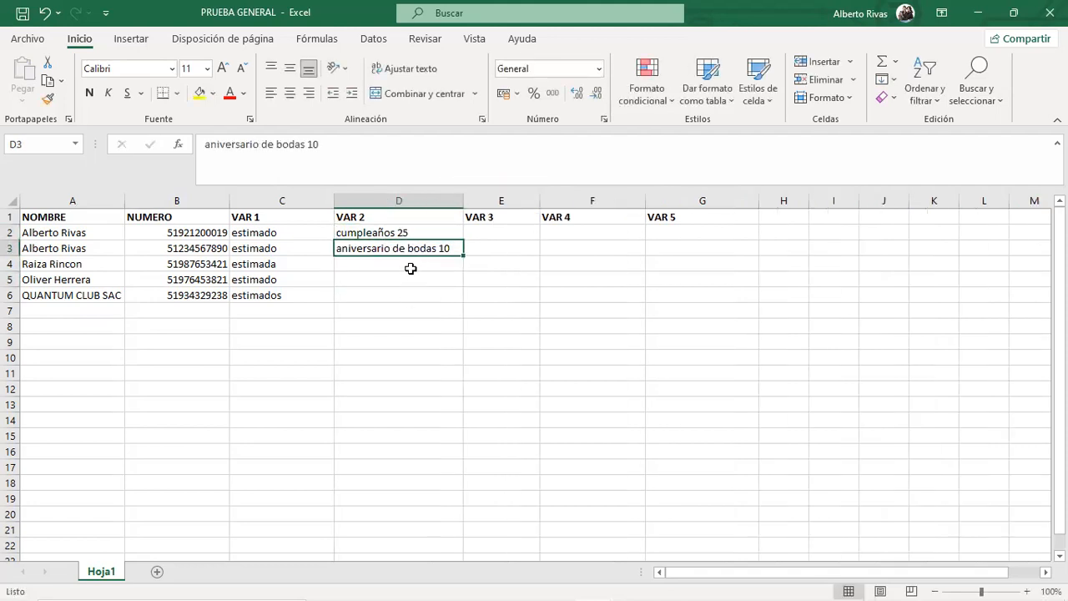
{"action": "left_click", "coordinate": [366, 268]}
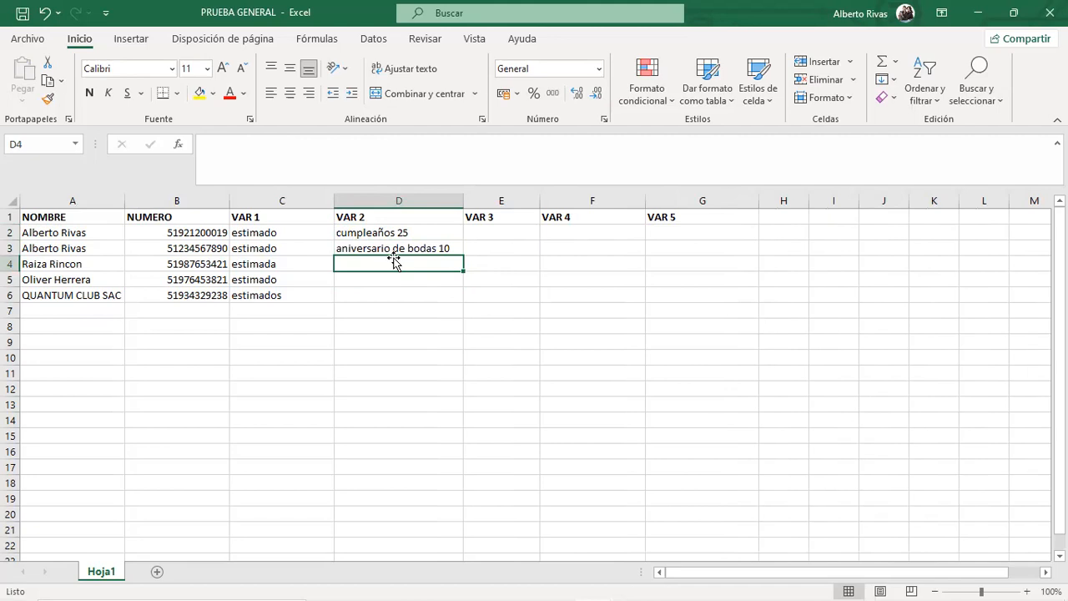
Enter ascenso de cargo in D4, correcting the missing 'n' in the formula bar.
{"action": "type", "text": "a"}
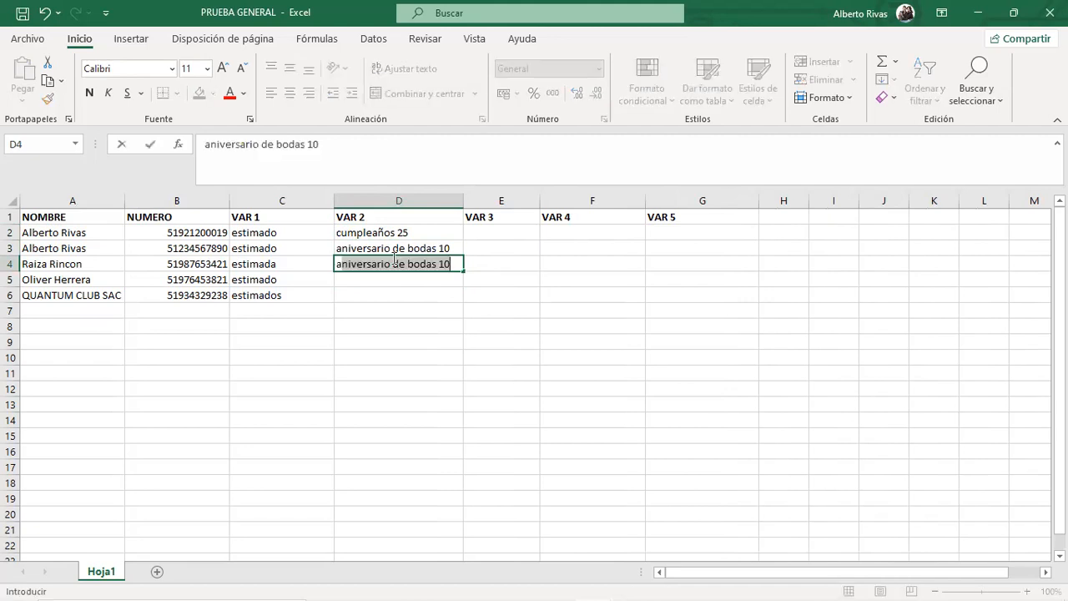
{"action": "type", "text": "sceso de cargo"}
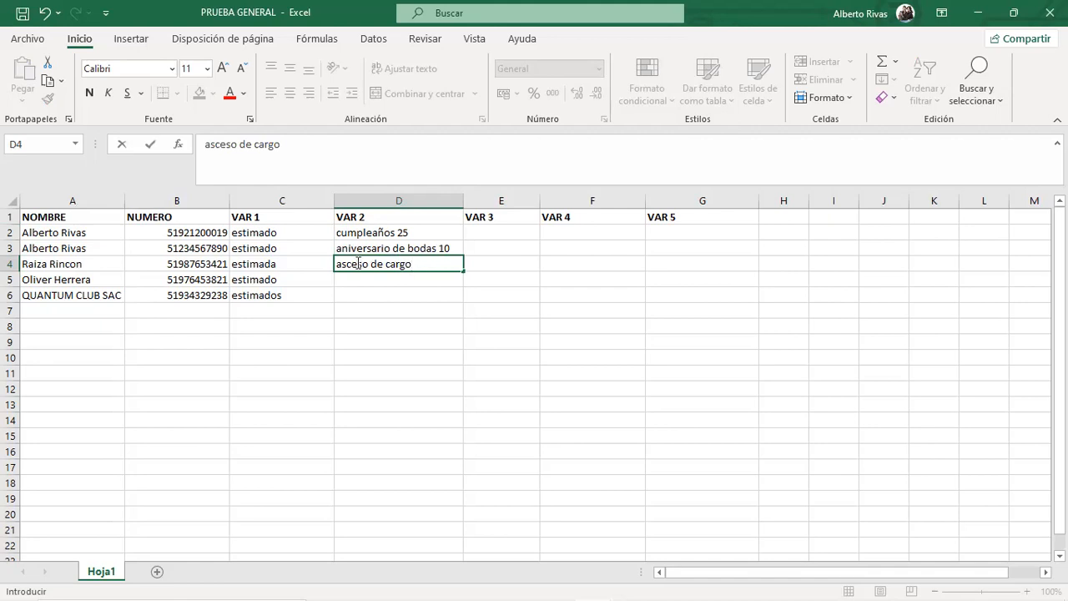
{"action": "left_click", "coordinate": [420, 283]}
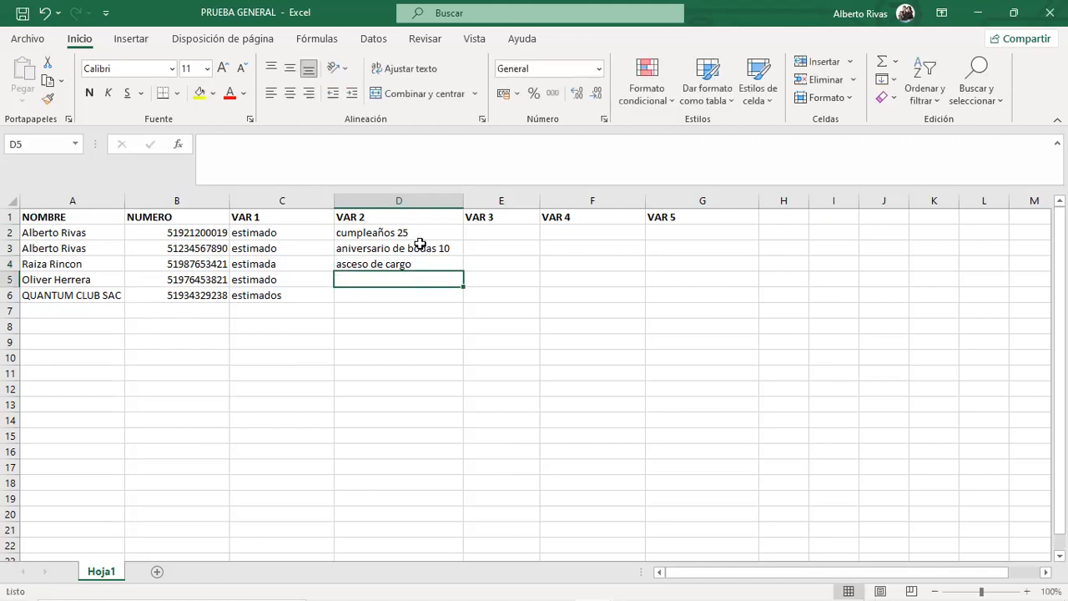
{"action": "left_click", "coordinate": [380, 265]}
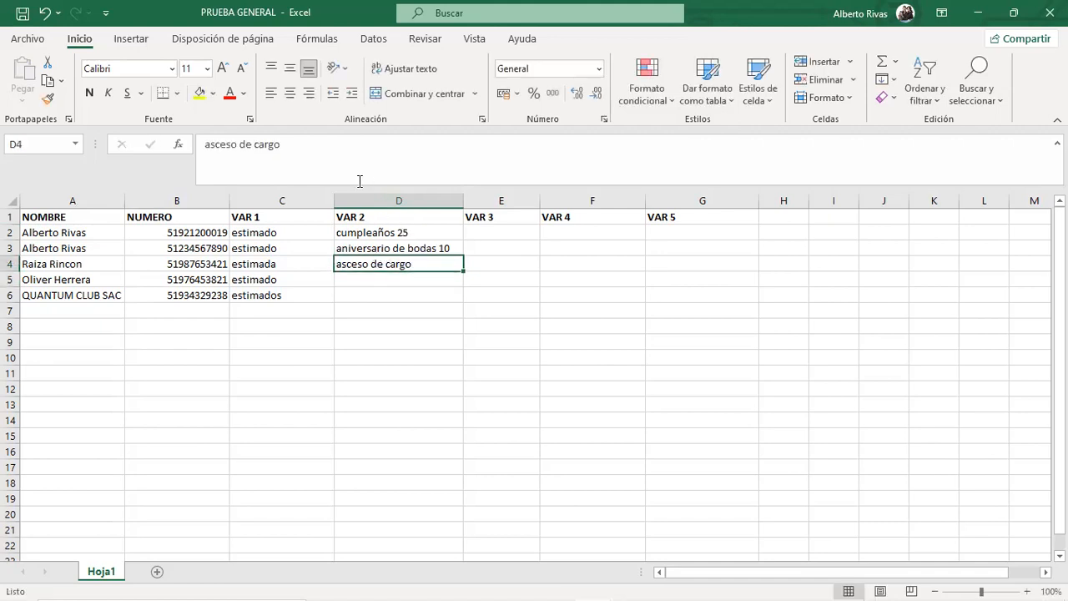
{"action": "left_click", "coordinate": [227, 144]}
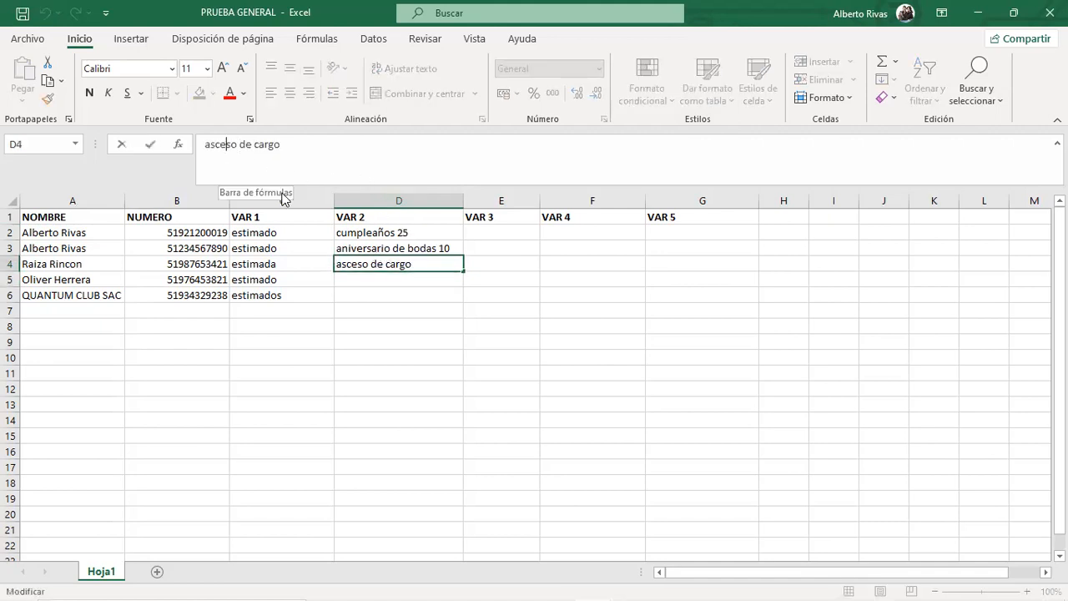
{"action": "type", "text": "n"}
{"action": "key", "text": "Return"}
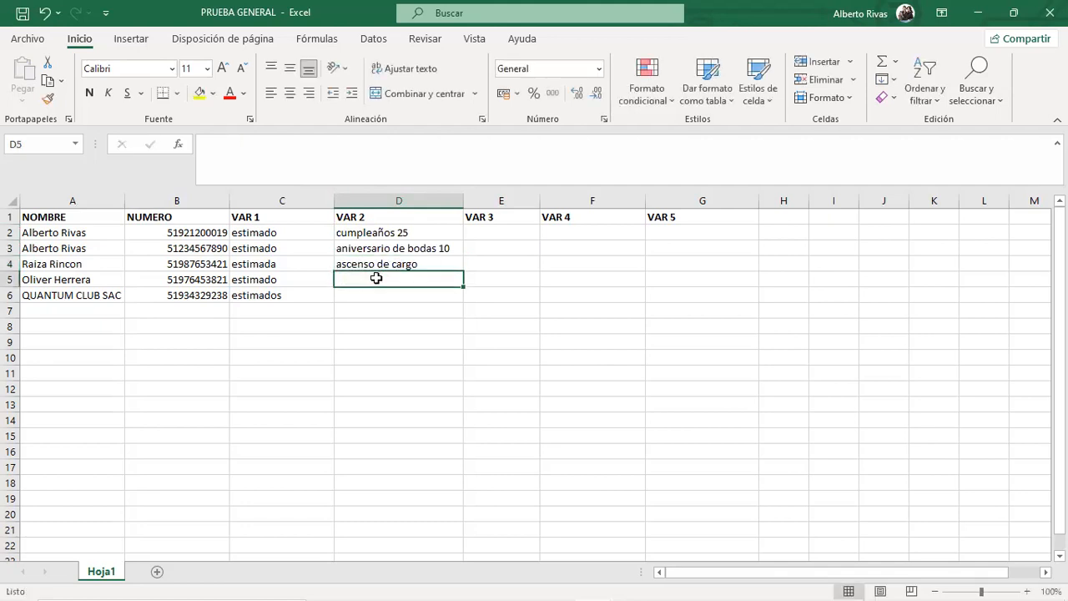
{"action": "left_click", "coordinate": [381, 262]}
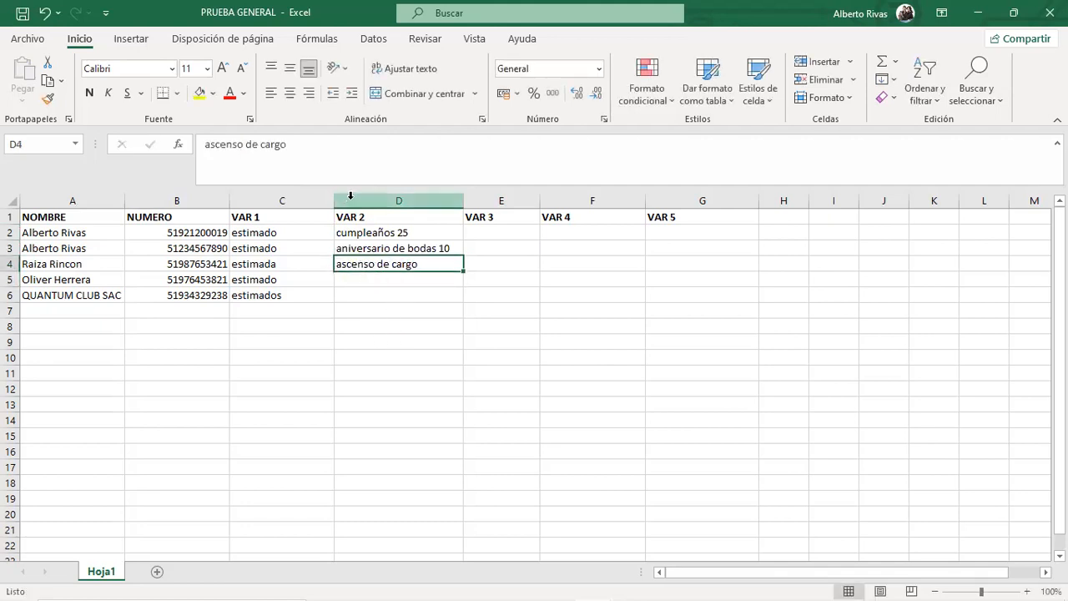
Enter nuevo proyecto in D5 and aniversario in D6, rejecting the AutoComplete suggestion.
{"action": "left_click", "coordinate": [384, 280]}
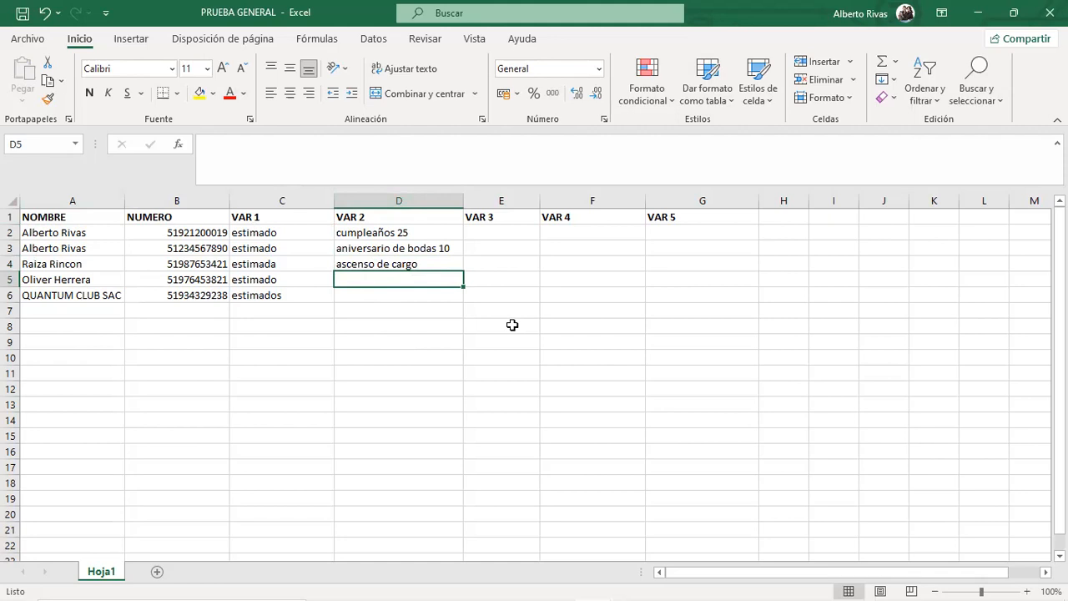
{"action": "type", "text": "nue"}
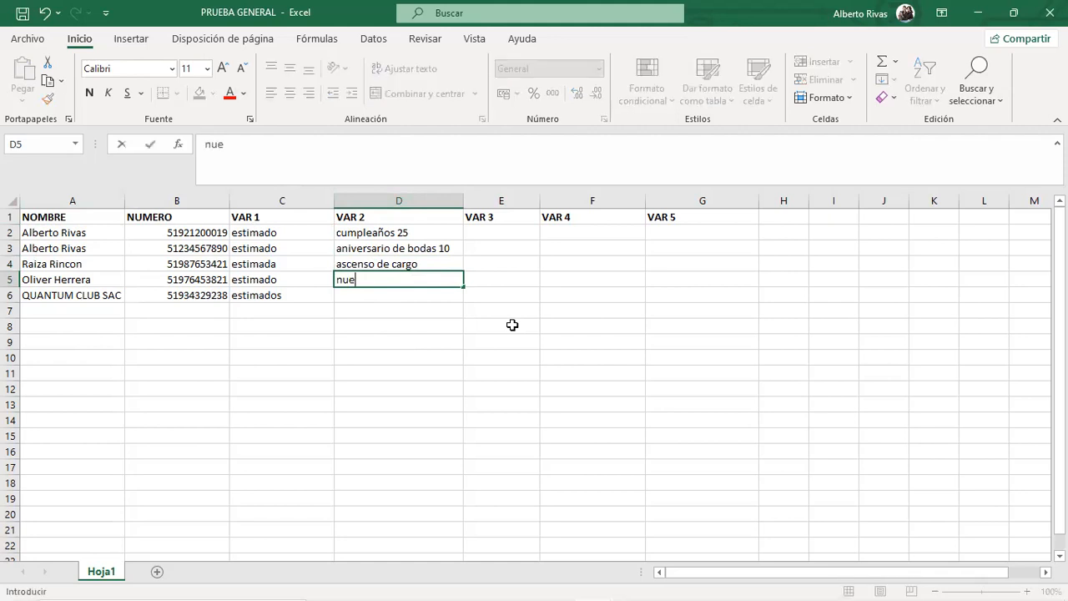
{"action": "type", "text": "vo proyecto"}
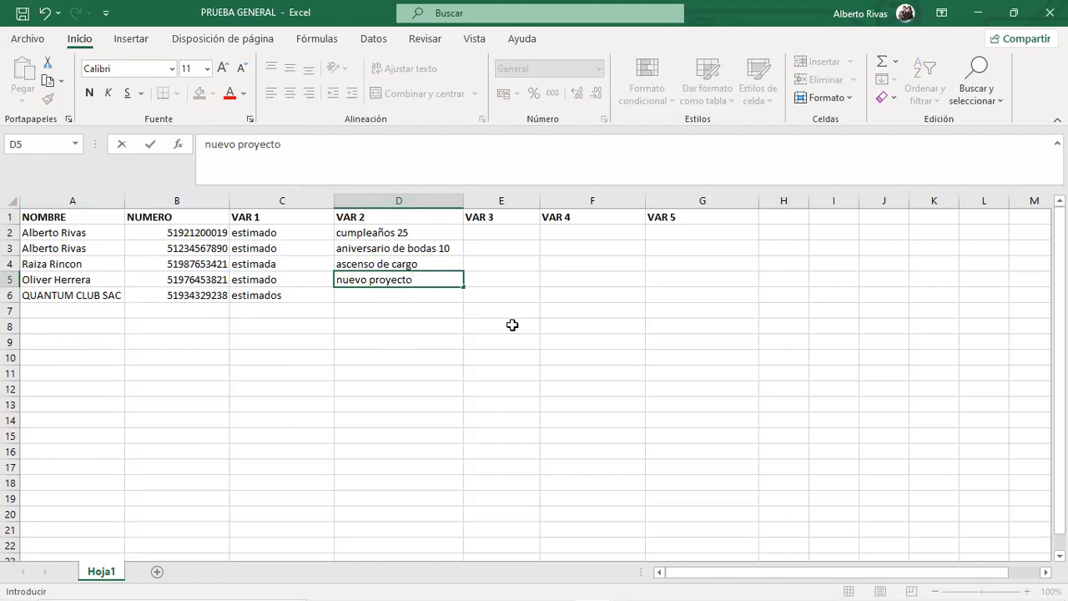
{"action": "left_click", "coordinate": [439, 293]}
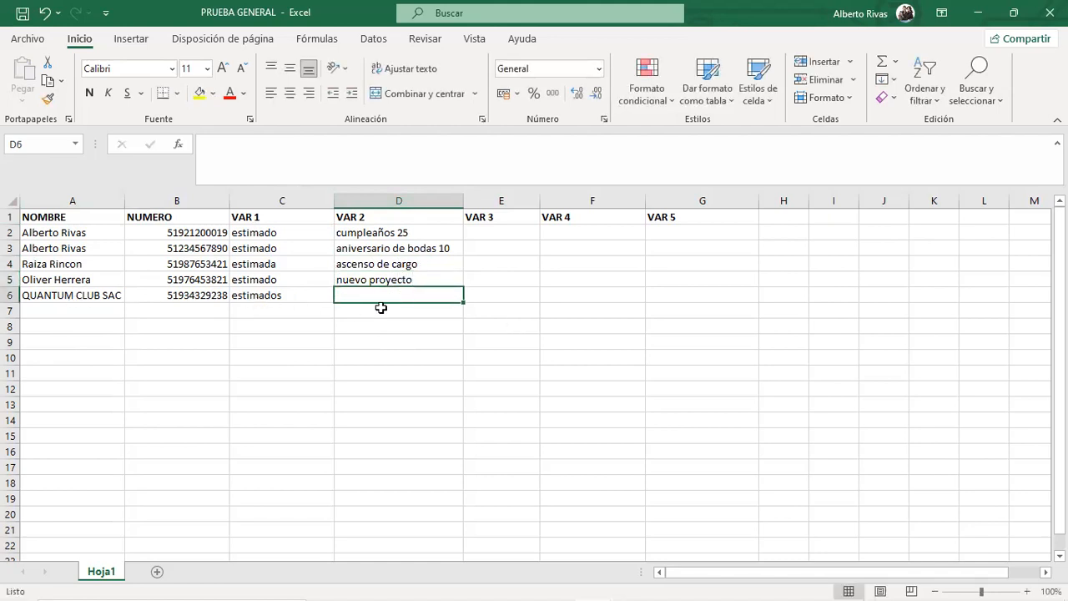
{"action": "type", "text": "ab"}
{"action": "key", "text": "BackSpace"}
{"action": "type", "text": "niver"}
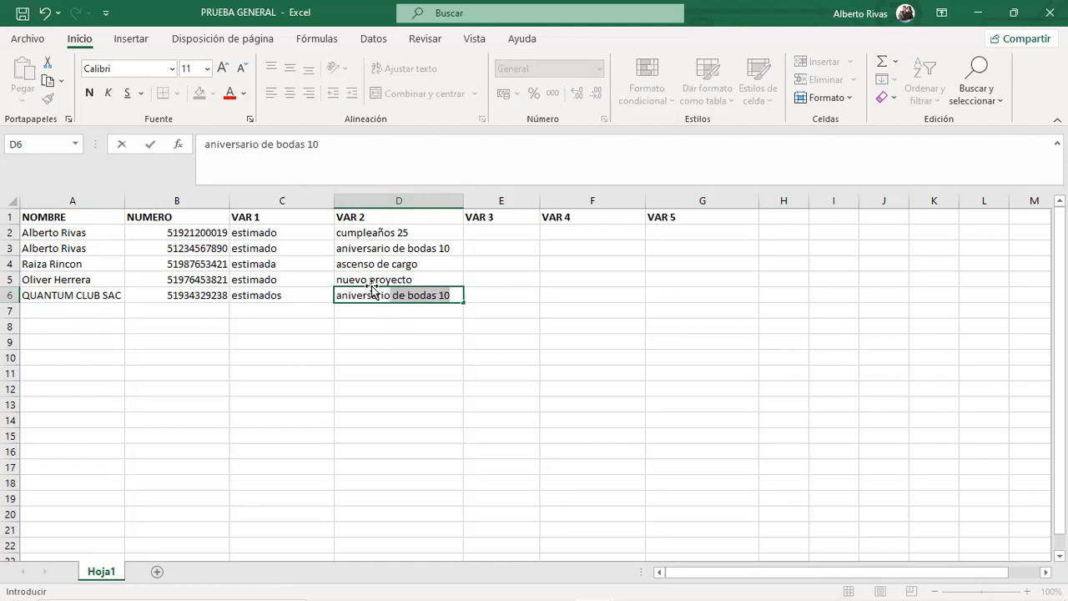
{"action": "type", "text": "sario"}
{"action": "key", "text": "BackSpace"}
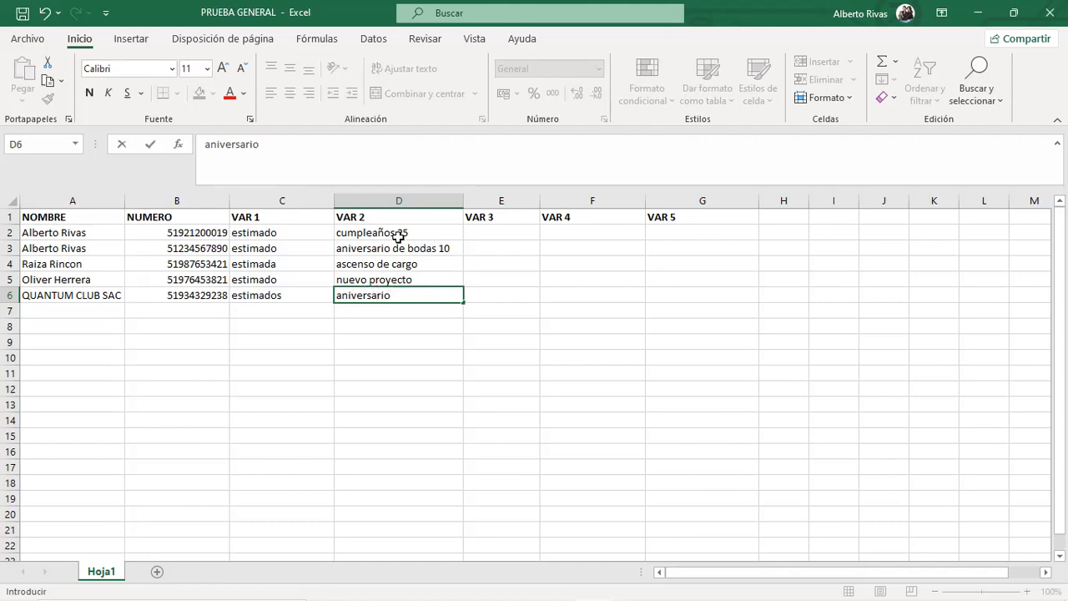
{"action": "left_click_drag", "start_coordinate": [394, 232], "coordinate": [453, 308]}
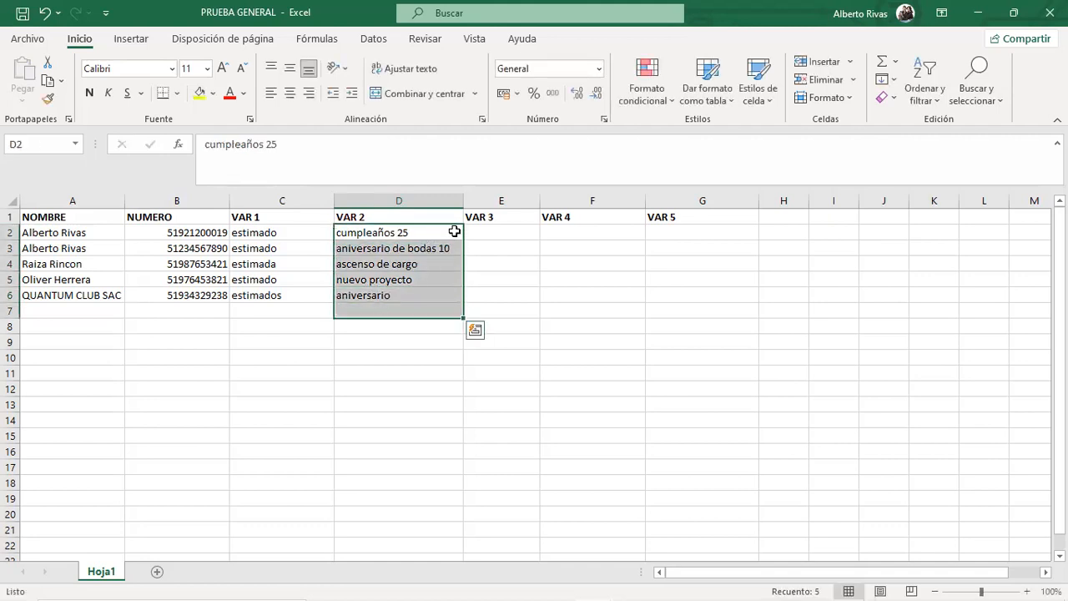
Commit aniversario in D6, then start editing the VAR 1 header in C1.
{"action": "left_click", "coordinate": [425, 233]}
{"action": "left_click", "coordinate": [431, 266]}
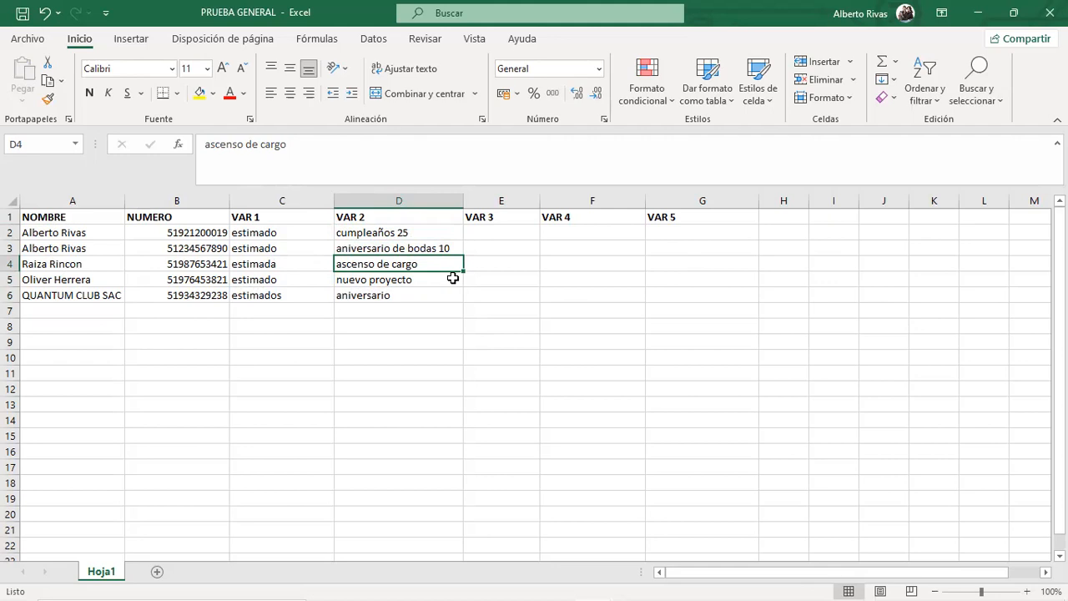
{"action": "left_click", "coordinate": [279, 218]}
{"action": "left_click", "coordinate": [329, 148]}
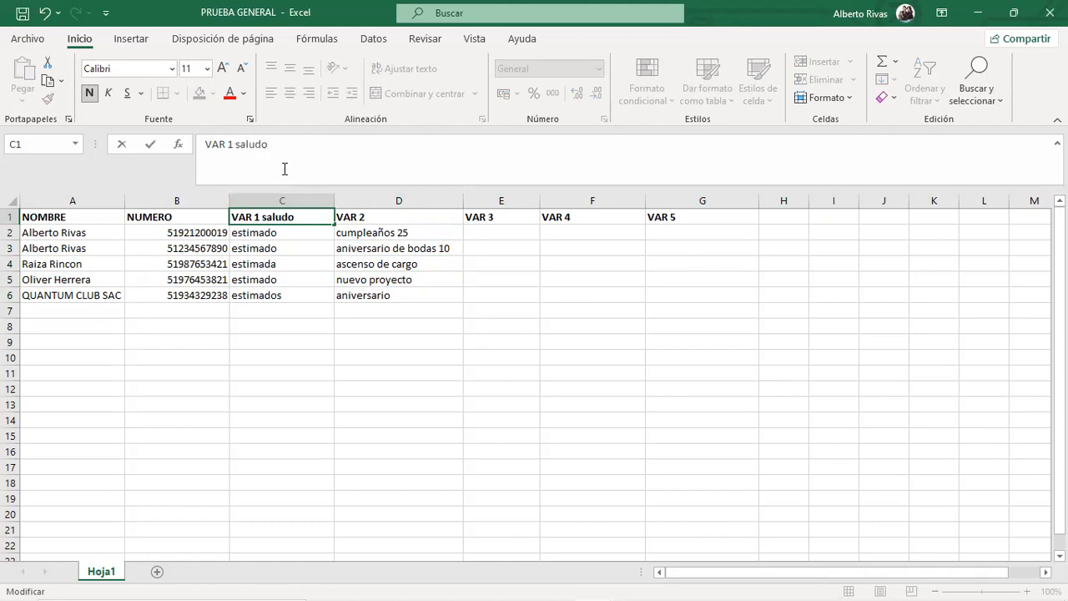
{"action": "left_click", "coordinate": [414, 221]}
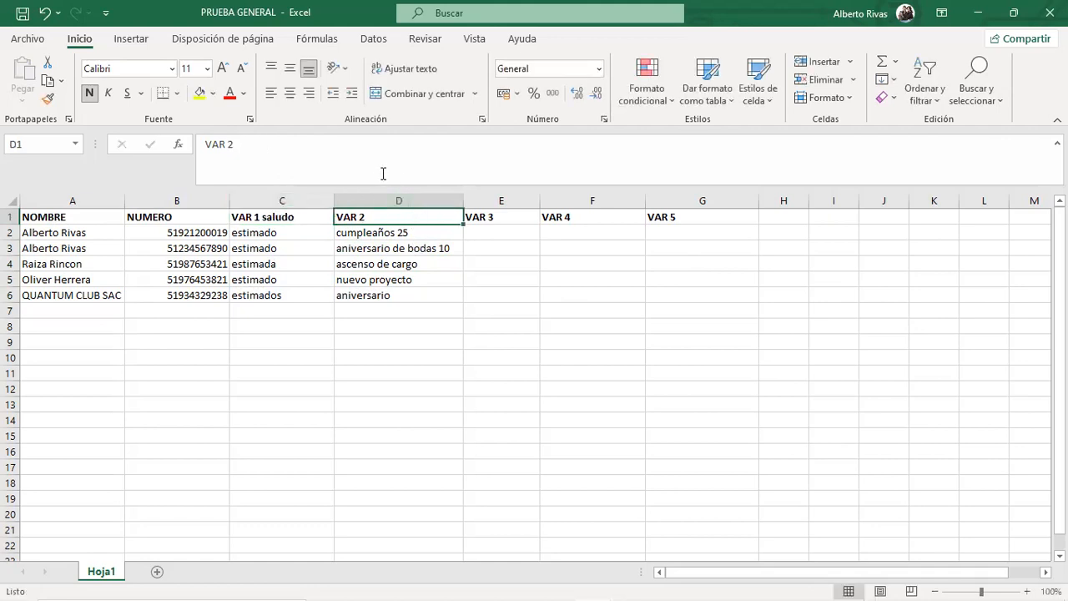
{"action": "left_click", "coordinate": [371, 150]}
{"action": "type", "text": "fek"}
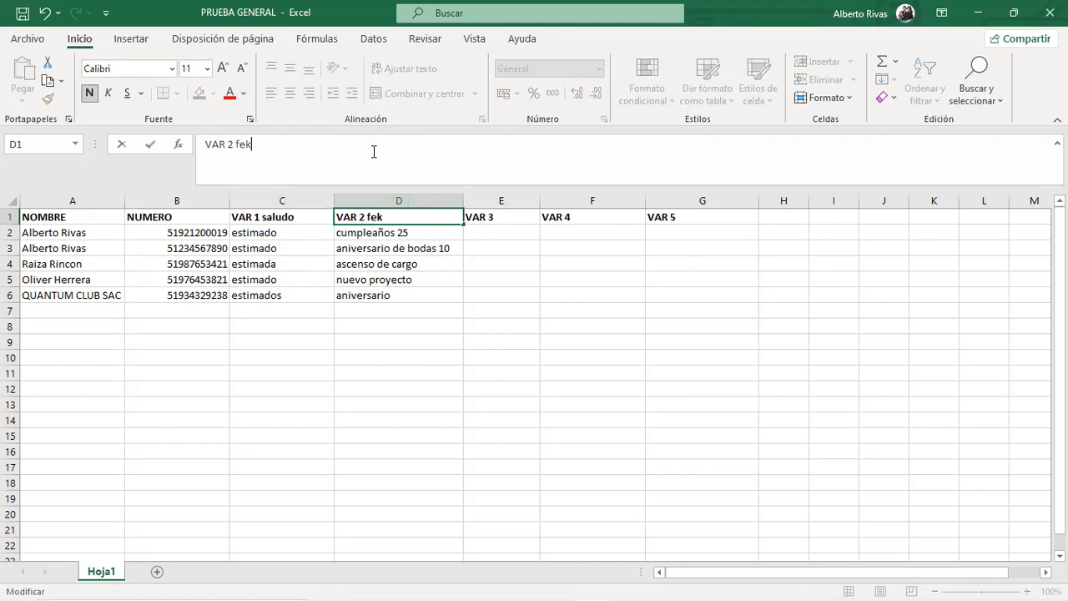
{"action": "key", "text": "BackSpace"}
{"action": "type", "text": "licitaciones"}
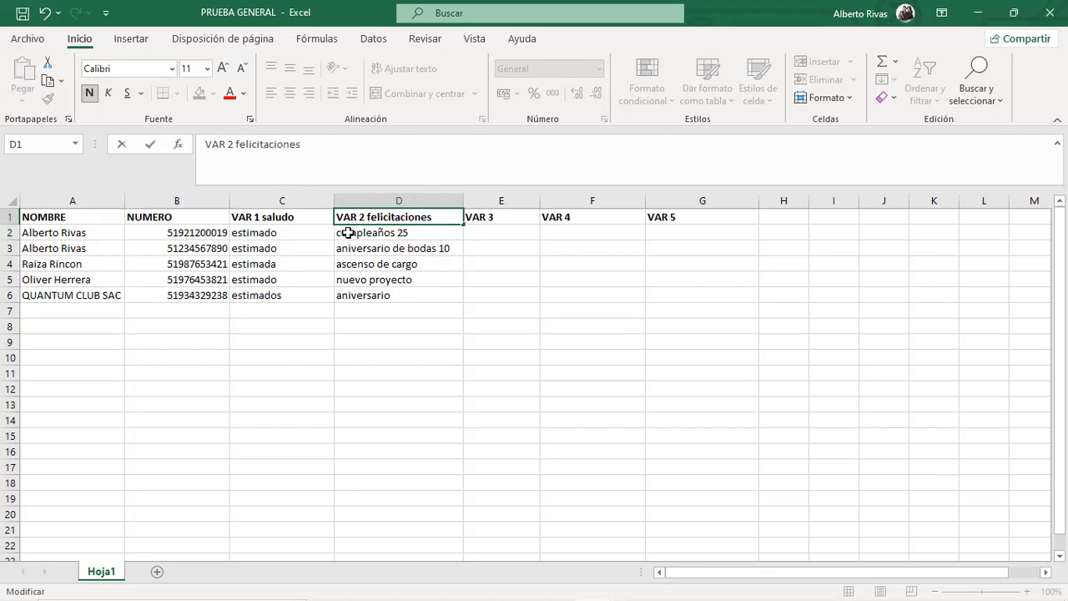
{"action": "left_click_drag", "start_coordinate": [406, 234], "coordinate": [402, 305]}
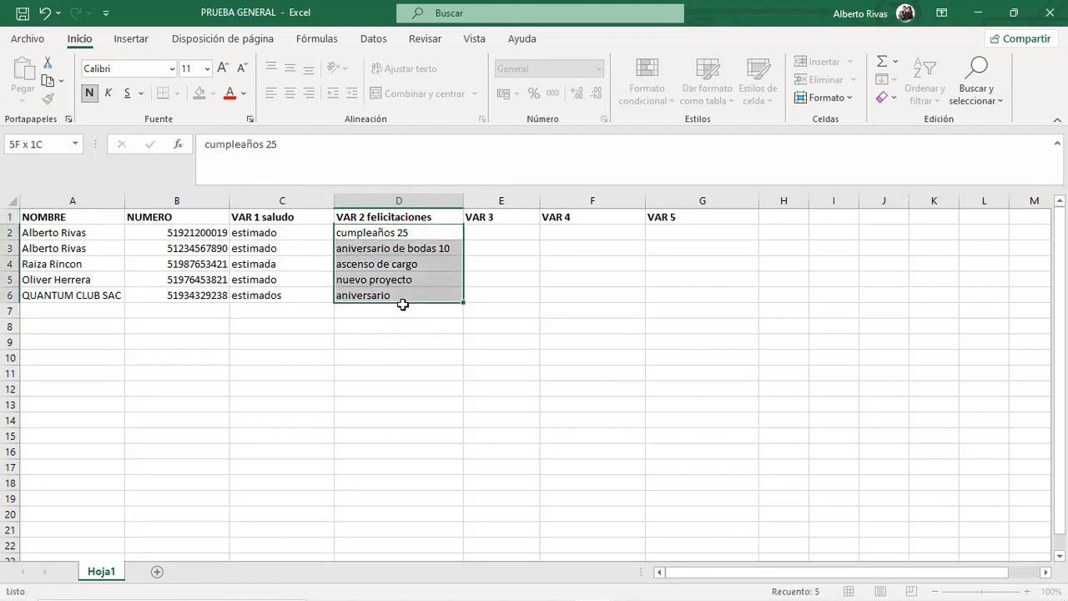
{"action": "left_click", "coordinate": [522, 293]}
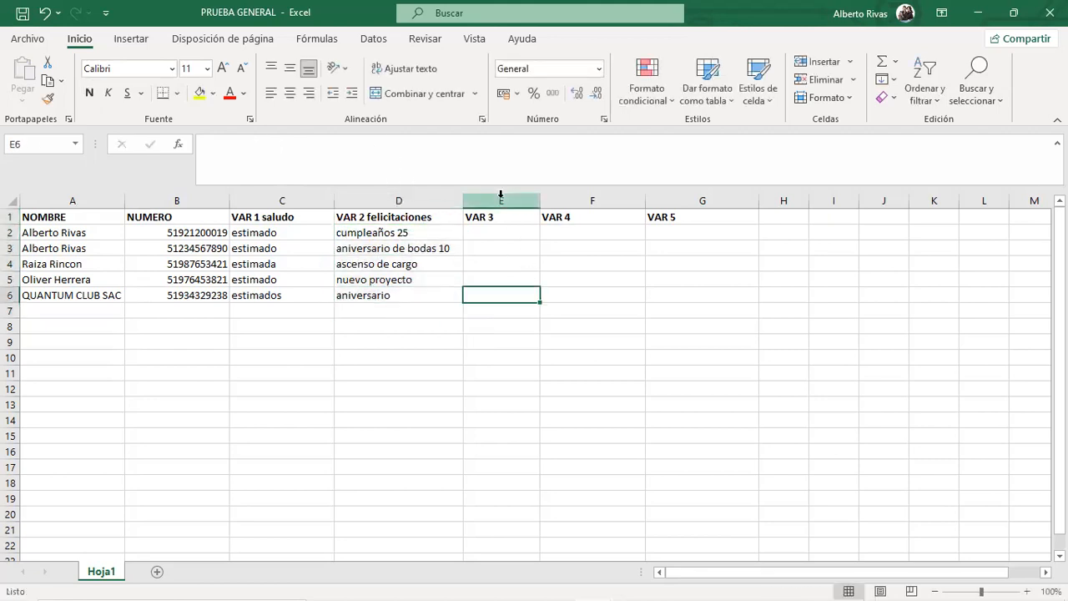
{"action": "left_click", "coordinate": [281, 217]}
{"action": "left_click", "coordinate": [313, 146]}
{"action": "key", "text": "BackSpace"}
{"action": "key", "text": "BackSpace"}
{"action": "key", "text": "BackSpace"}
{"action": "key", "text": "BackSpace"}
{"action": "key", "text": "BackSpace"}
{"action": "key", "text": "BackSpace"}
{"action": "key", "text": "BackSpace"}
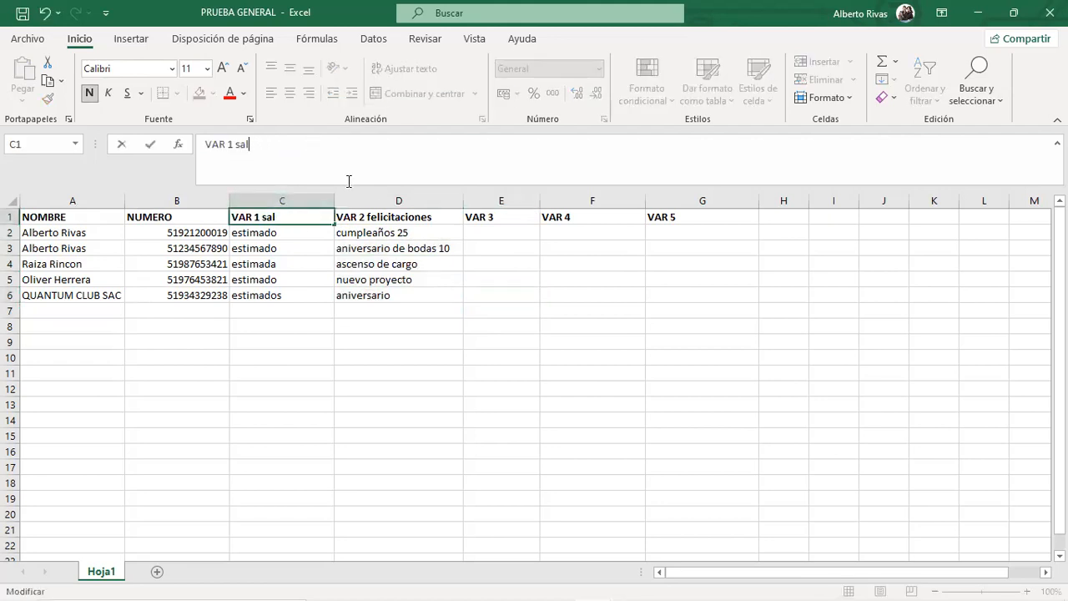
{"action": "left_click", "coordinate": [425, 216]}
{"action": "left_click", "coordinate": [371, 159]}
{"action": "key", "text": "BackSpace"}
{"action": "key", "text": "BackSpace"}
{"action": "key", "text": "BackSpace"}
{"action": "key", "text": "BackSpace"}
{"action": "key", "text": "BackSpace"}
{"action": "key", "text": "BackSpace"}
{"action": "key", "text": "BackSpace"}
{"action": "key", "text": "BackSpace"}
{"action": "key", "text": "BackSpace"}
{"action": "key", "text": "BackSpace"}
{"action": "key", "text": "BackSpace"}
{"action": "key", "text": "BackSpace"}
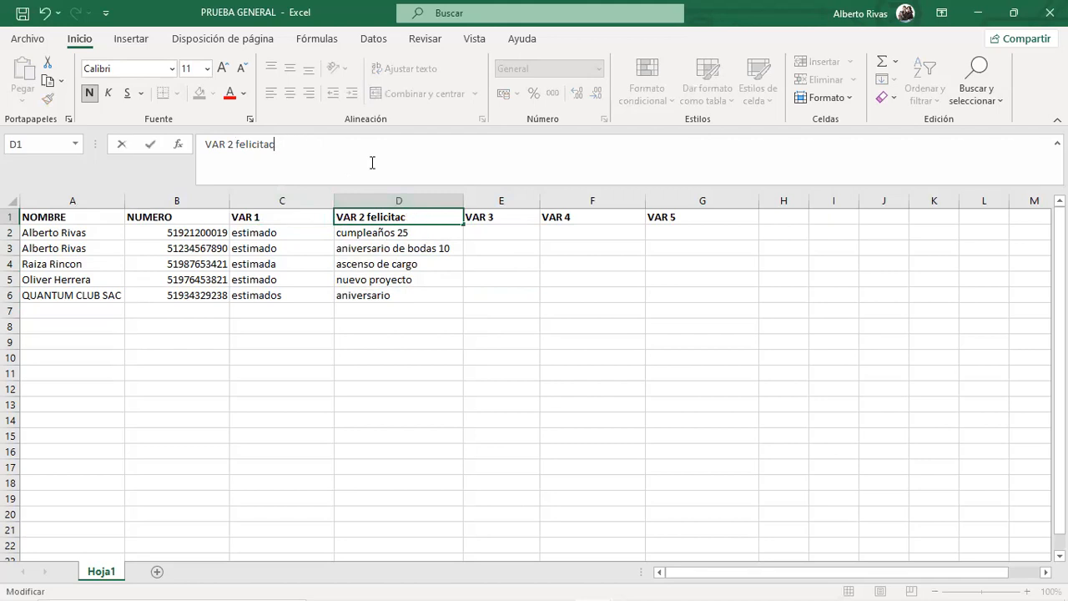
{"action": "key", "text": "BackSpace"}
{"action": "key", "text": "BackSpace"}
{"action": "key", "text": "BackSpace"}
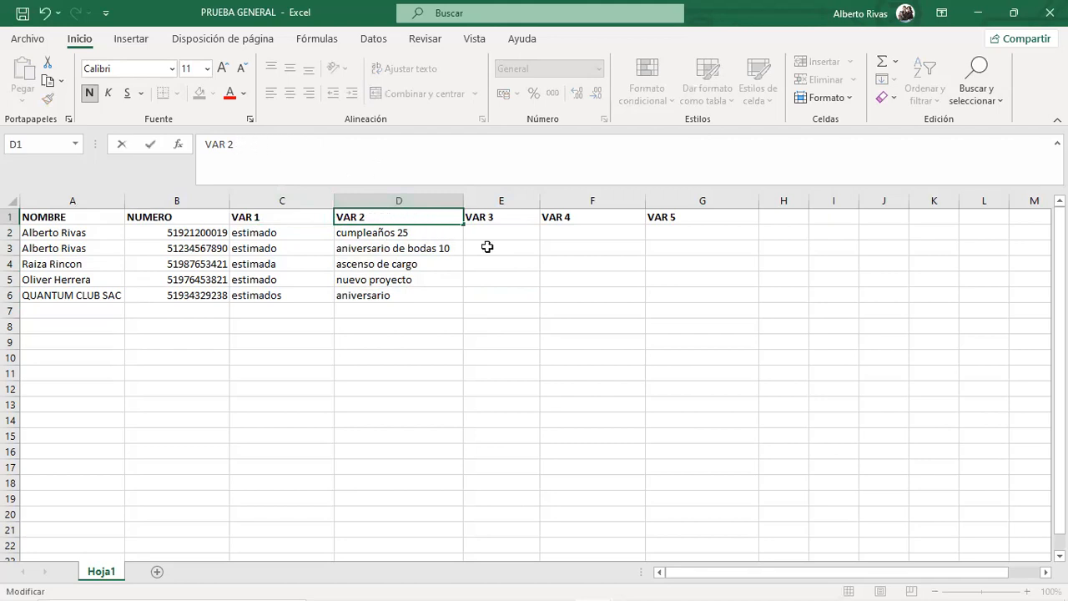
{"action": "left_click", "coordinate": [504, 222]}
{"action": "left_click", "coordinate": [510, 235]}
{"action": "left_click_drag", "start_coordinate": [509, 234], "coordinate": [678, 290]}
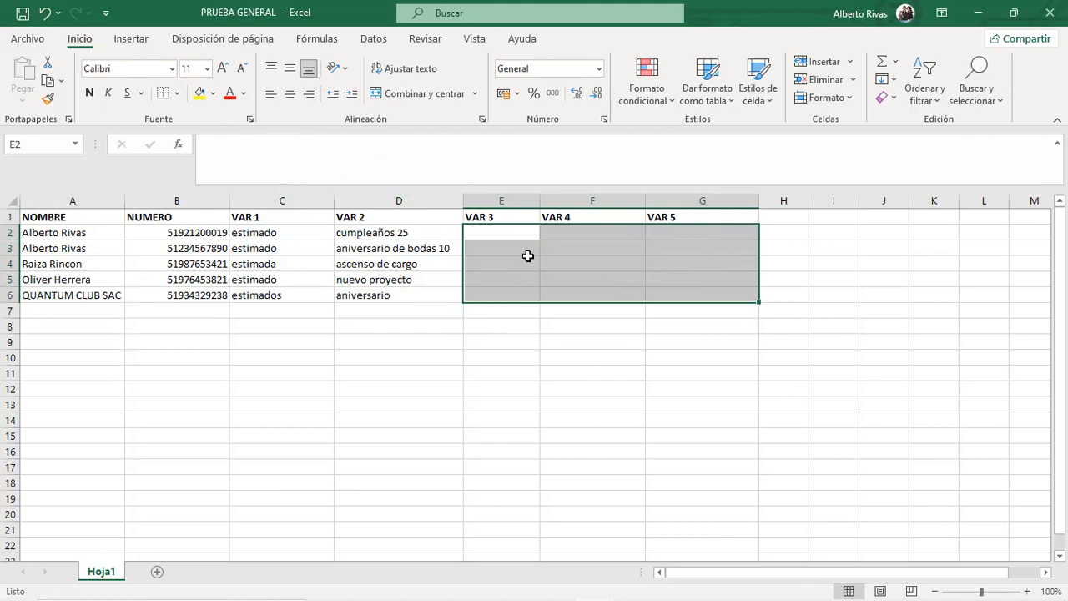
{"action": "left_click", "coordinate": [529, 231]}
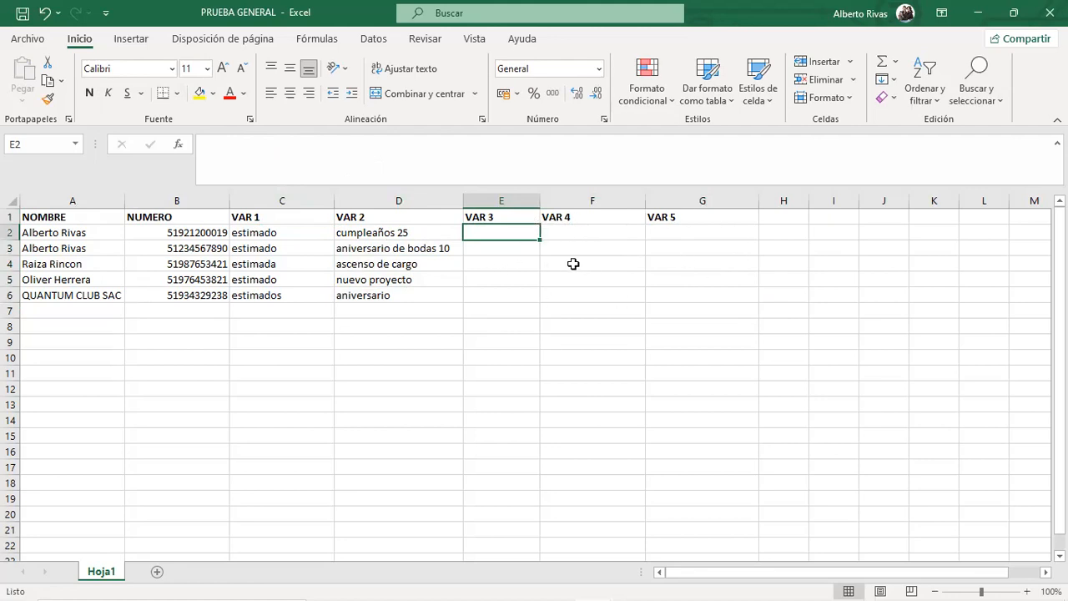
{"action": "left_click", "coordinate": [556, 231]}
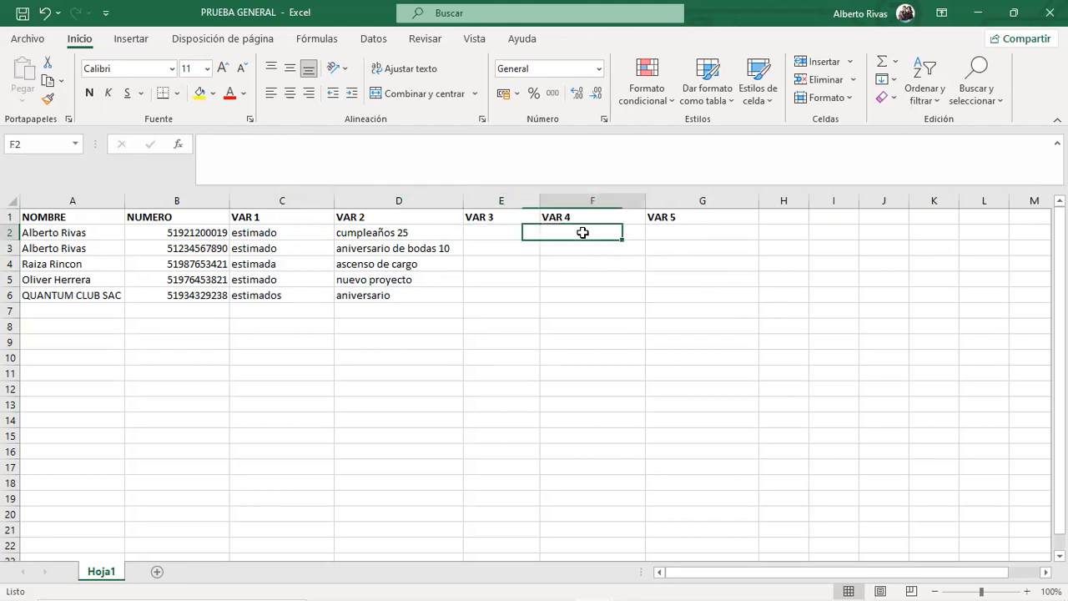
{"action": "left_click", "coordinate": [671, 231]}
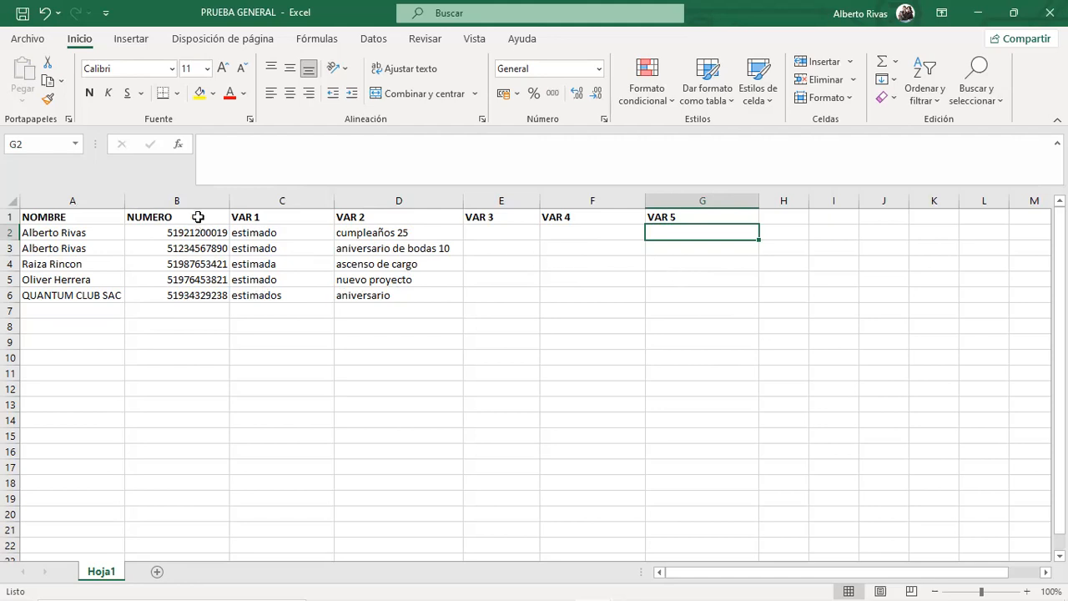
{"action": "left_click_drag", "start_coordinate": [260, 217], "coordinate": [682, 217]}
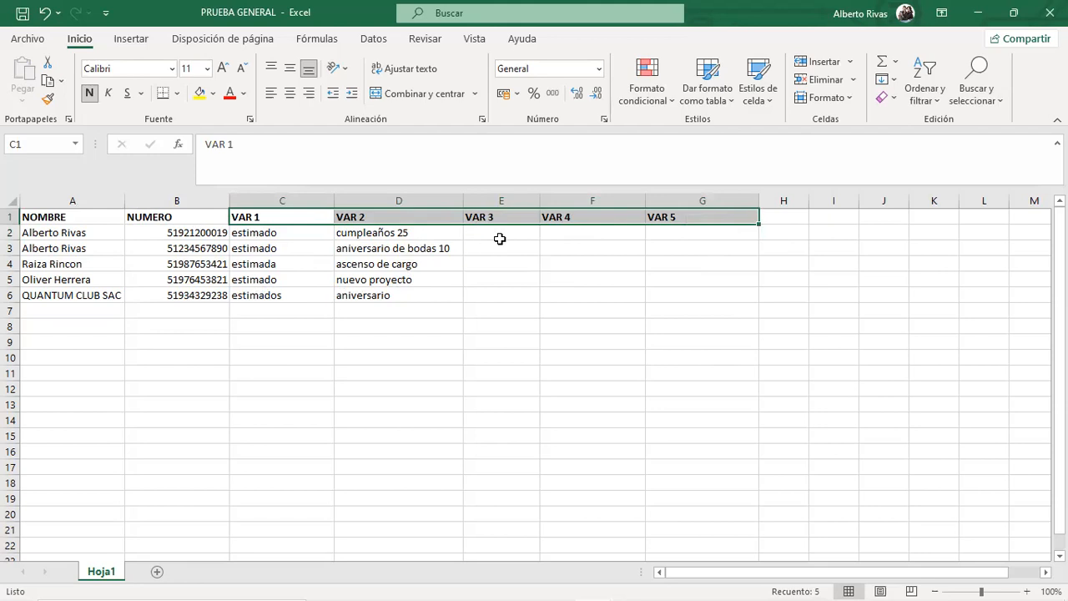
{"action": "left_click", "coordinate": [499, 238]}
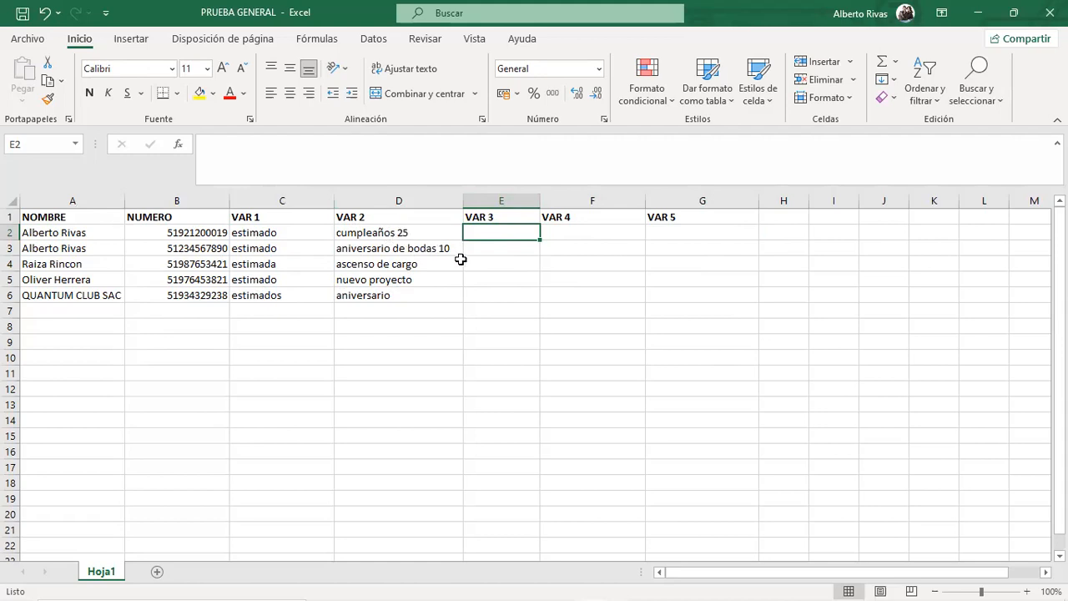
{"action": "left_click_drag", "start_coordinate": [507, 228], "coordinate": [513, 299]}
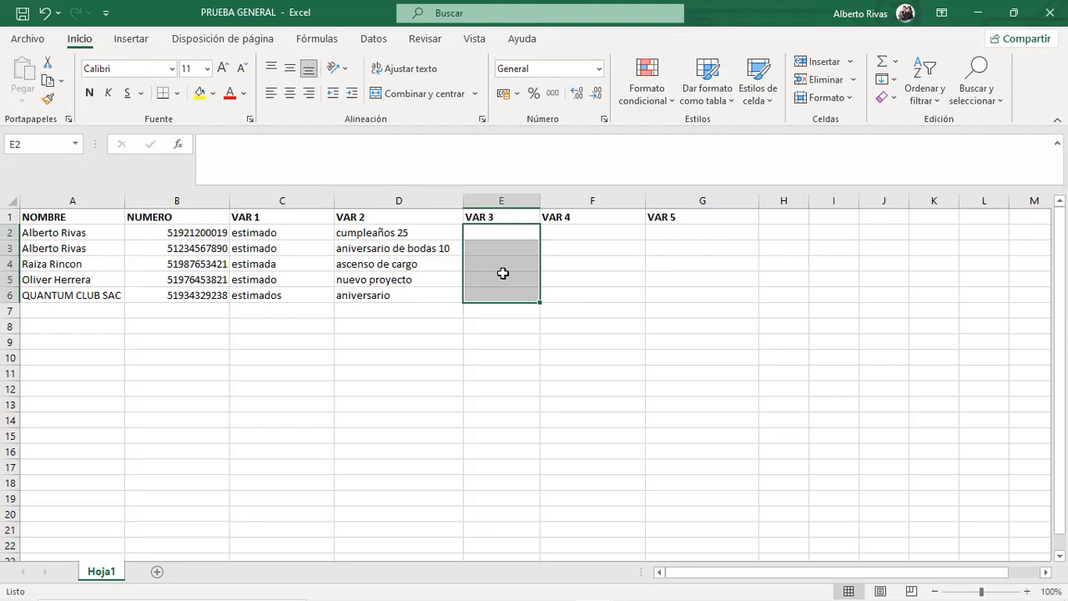
{"action": "left_click", "coordinate": [488, 230]}
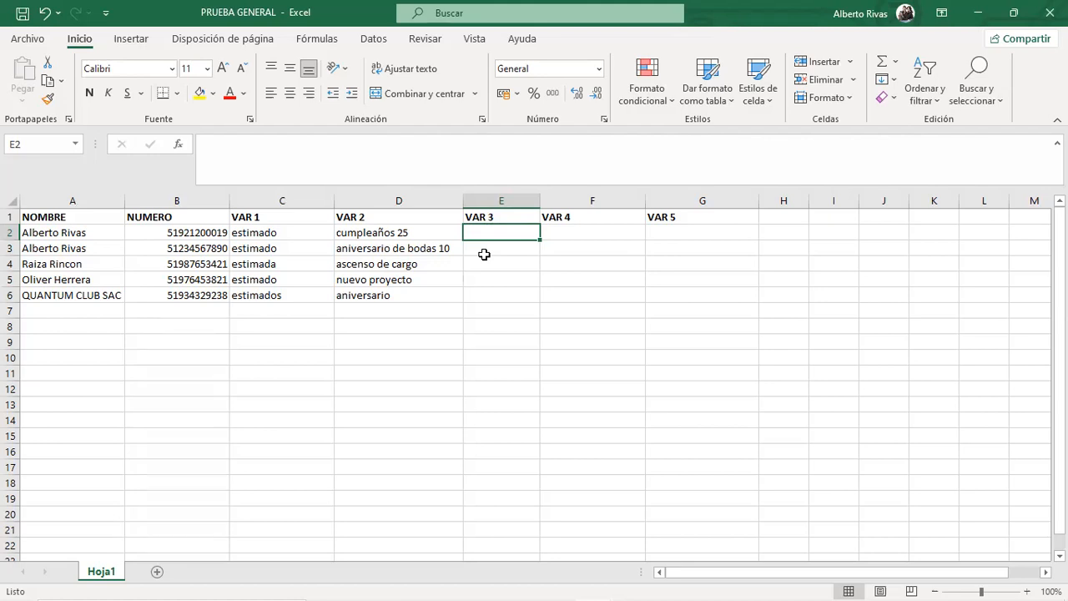
Enter *GLORIA* as the first contact's VAR 3 value in E2.
{"action": "type", "text": "*"}
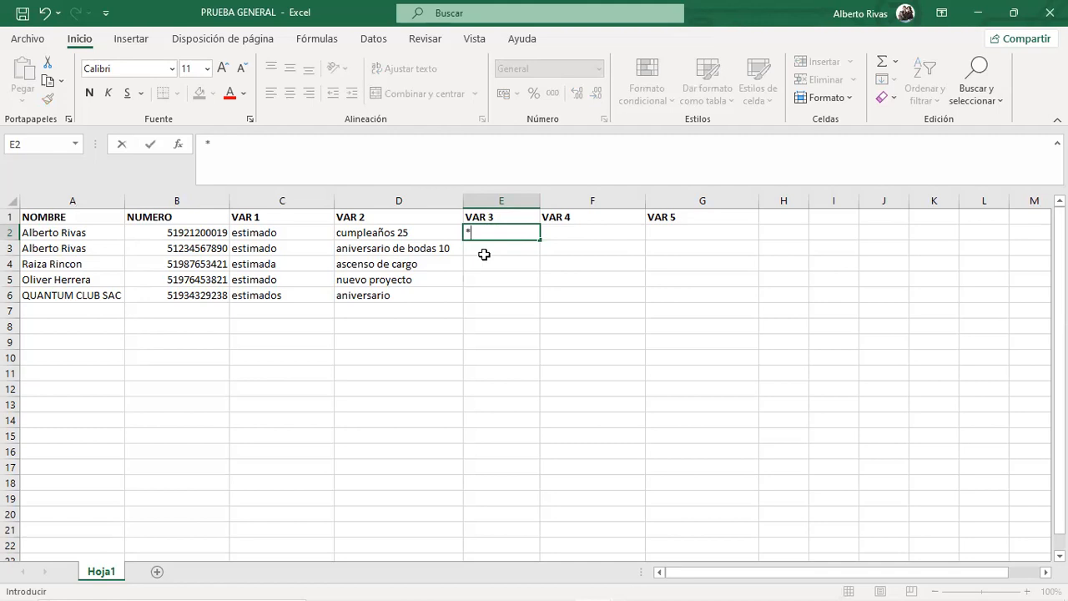
{"action": "type", "text": "g"}
{"action": "key", "text": "BackSpace"}
{"action": "type", "text": "GLORIA*"}
{"action": "left_click_drag", "start_coordinate": [514, 233], "coordinate": [468, 234]}
{"action": "left_click", "coordinate": [523, 258]}
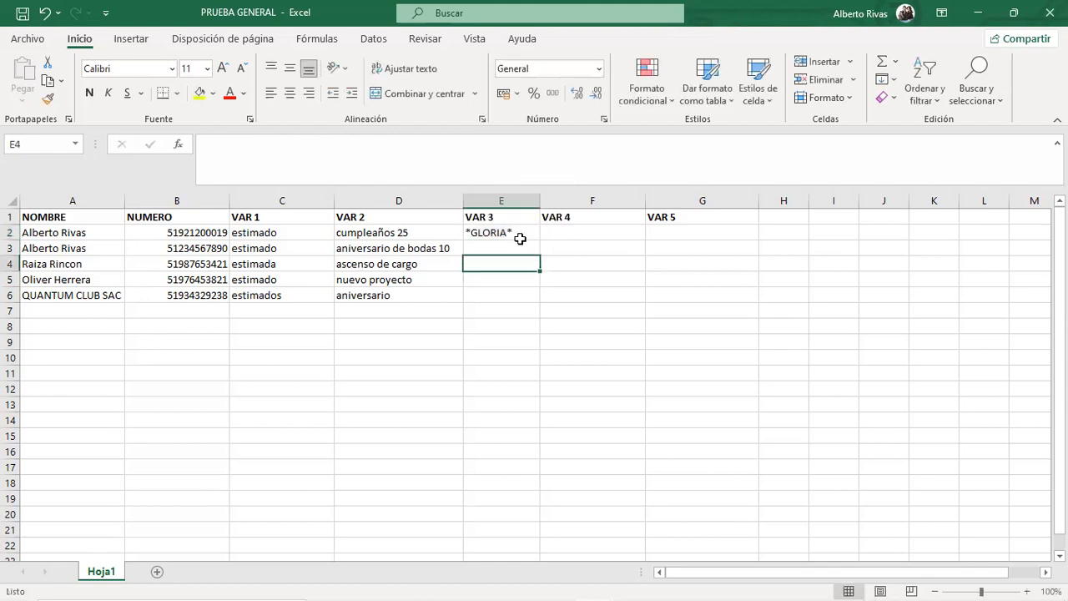
{"action": "left_click", "coordinate": [510, 232]}
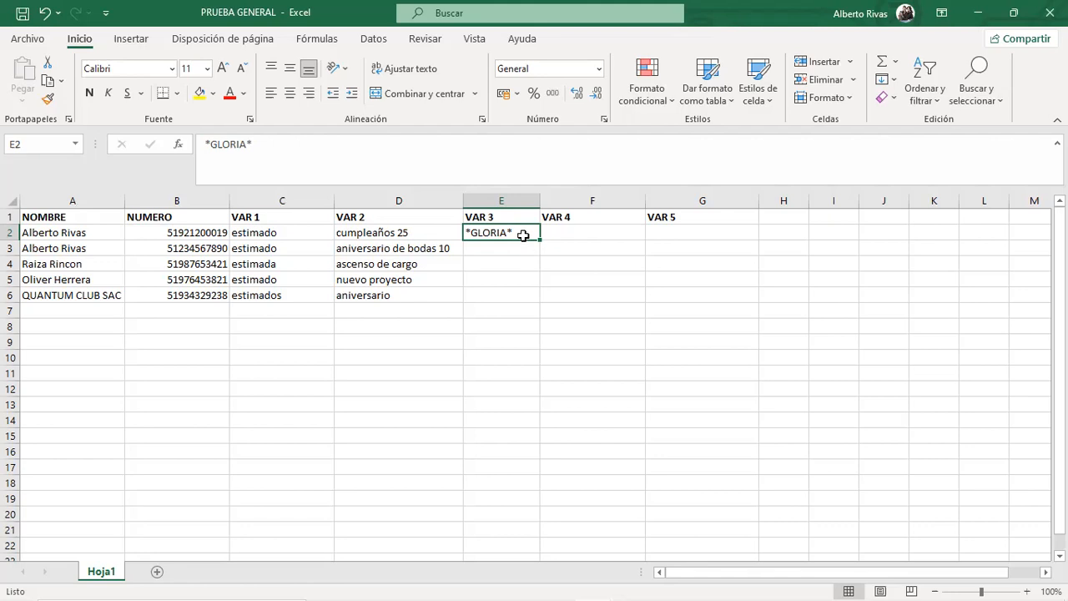
{"action": "left_click", "coordinate": [498, 242]}
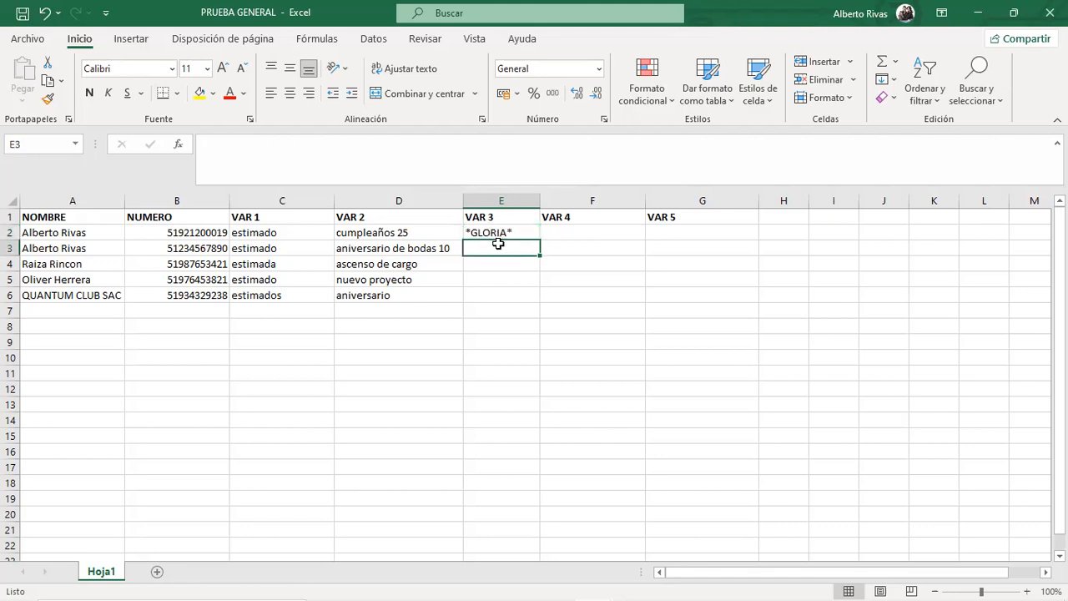
Enter _REPSOL_ in E3 and check both contacts' rows.
{"action": "type", "text": "_"}
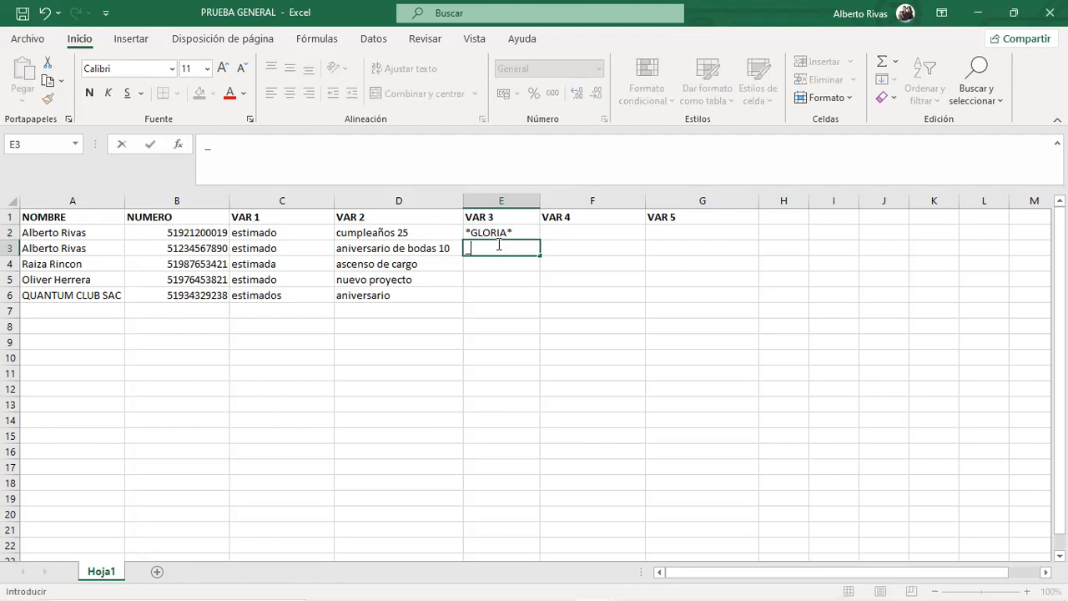
{"action": "type", "text": "REPSOL_"}
{"action": "left_click", "coordinate": [512, 269]}
{"action": "left_click", "coordinate": [495, 233]}
{"action": "left_click_drag", "start_coordinate": [93, 236], "coordinate": [509, 234]}
{"action": "left_click_drag", "start_coordinate": [97, 248], "coordinate": [521, 250]}
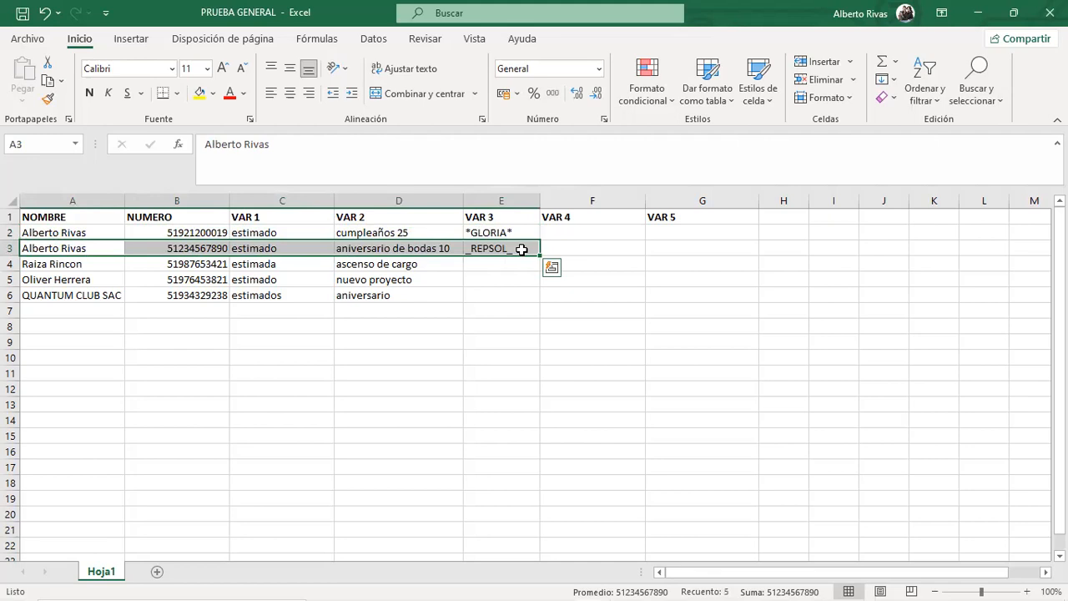
{"action": "left_click", "coordinate": [500, 263]}
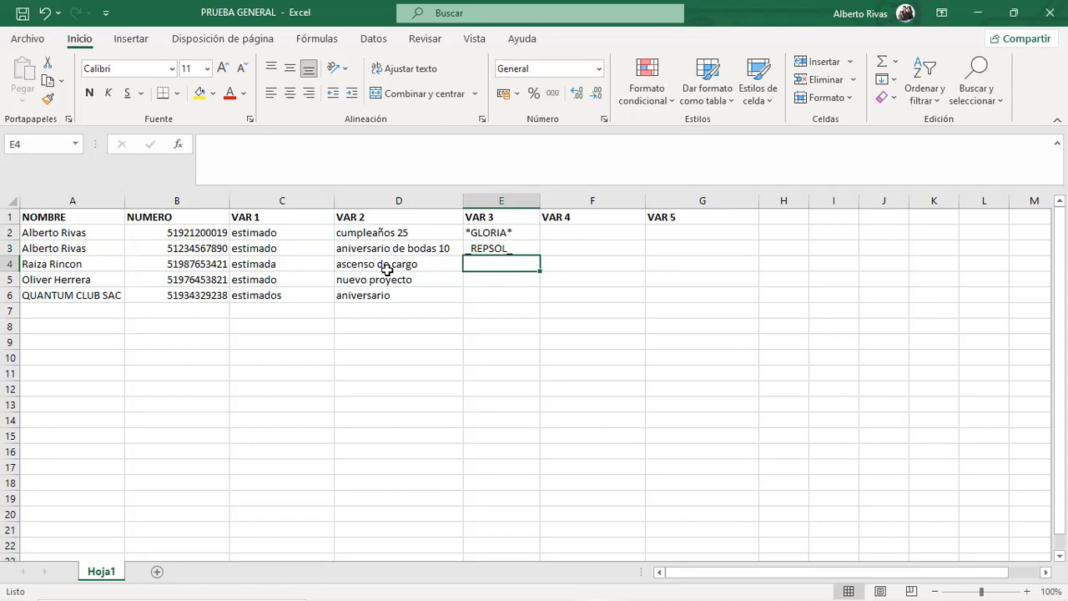
{"action": "left_click", "coordinate": [518, 233]}
Remove the stray characters typed after _REPSOL_ in E3.
{"action": "left_click", "coordinate": [517, 247]}
{"action": "left_click_drag", "start_coordinate": [460, 187], "coordinate": [441, 166]}
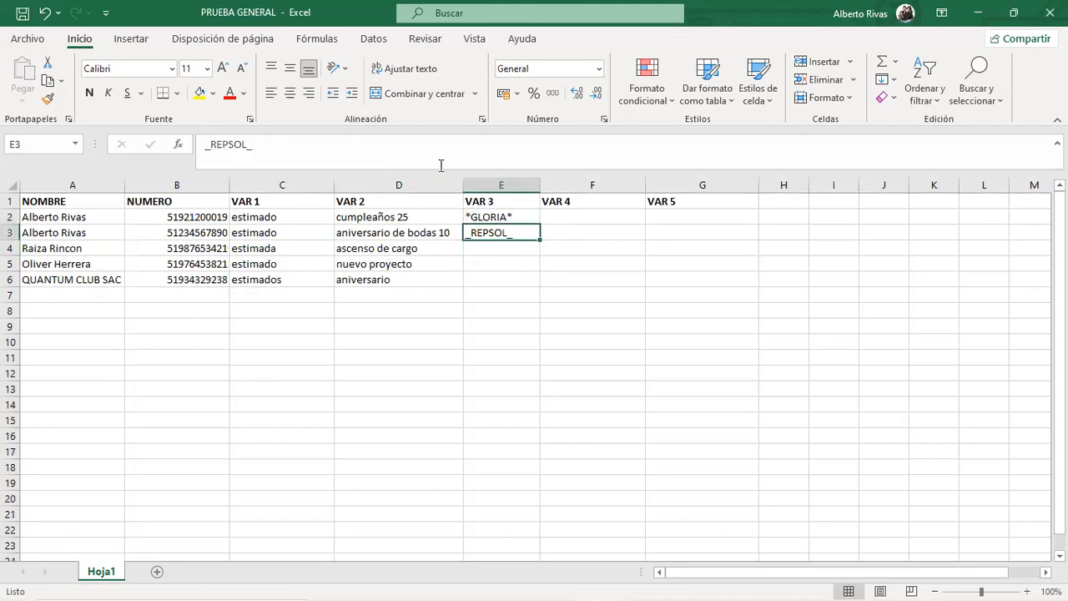
{"action": "left_click", "coordinate": [380, 140]}
{"action": "type", "text": ".,"}
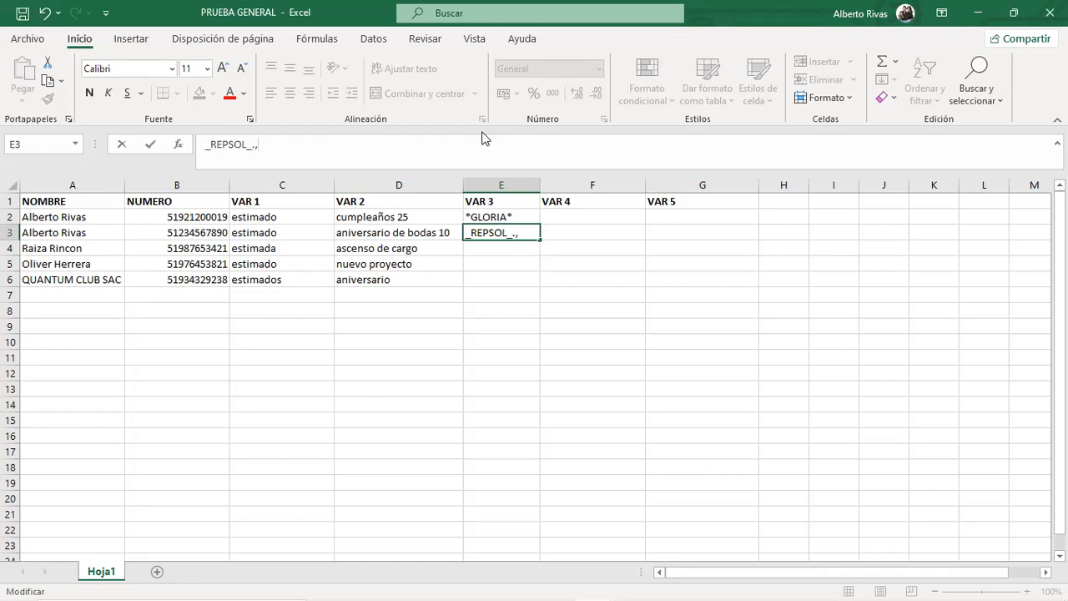
{"action": "key", "text": "BackSpace"}
{"action": "key", "text": "BackSpace"}
{"action": "left_click", "coordinate": [520, 255]}
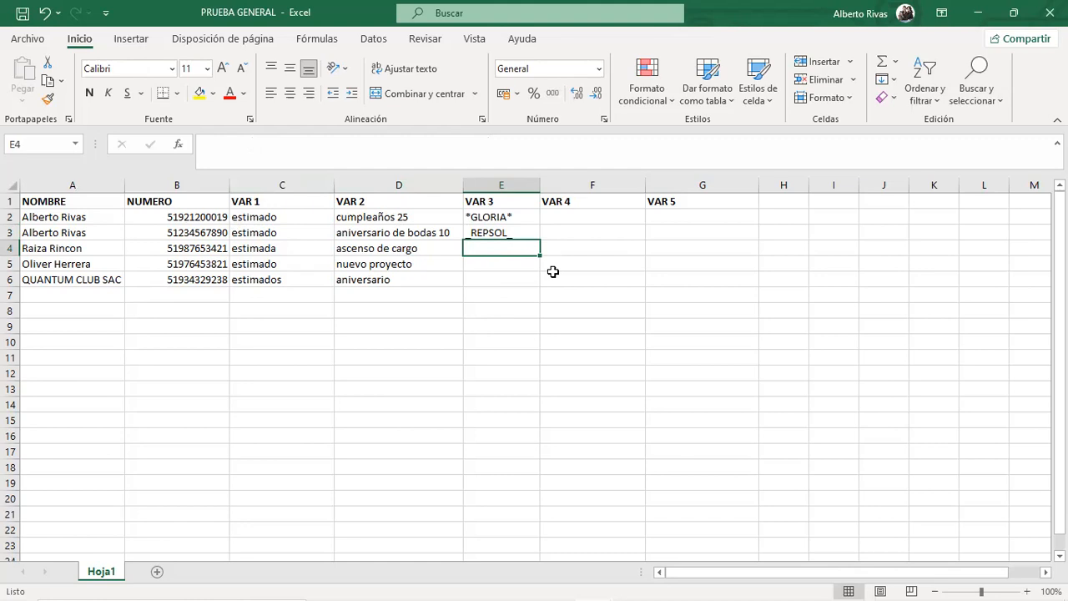
Enter TAMBO in E4, MASS in E5 and QUANTUM in E6.
{"action": "type", "text": "TAMPO"}
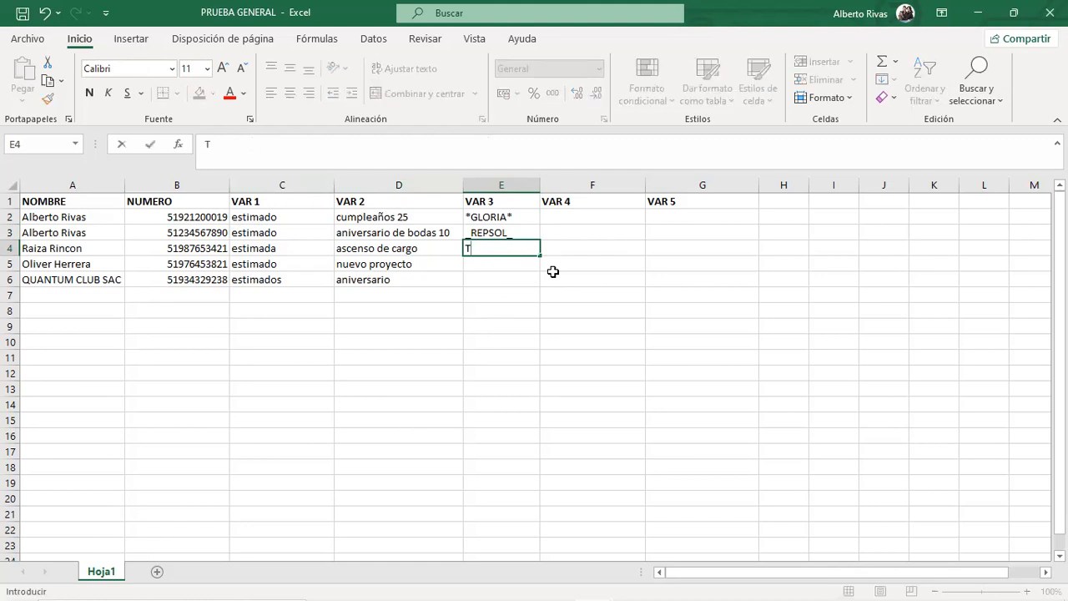
{"action": "key", "text": "BackSpace"}
{"action": "key", "text": "BackSpace"}
{"action": "type", "text": "BO"}
{"action": "left_click", "coordinate": [511, 273]}
{"action": "left_click", "coordinate": [518, 260]}
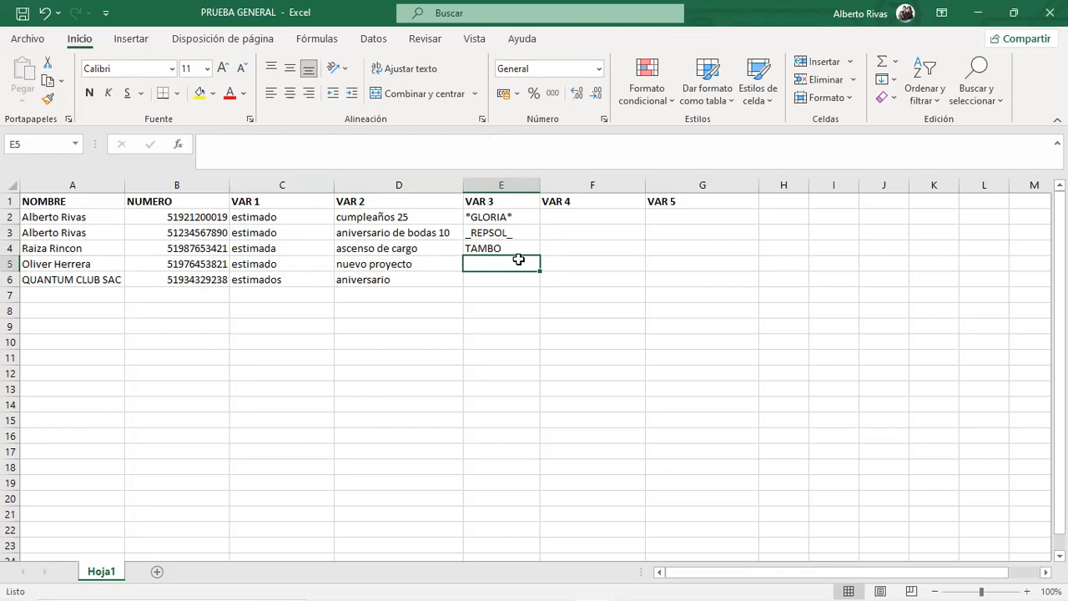
{"action": "type", "text": "MASS"}
{"action": "left_click", "coordinate": [486, 292]}
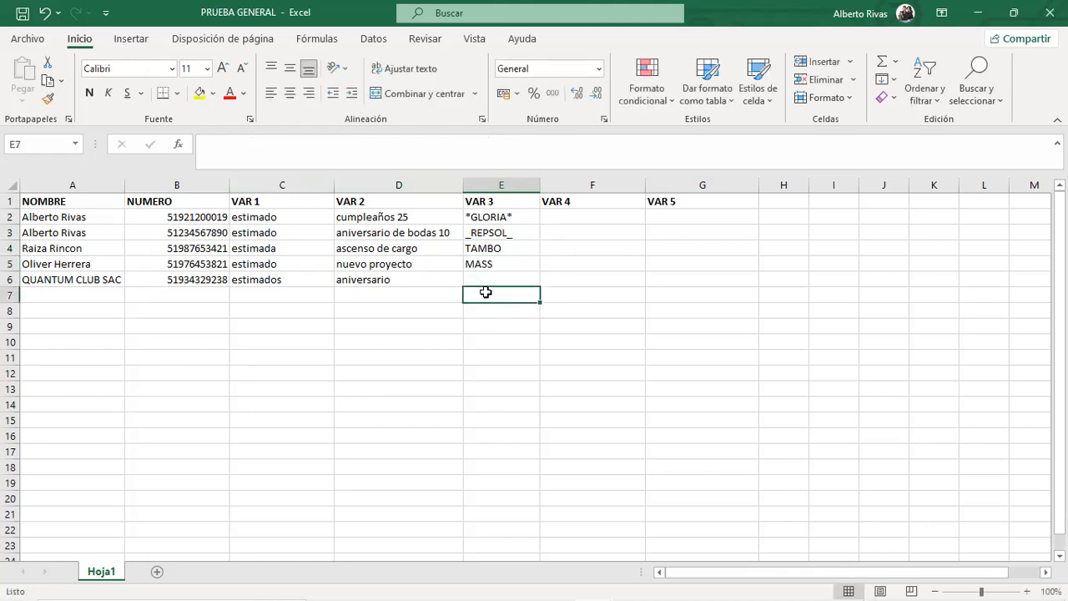
{"action": "left_click", "coordinate": [492, 279]}
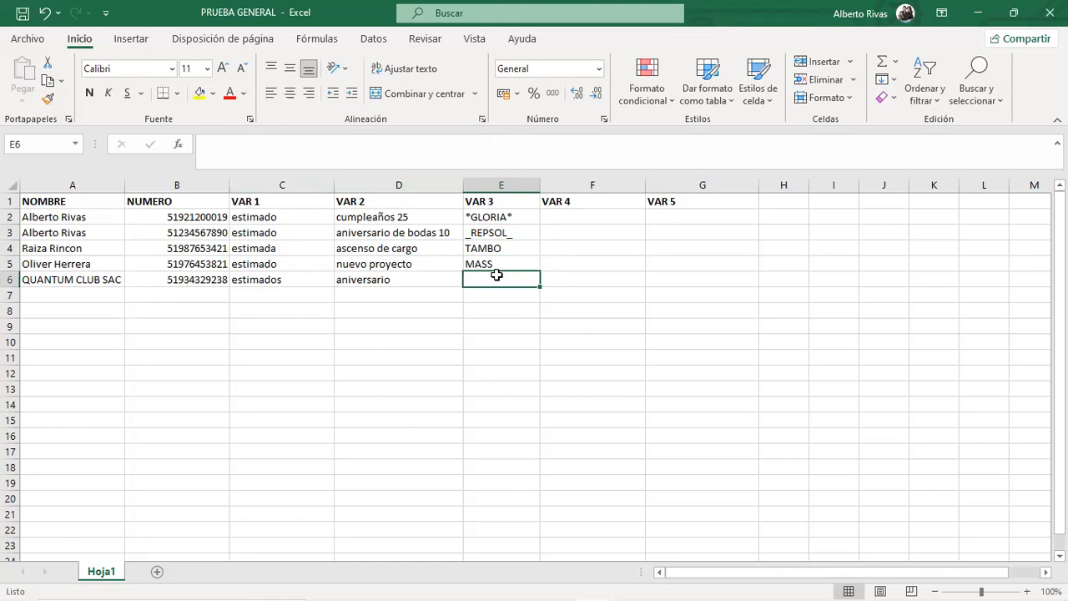
{"action": "type", "text": "QUAMTU"}
{"action": "key", "text": "BackSpace"}
{"action": "key", "text": "BackSpace"}
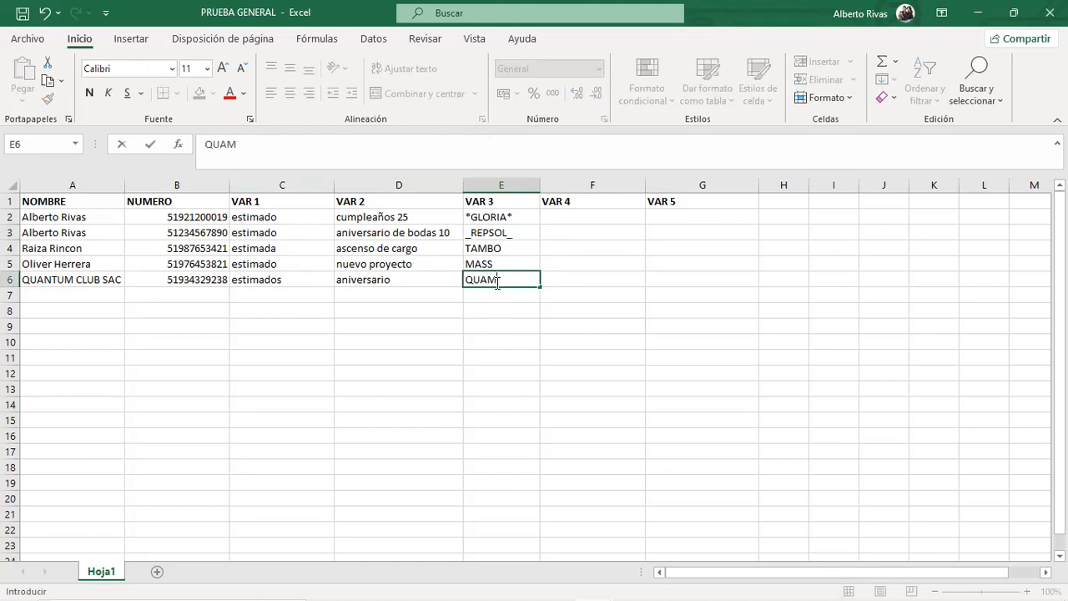
{"action": "key", "text": "BackSpace"}
{"action": "type", "text": "NTUM"}
Clear the QUANTUM CLUB SAC row in Excel so only four contacts remain, then return to the sender.
{"action": "left_click_drag", "start_coordinate": [86, 282], "coordinate": [515, 287]}
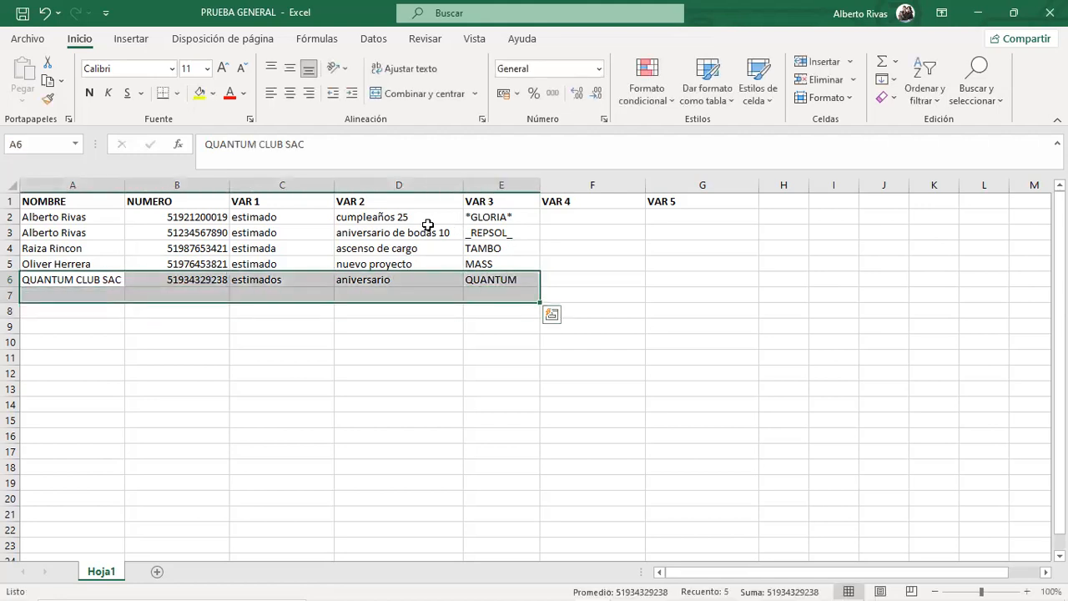
{"action": "key", "text": "Delete"}
{"action": "left_click_drag", "start_coordinate": [7, 273], "coordinate": [228, 305]}
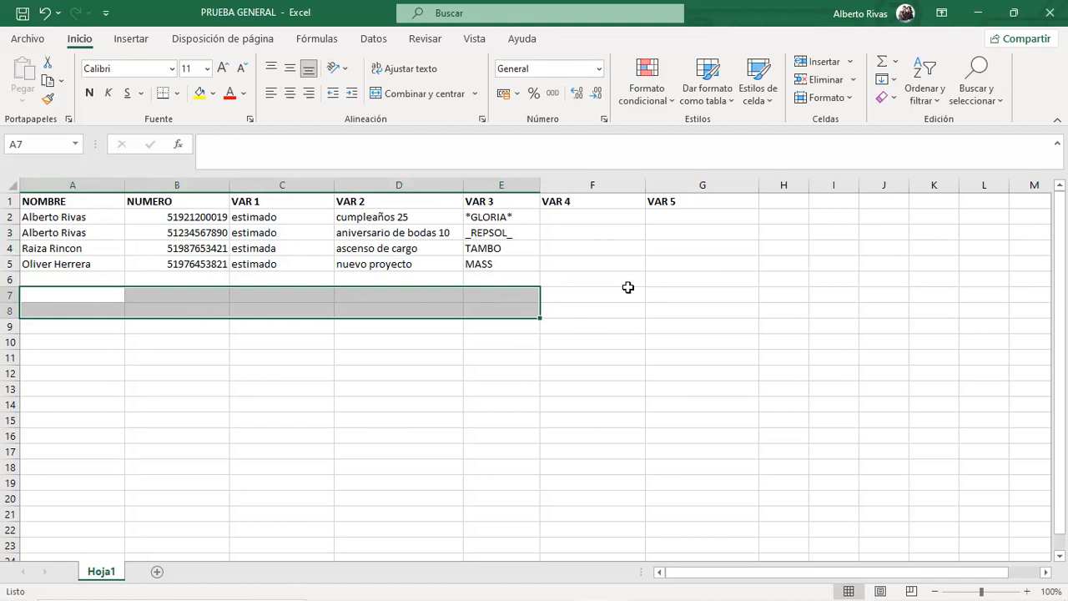
{"action": "left_click", "coordinate": [142, 386]}
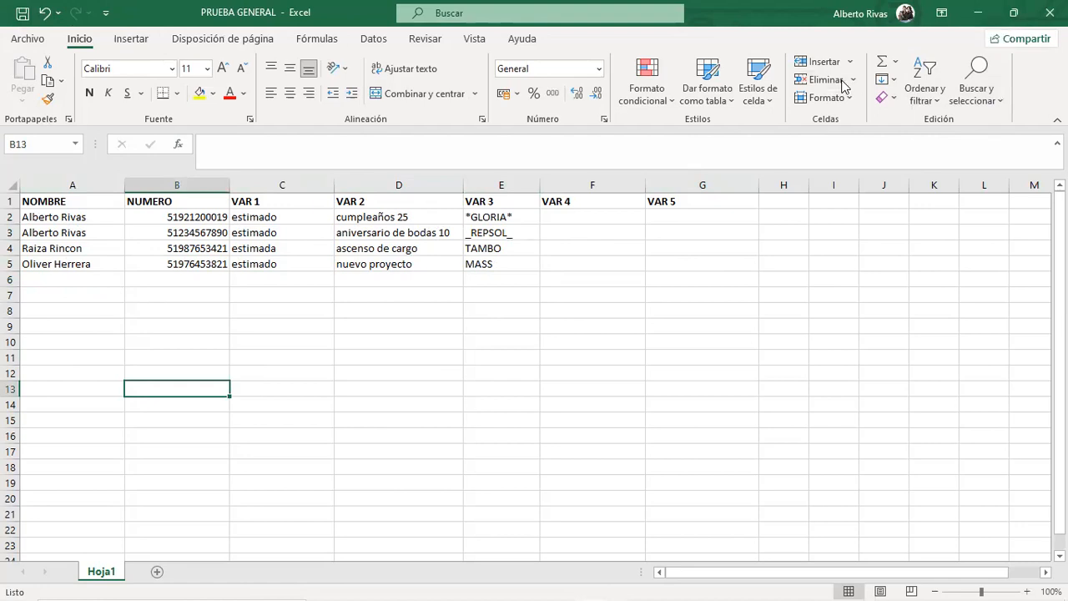
{"action": "key", "text": "alt+Tab"}
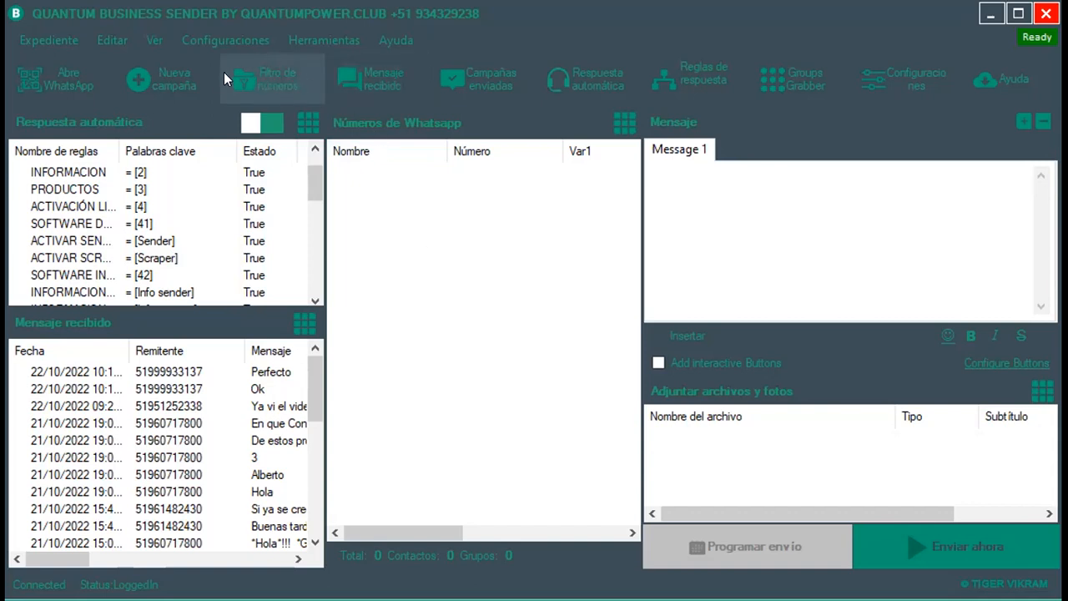
Open the number filter and try an empty country code, dismissing the only-numbers error.
{"action": "left_click", "coordinate": [283, 75]}
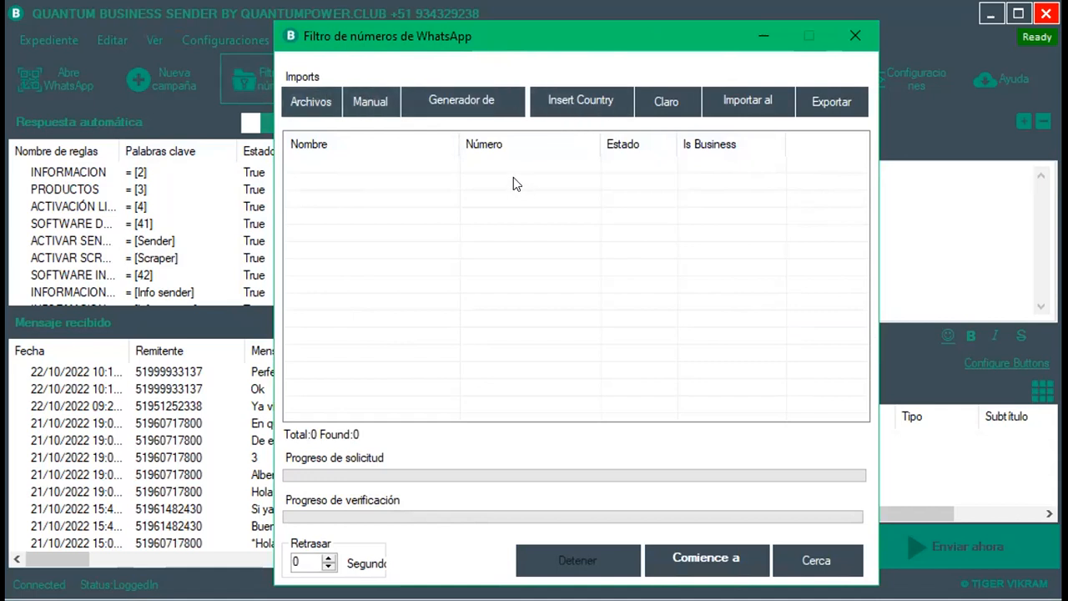
{"action": "left_click", "coordinate": [594, 97]}
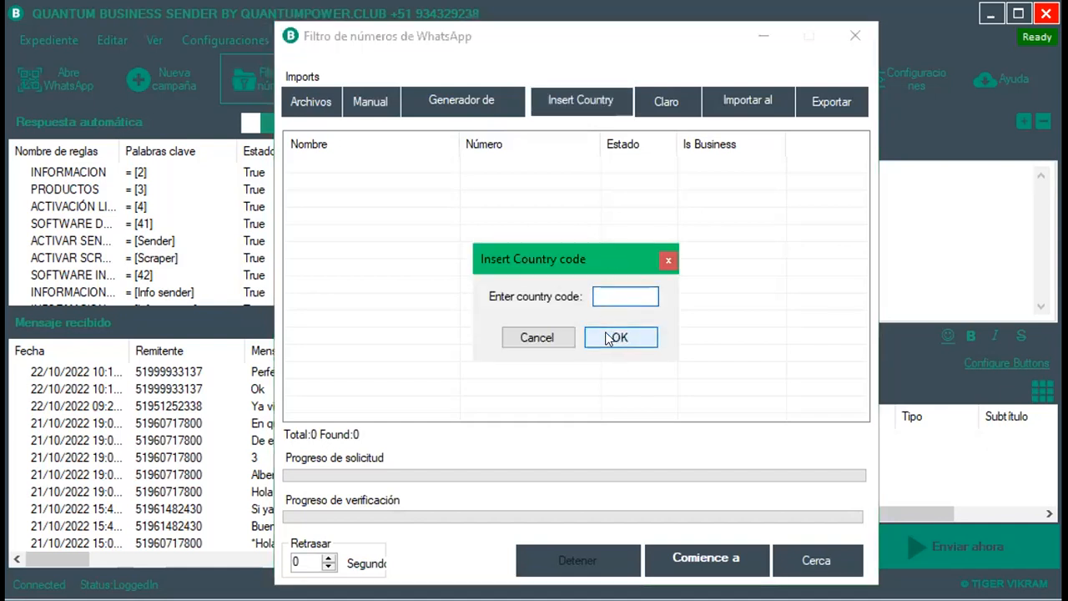
{"action": "left_click", "coordinate": [668, 260]}
{"action": "left_click", "coordinate": [697, 273]}
{"action": "left_click_drag", "start_coordinate": [531, 186], "coordinate": [522, 352]}
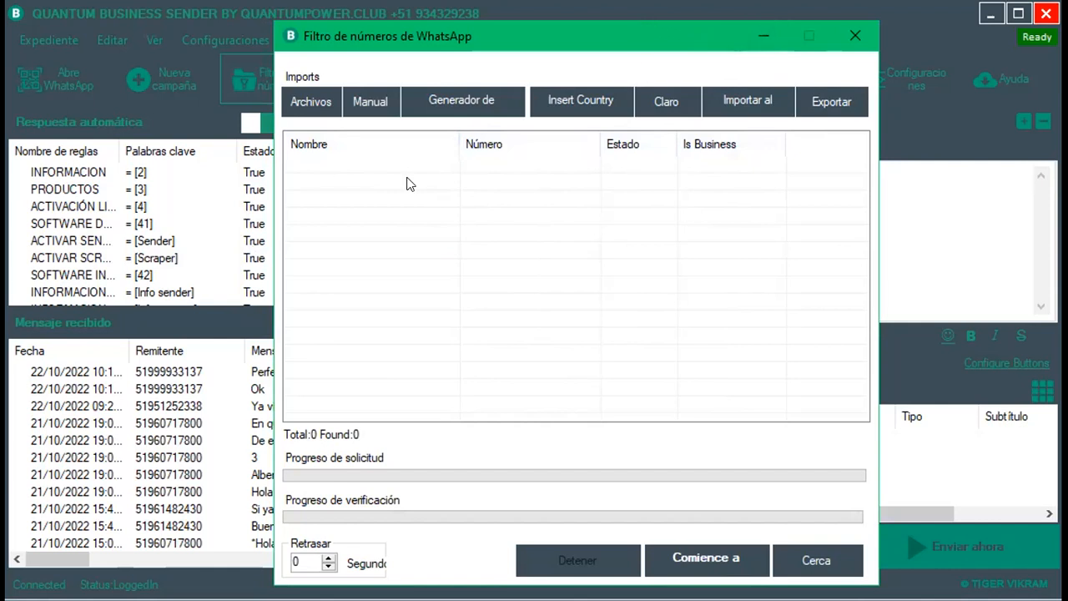
Reposition the number filter window so it sits fully in view.
{"action": "left_click_drag", "start_coordinate": [618, 36], "coordinate": [596, 226]}
{"action": "left_click_drag", "start_coordinate": [407, 177], "coordinate": [486, 176]}
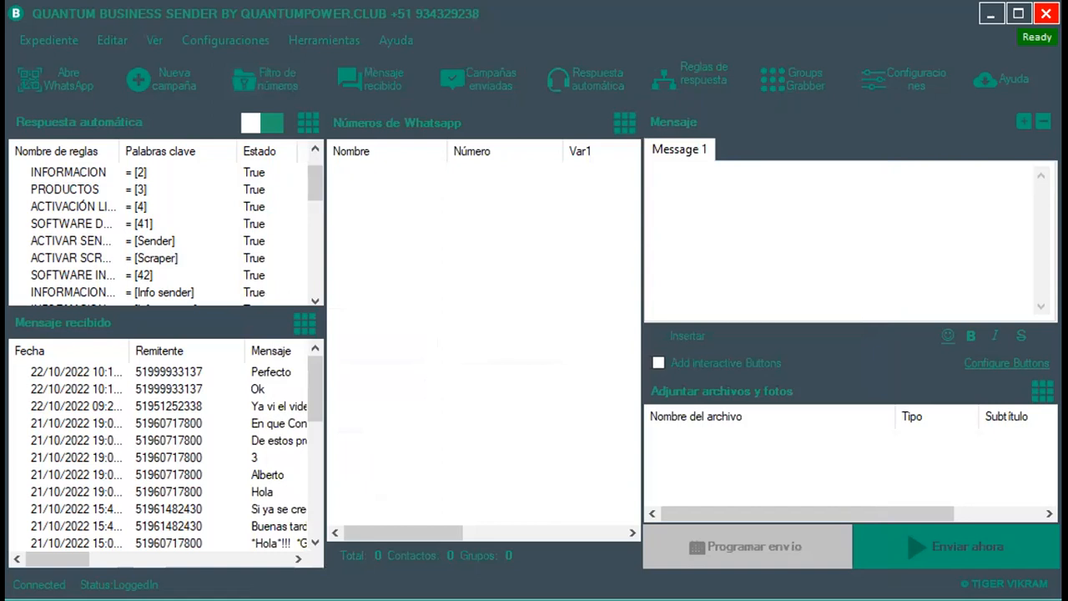
{"action": "left_click", "coordinate": [603, 216]}
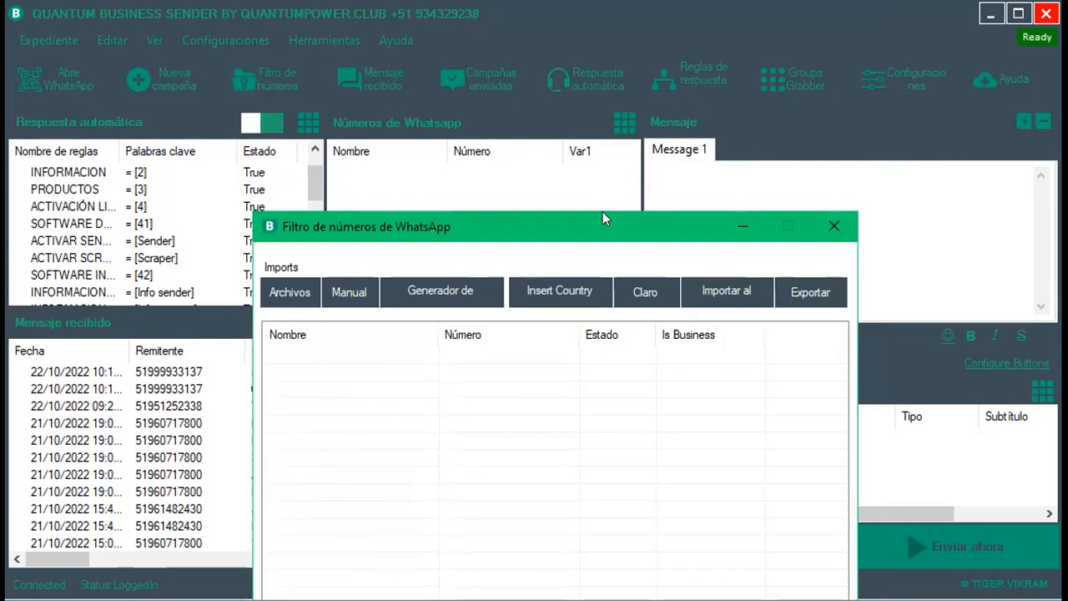
{"action": "left_click_drag", "start_coordinate": [604, 217], "coordinate": [581, 25]}
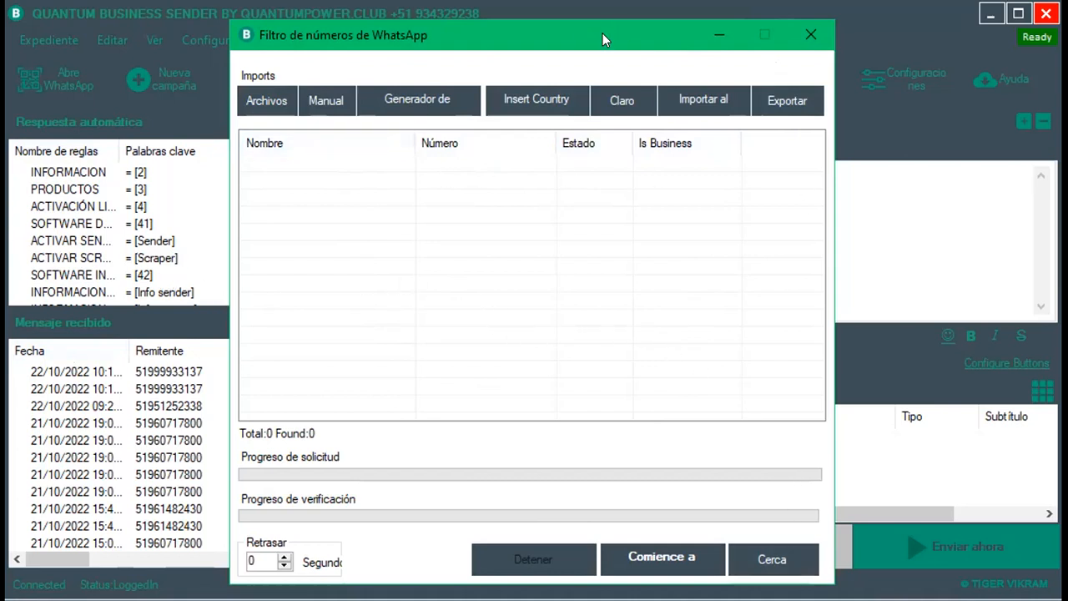
{"action": "left_click_drag", "start_coordinate": [606, 32], "coordinate": [617, 25]}
Enter 'EJEMPLO, 987654321' on two manual lines and enable Remove duplication.
{"action": "left_click", "coordinate": [347, 90]}
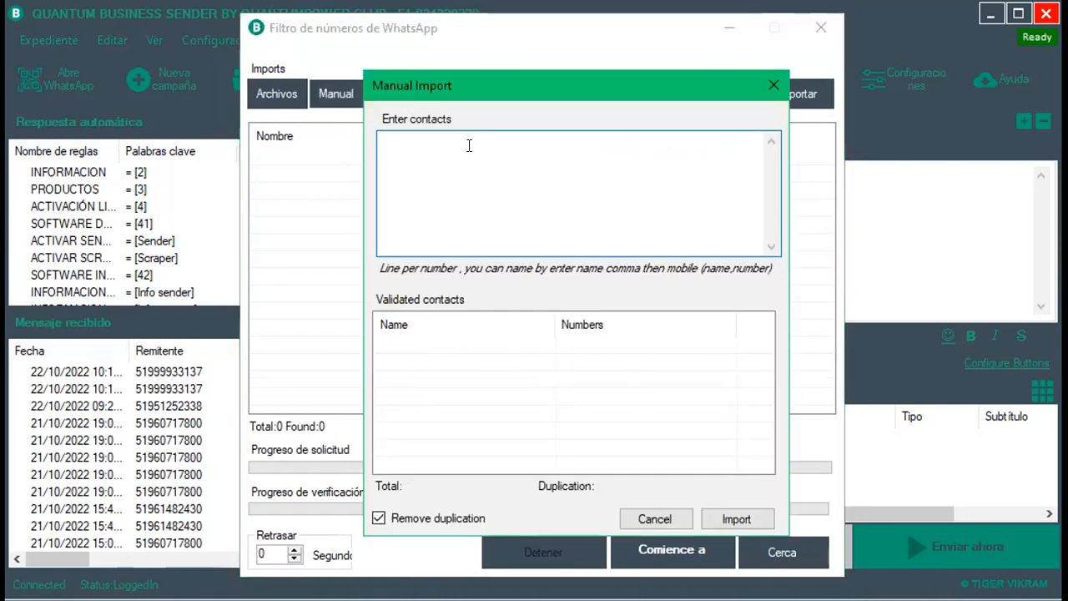
{"action": "type", "text": "EJEMPLO, "}
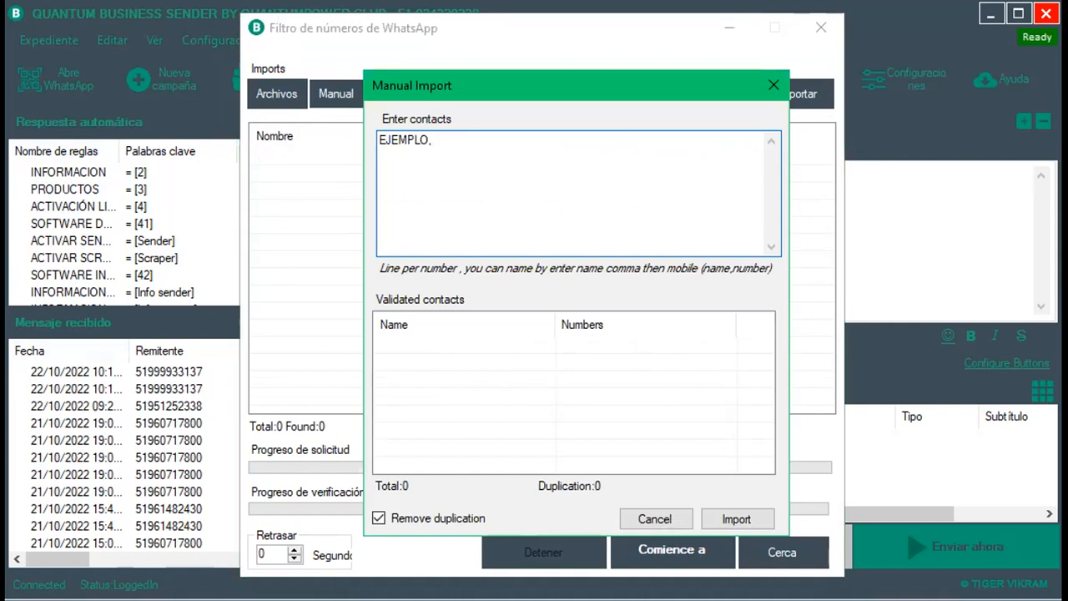
{"action": "type", "text": "987654321"}
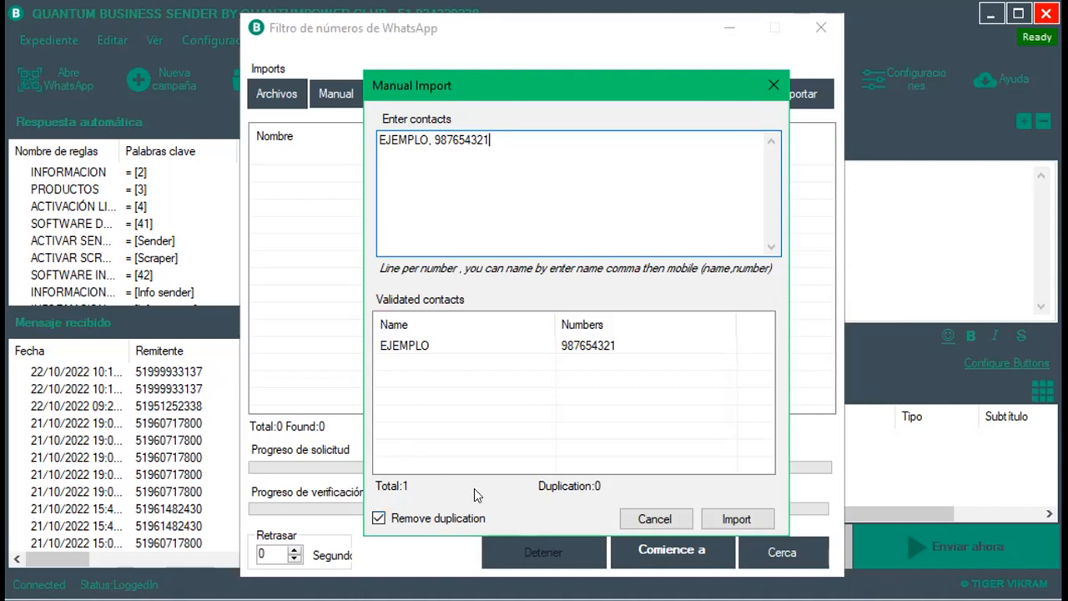
{"action": "key", "text": "Return"}
{"action": "type", "text": "EJEMPLO, 987654321"}
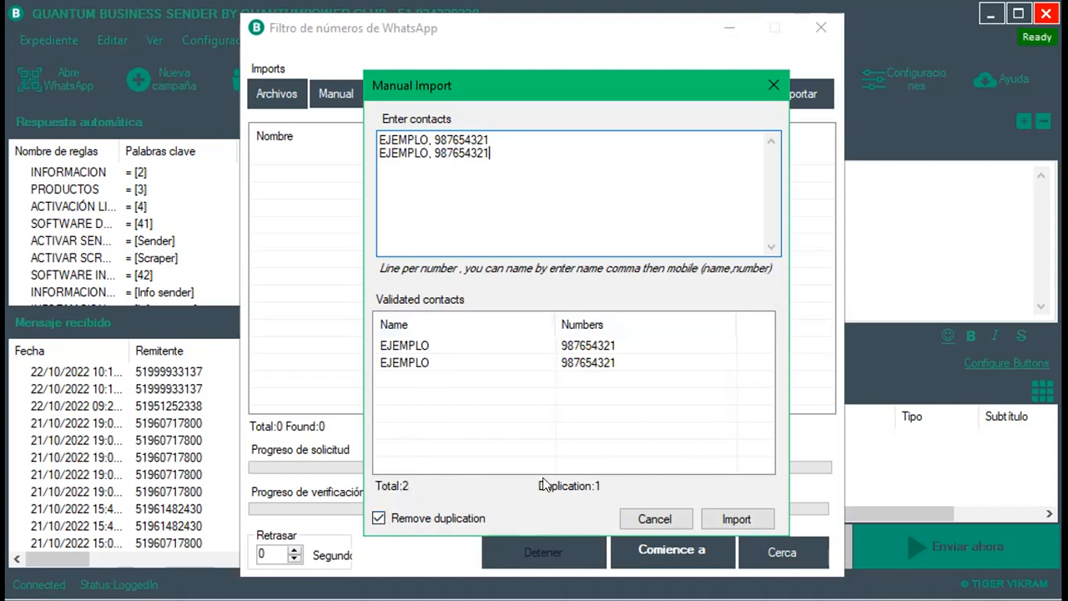
{"action": "left_click", "coordinate": [379, 517]}
Rename the second line's contact to hola, add 'hello, 98765438', and import the contacts.
{"action": "left_click_drag", "start_coordinate": [403, 151], "coordinate": [378, 137]}
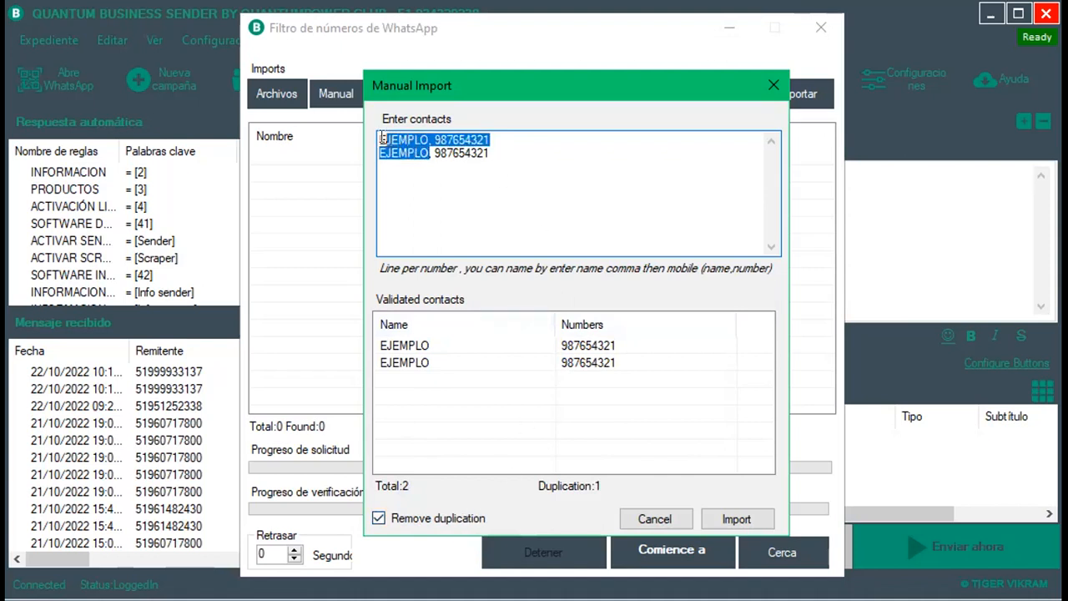
{"action": "left_click", "coordinate": [427, 152]}
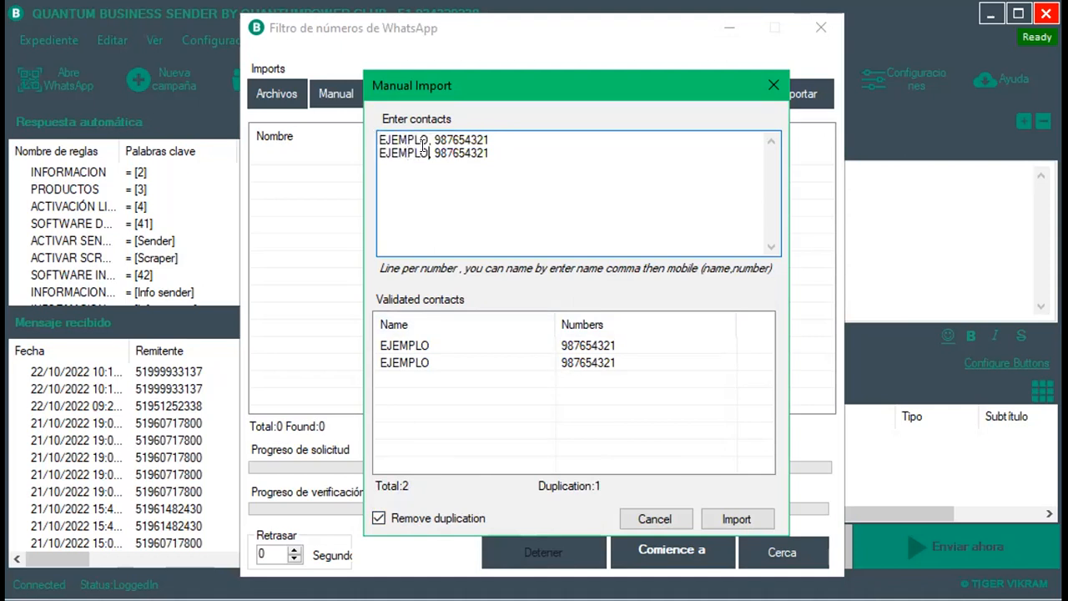
{"action": "key", "text": "BackSpace"}
{"action": "key", "text": "BackSpace"}
{"action": "key", "text": "BackSpace"}
{"action": "key", "text": "BackSpace"}
{"action": "key", "text": "BackSpace"}
{"action": "key", "text": "BackSpace"}
{"action": "key", "text": "BackSpace"}
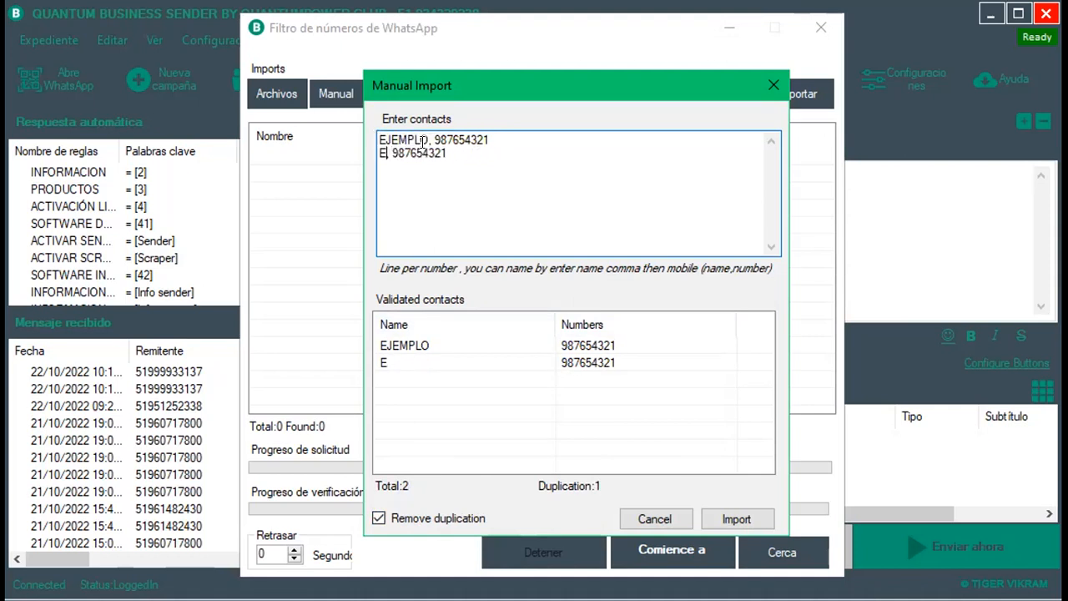
{"action": "type", "text": "hola"}
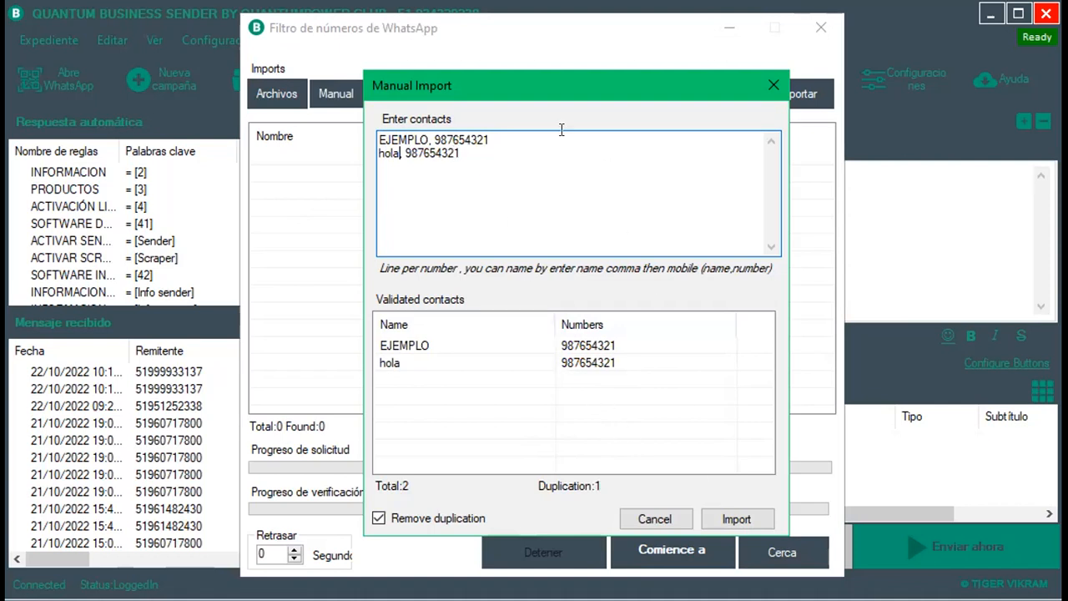
{"action": "key", "text": "End"}
{"action": "key", "text": "Return"}
{"action": "type", "text": "hello, 9876543"}
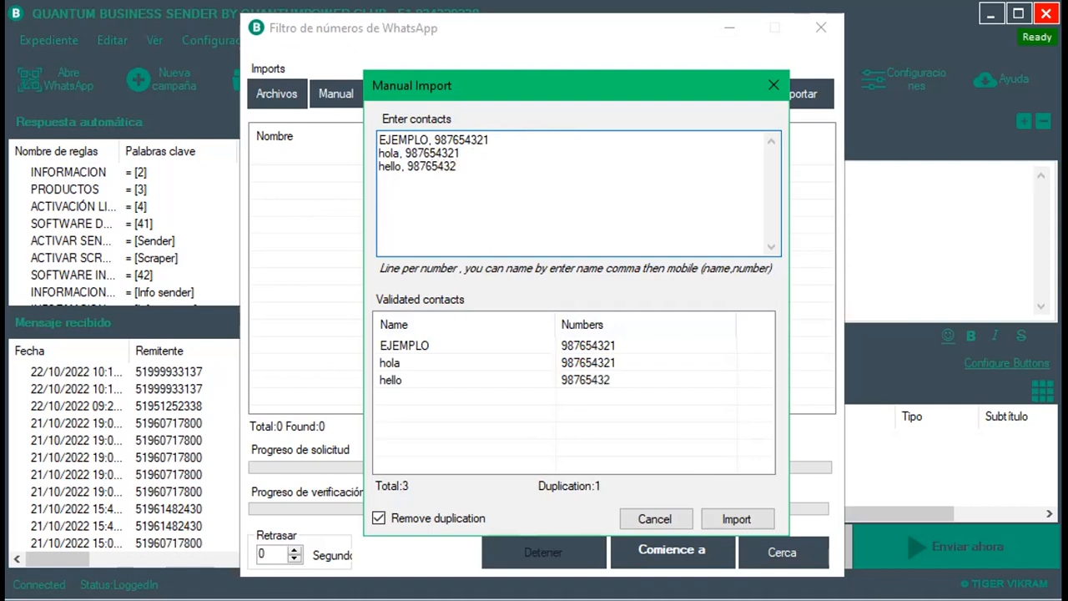
{"action": "type", "text": "8"}
{"action": "left_click", "coordinate": [730, 517]}
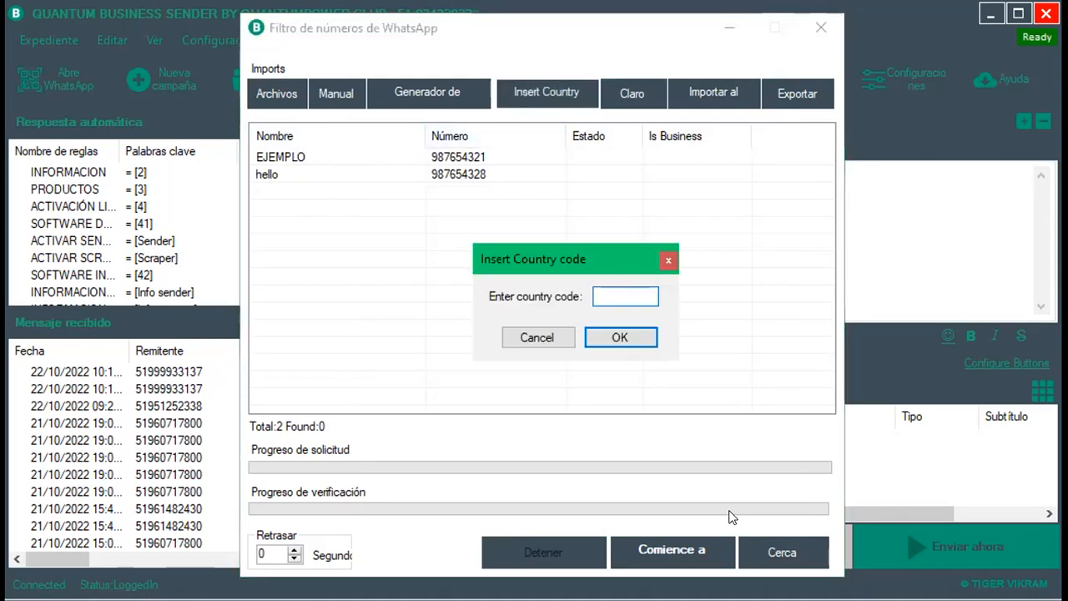
Prefix both numbers with country code 51 and run the WhatsApp verification.
{"action": "type", "text": "51"}
{"action": "left_click", "coordinate": [620, 337]}
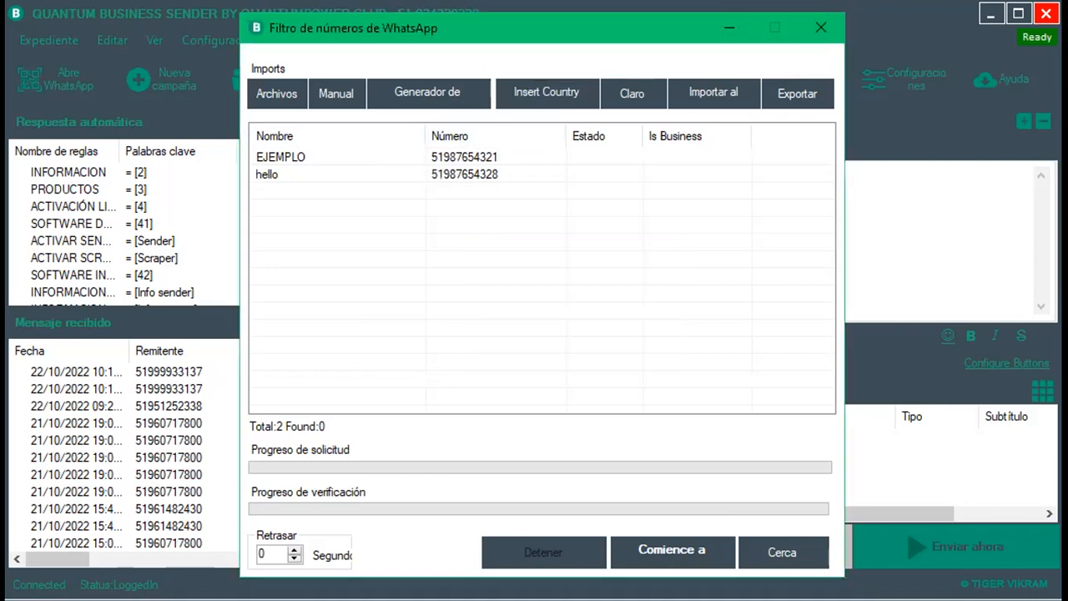
{"action": "left_click", "coordinate": [672, 551]}
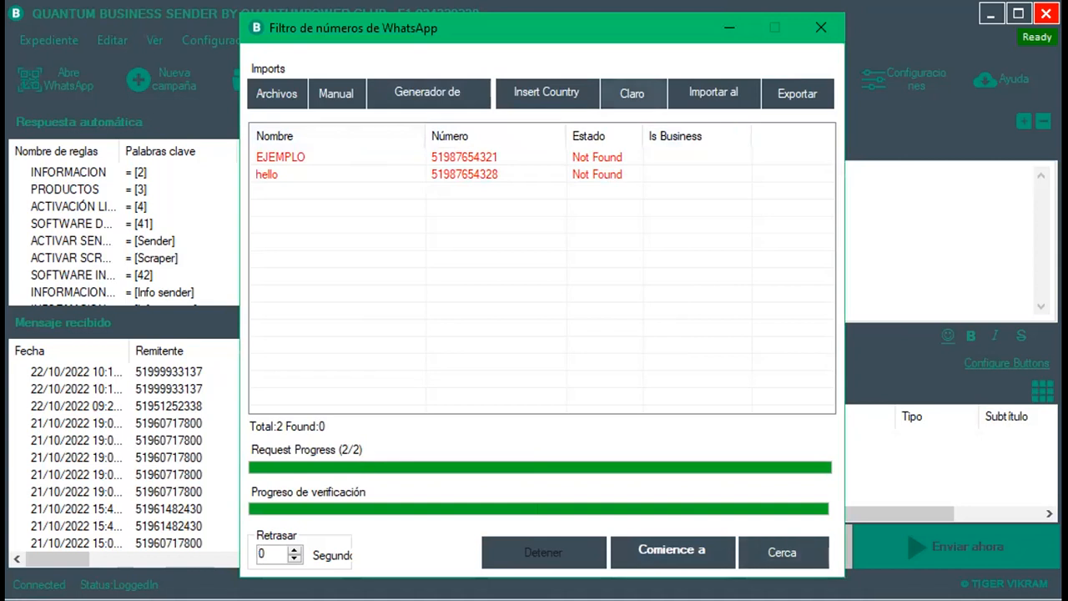
{"action": "left_click", "coordinate": [631, 94]}
Clear the list and load the BASE DE DATOS file for import with Remove duplications on.
{"action": "left_click", "coordinate": [588, 388]}
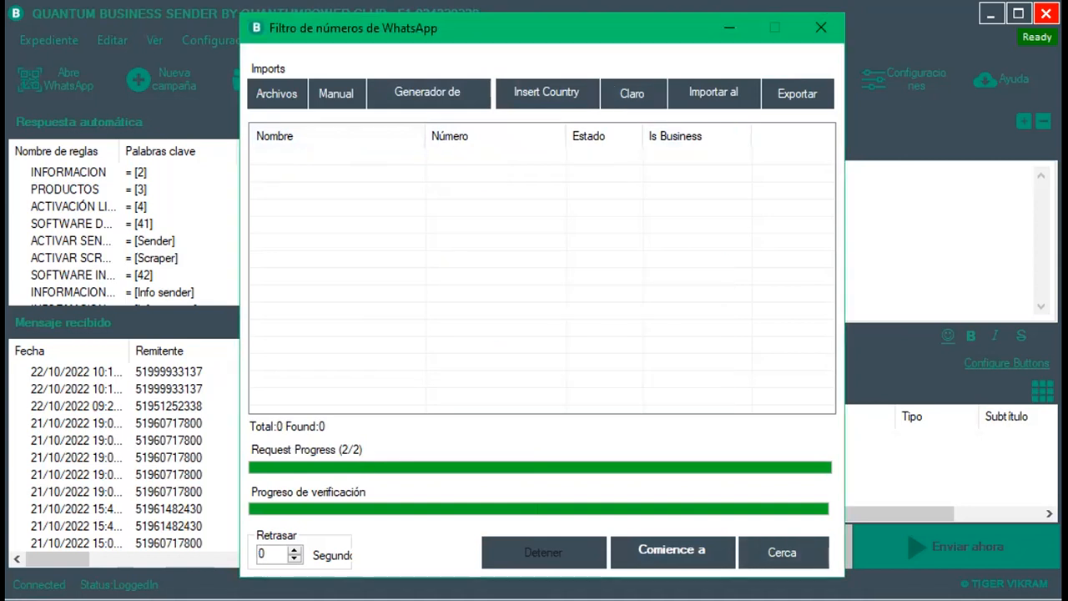
{"action": "left_click", "coordinate": [336, 94]}
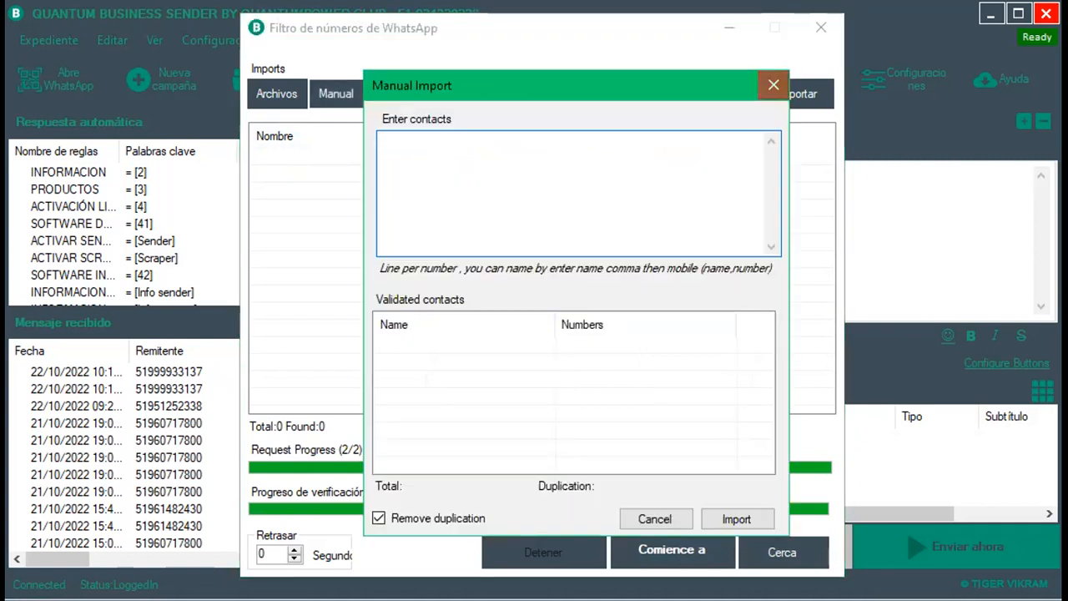
{"action": "left_click", "coordinate": [774, 84]}
{"action": "left_click", "coordinate": [276, 93]}
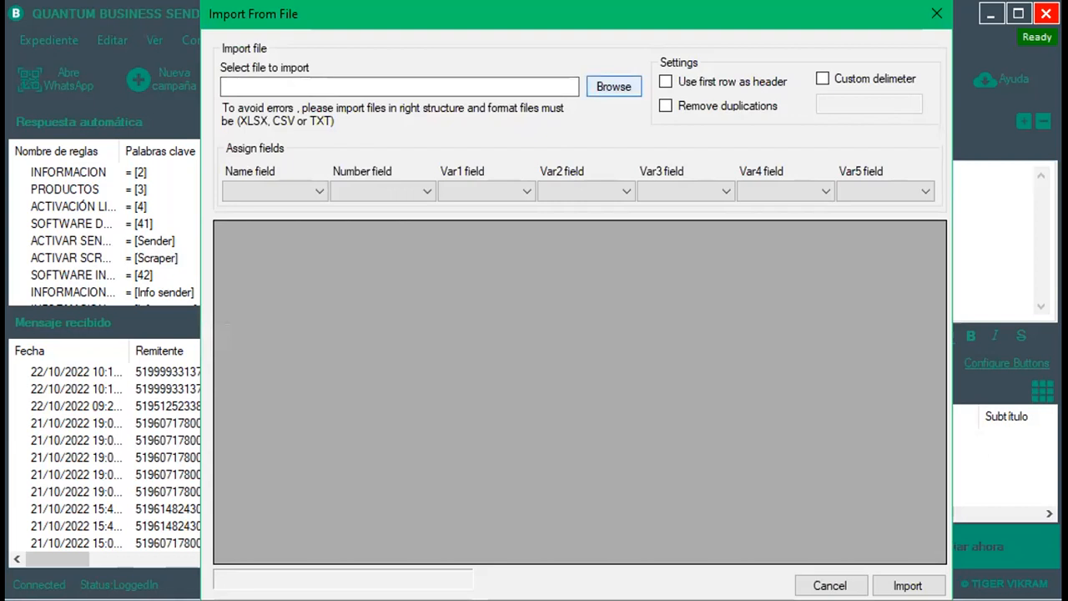
{"action": "left_click", "coordinate": [614, 85]}
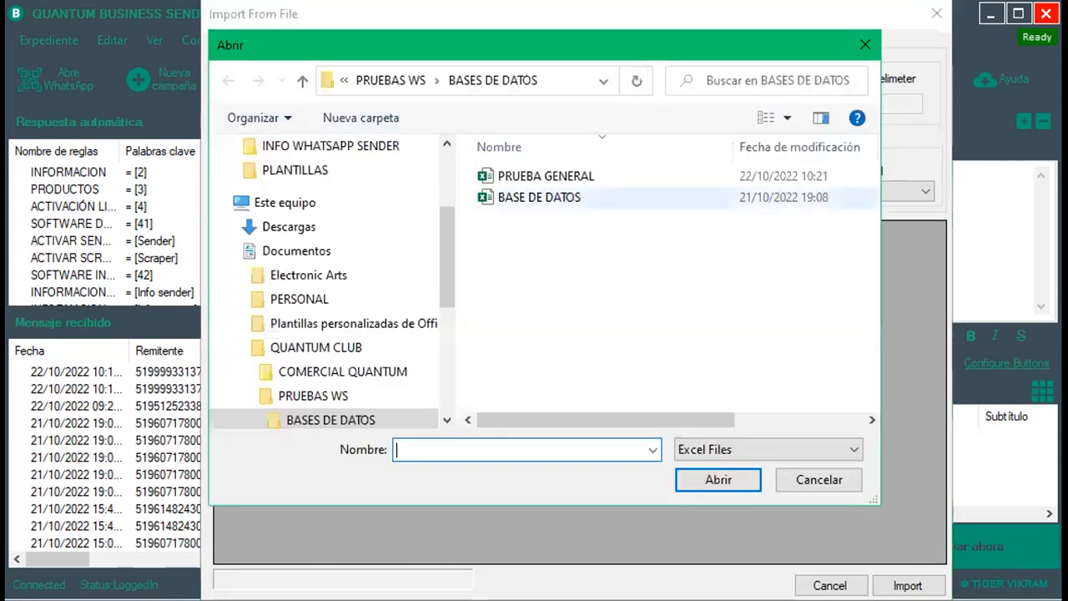
{"action": "left_click", "coordinate": [539, 197]}
{"action": "left_click", "coordinate": [719, 480]}
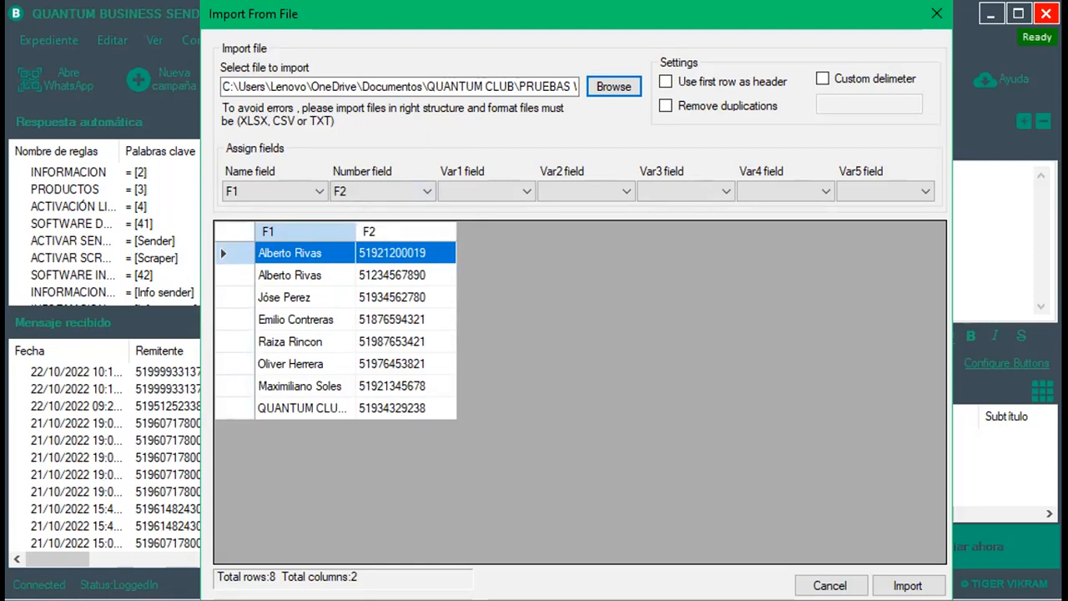
{"action": "left_click", "coordinate": [665, 105]}
Review the imported names and numbers, then import all eight contacts into the filter list.
{"action": "left_click", "coordinate": [290, 253]}
{"action": "double_click", "coordinate": [290, 275]}
{"action": "left_click", "coordinate": [291, 253]}
{"action": "left_click", "coordinate": [392, 253]}
{"action": "left_click", "coordinate": [392, 276]}
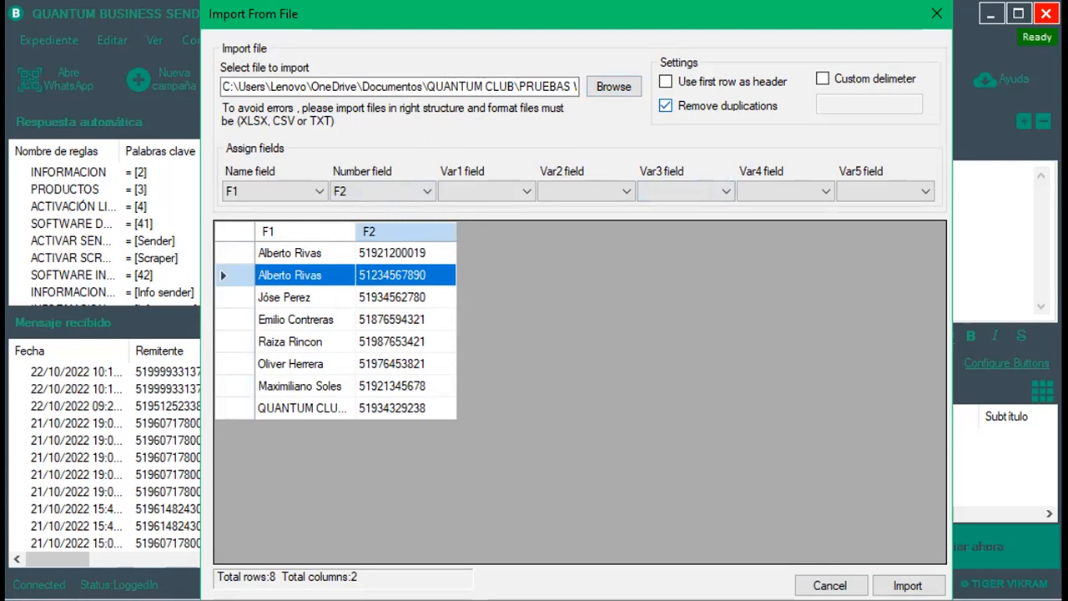
{"action": "left_click", "coordinate": [392, 253]}
{"action": "double_click", "coordinate": [392, 297]}
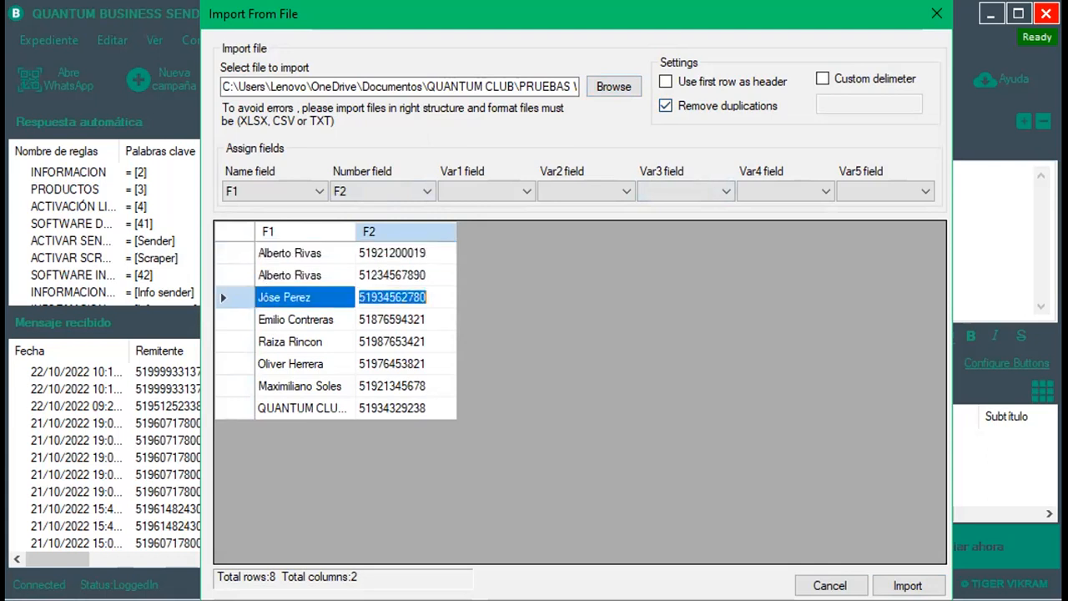
{"action": "double_click", "coordinate": [392, 319]}
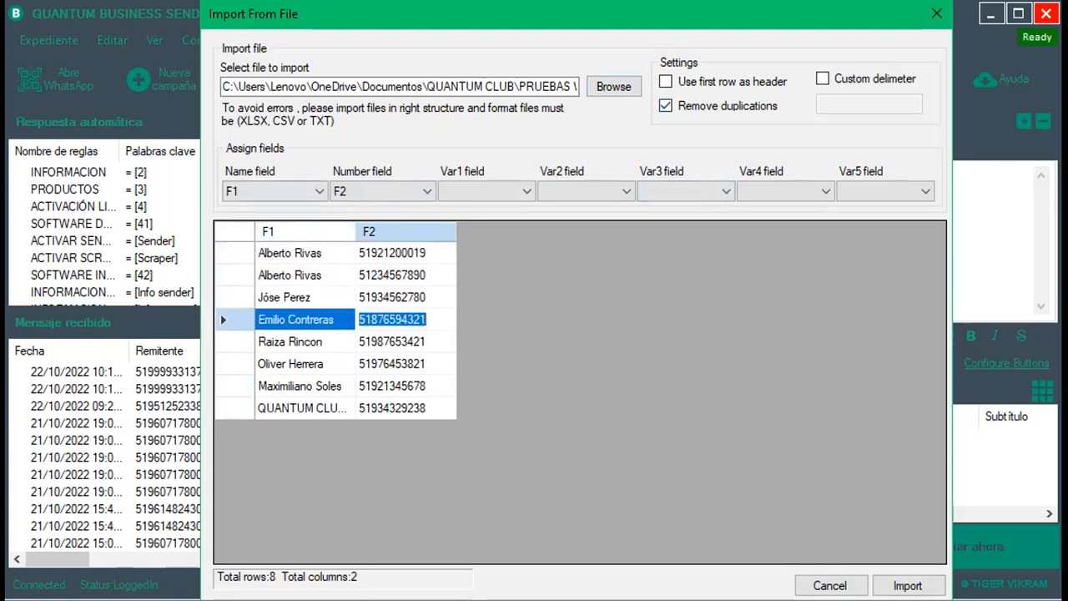
{"action": "left_click", "coordinate": [908, 585]}
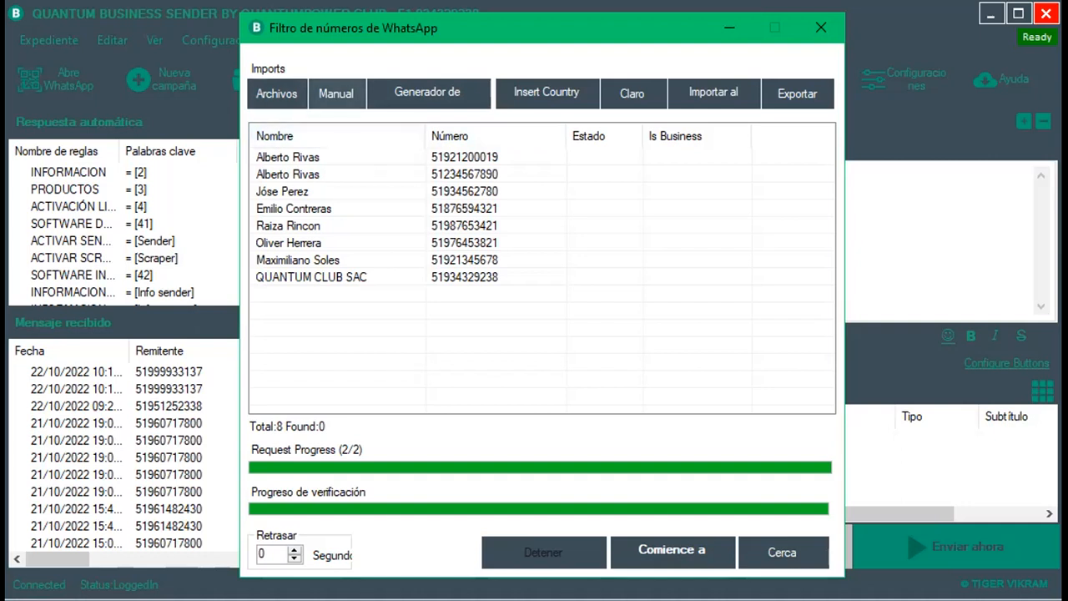
{"action": "left_click", "coordinate": [336, 92]}
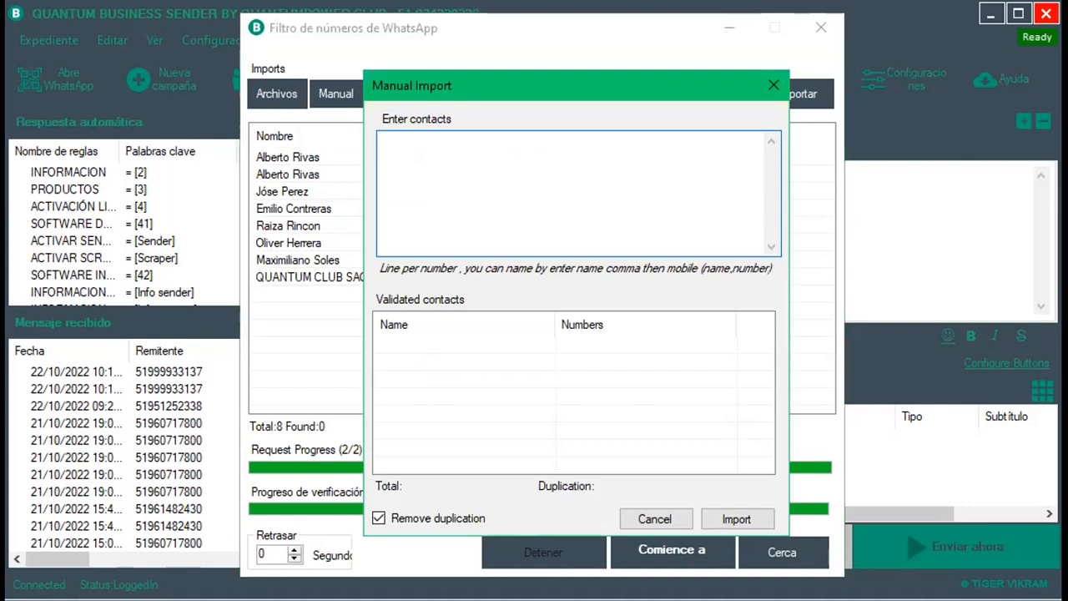
Add manual contact hola with number 987654321 as the ninth entry.
{"action": "type", "text": "hola., "}
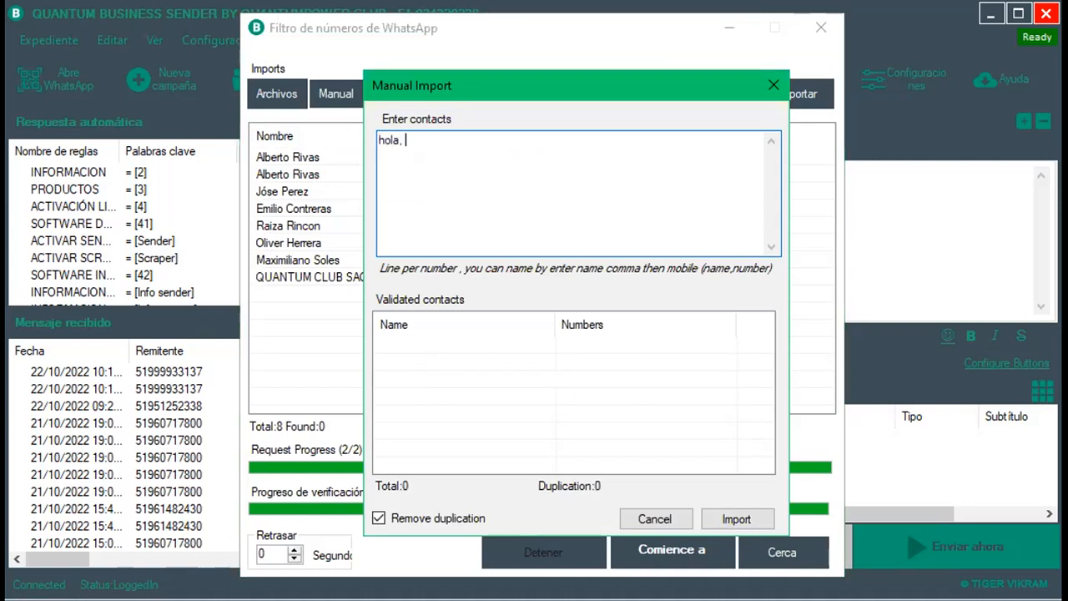
{"action": "type", "text": "987654321"}
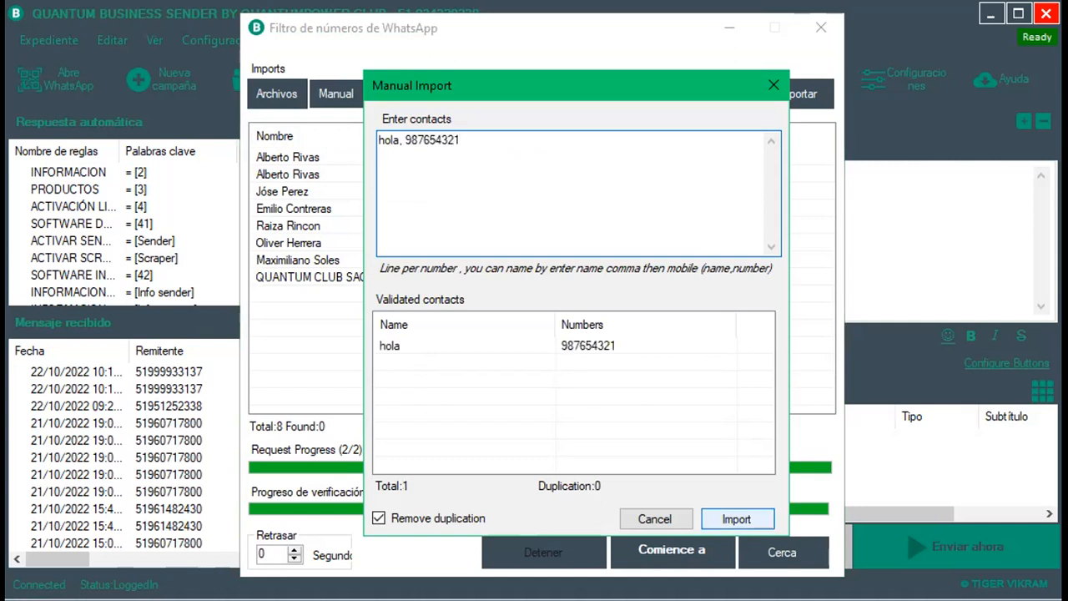
{"action": "left_click", "coordinate": [736, 518]}
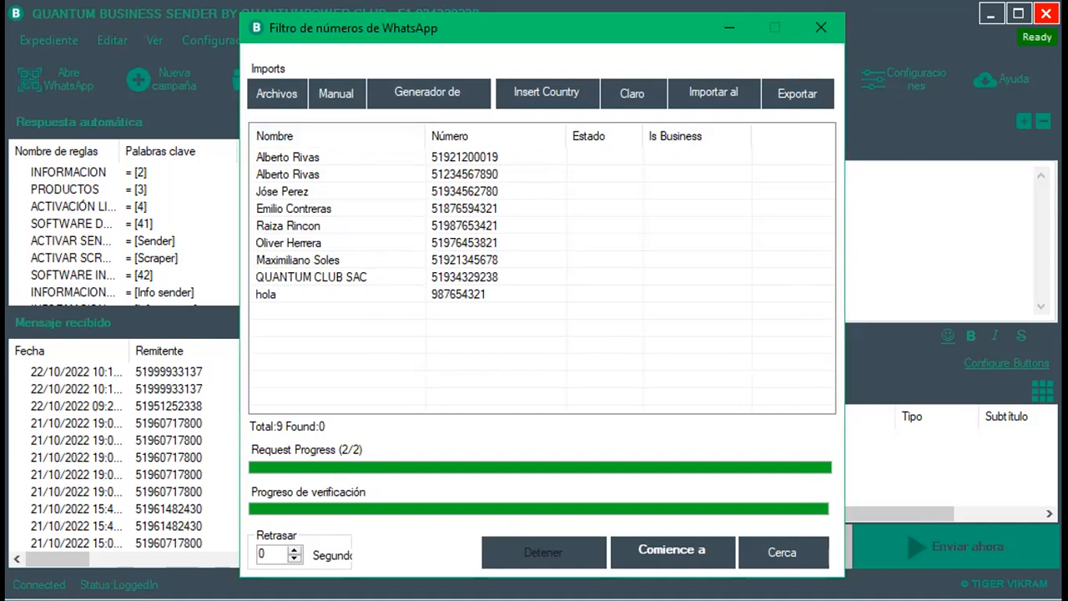
{"action": "left_click", "coordinate": [546, 93]}
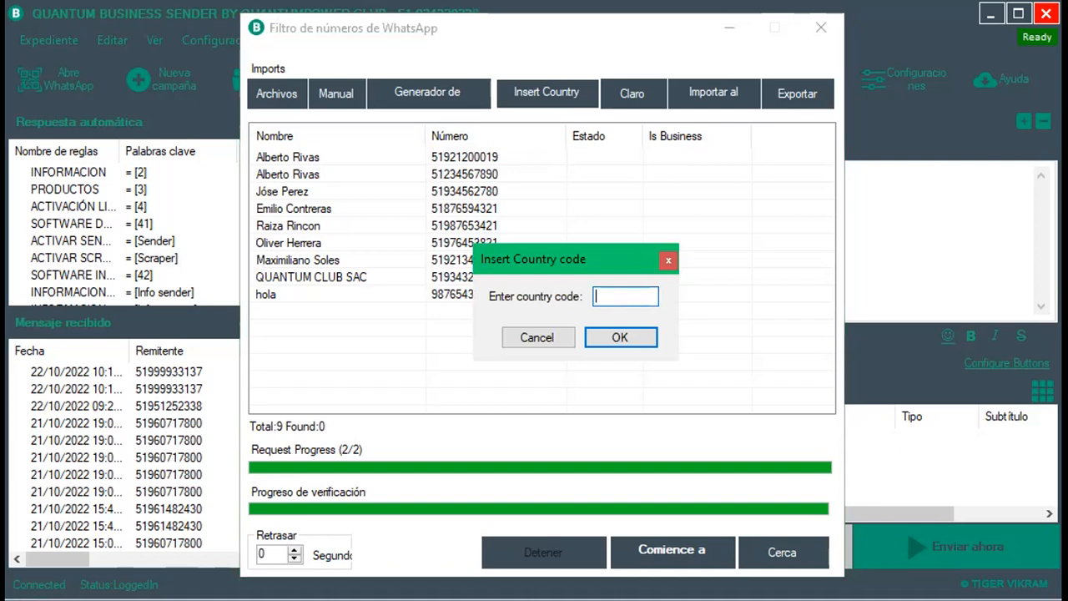
Prefix all nine numbers with 51 and verify them; every contact shows Not Found.
{"action": "type", "text": "51"}
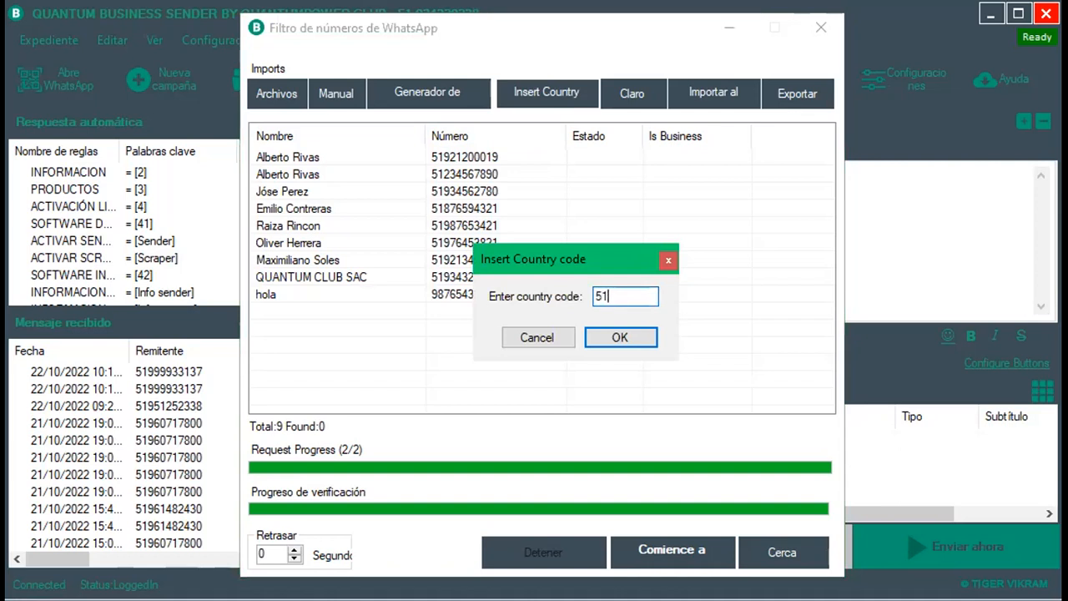
{"action": "left_click", "coordinate": [620, 337]}
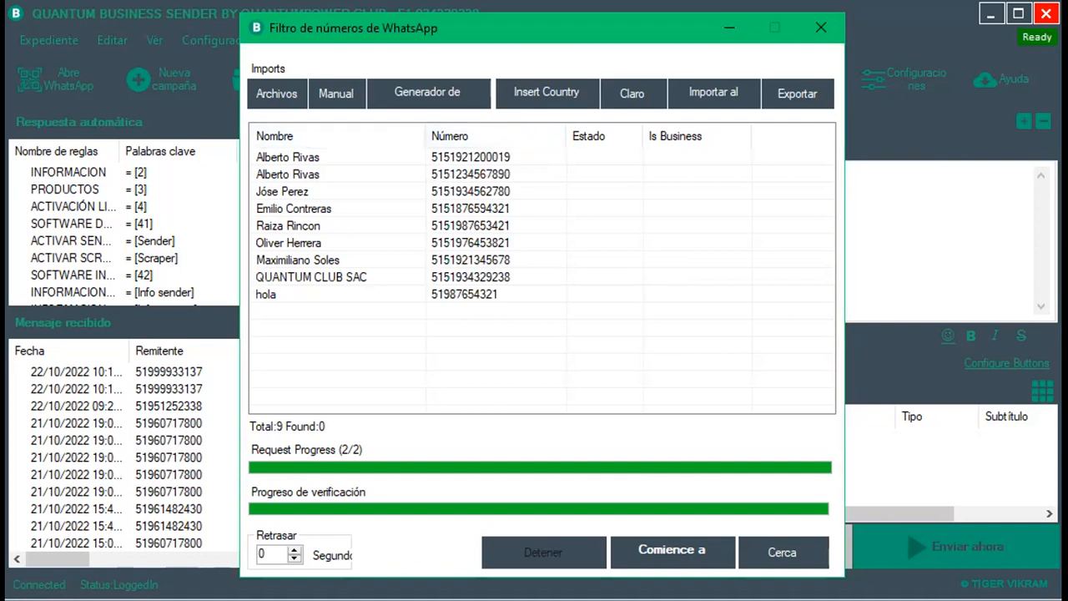
{"action": "left_click", "coordinate": [672, 549]}
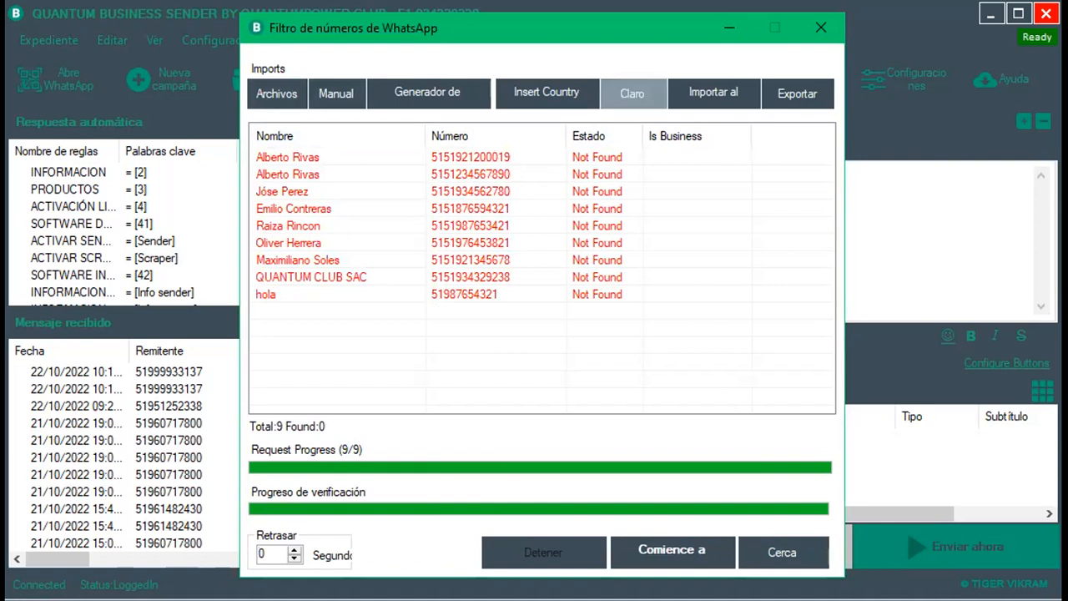
Clear the list, reimport the BASE DE DATOS contacts, and verify them: 5 found, 3 Not Found.
{"action": "left_click", "coordinate": [631, 93]}
{"action": "left_click", "coordinate": [589, 386]}
{"action": "left_click", "coordinate": [276, 94]}
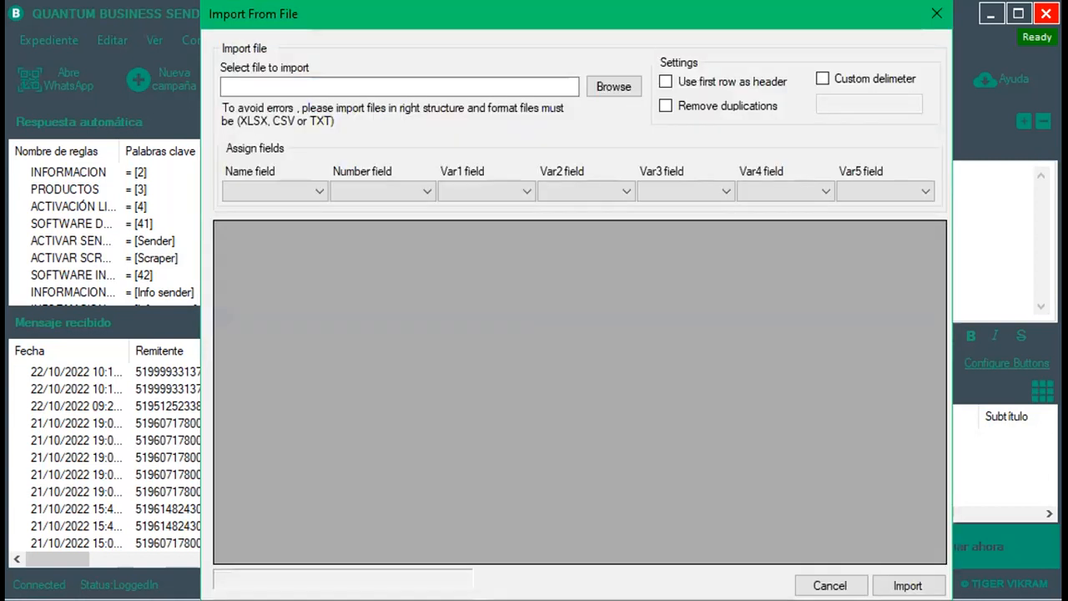
{"action": "left_click", "coordinate": [614, 86]}
{"action": "left_click", "coordinate": [539, 197]}
{"action": "key", "text": "Return"}
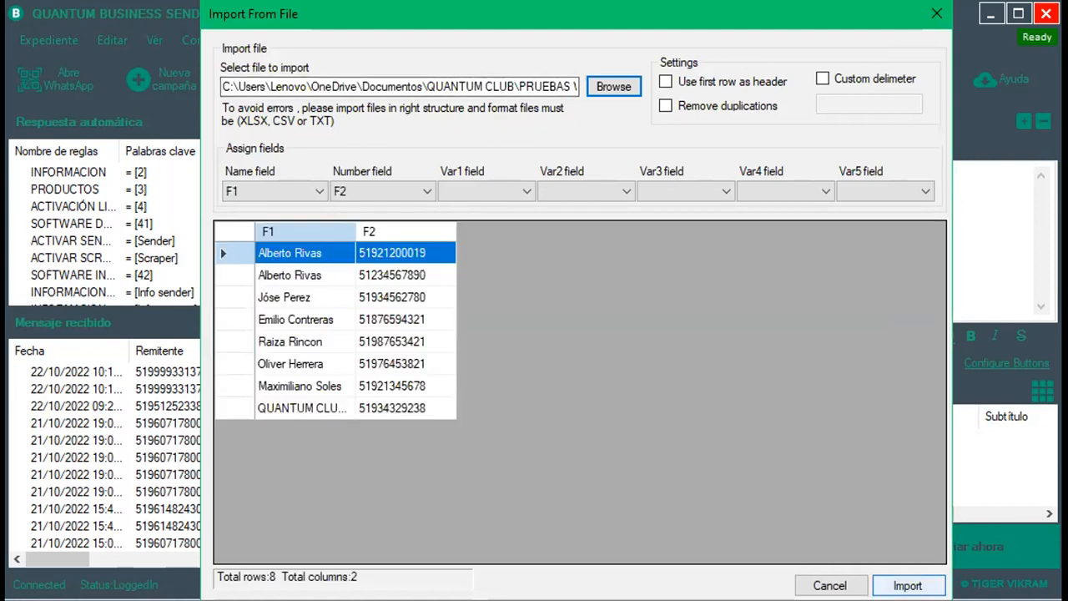
{"action": "left_click", "coordinate": [908, 585]}
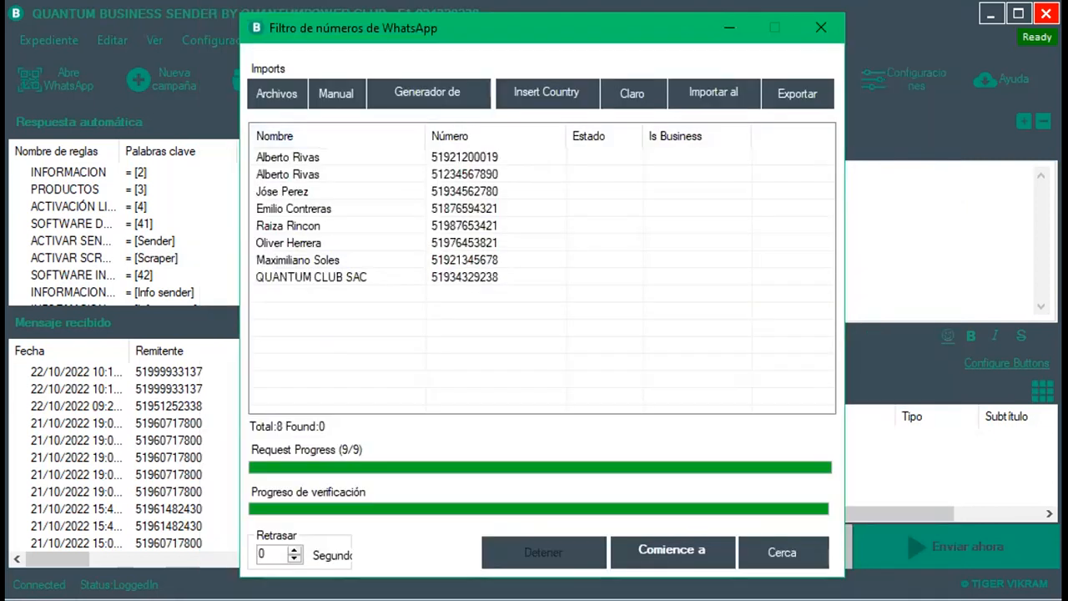
{"action": "left_click", "coordinate": [672, 550]}
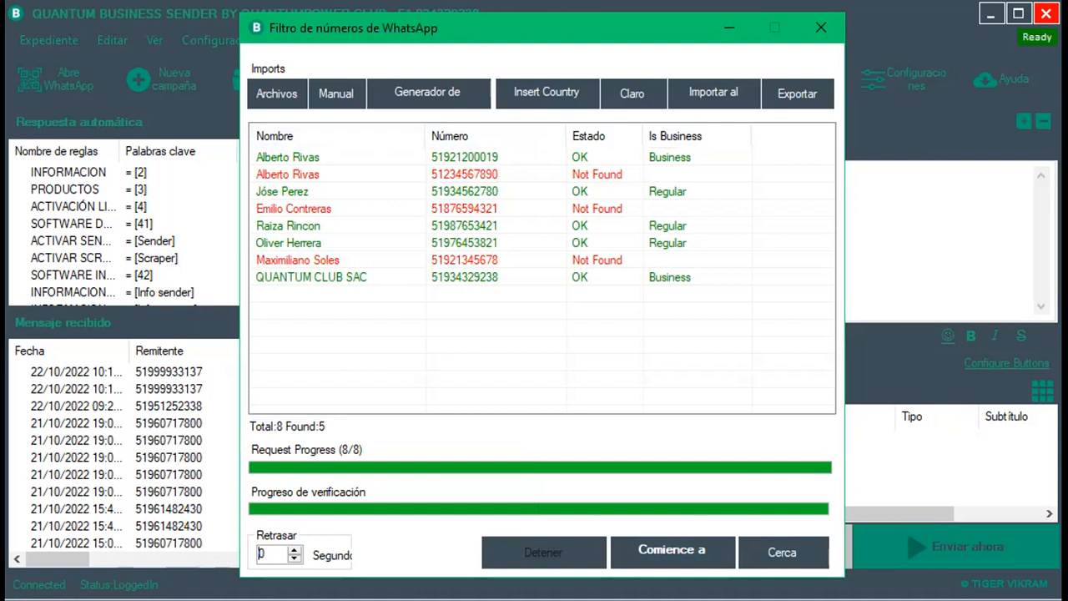
Send the five WhatsApp-active numbers to the main sending list and review them.
{"action": "left_click", "coordinate": [502, 277]}
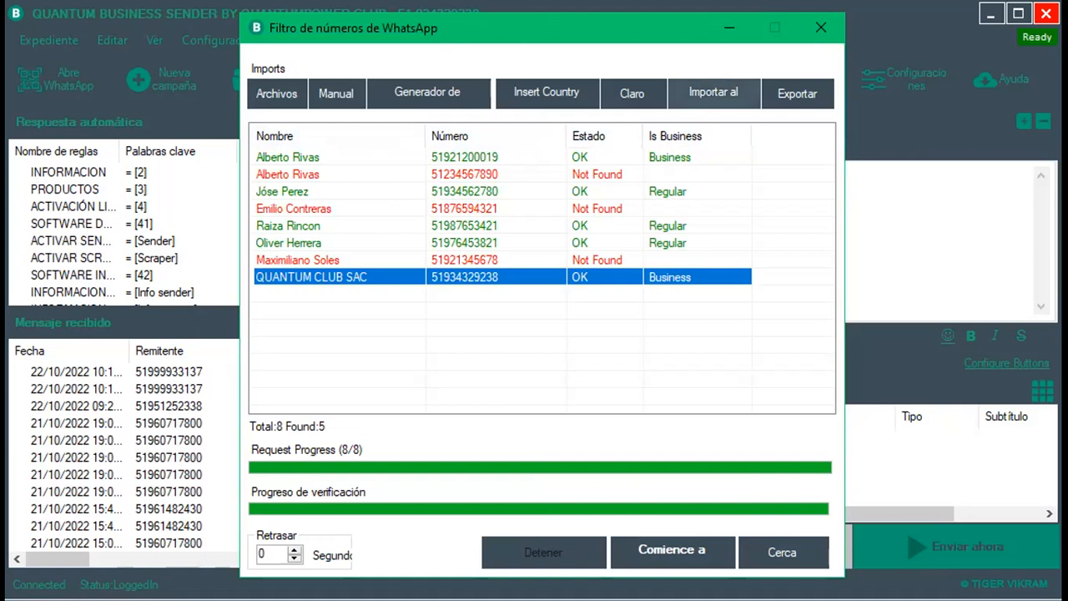
{"action": "left_click", "coordinate": [714, 93]}
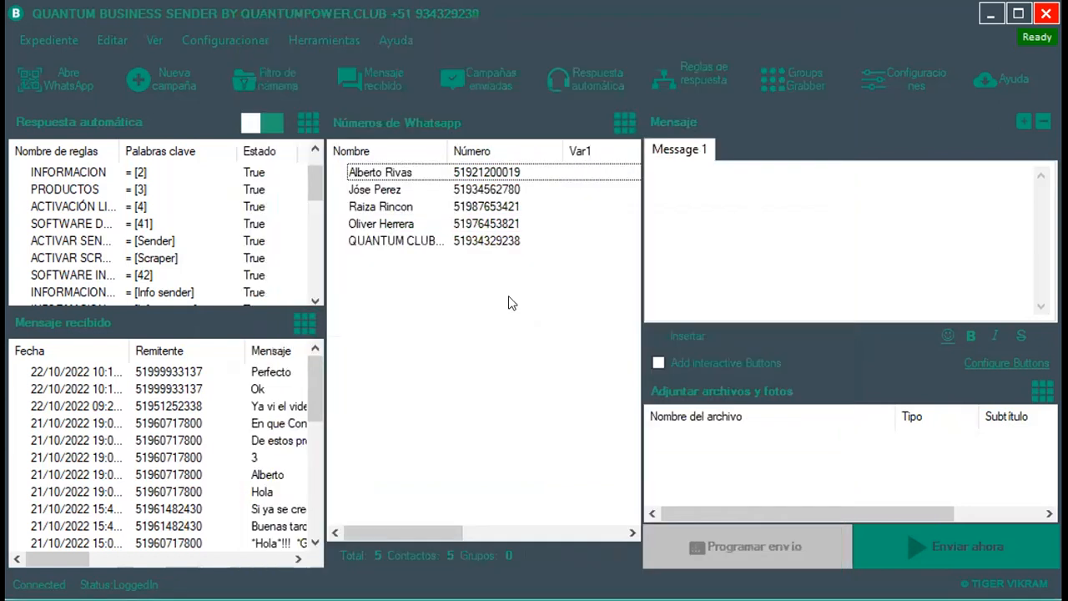
{"action": "left_click", "coordinate": [538, 190]}
{"action": "left_click", "coordinate": [425, 171]}
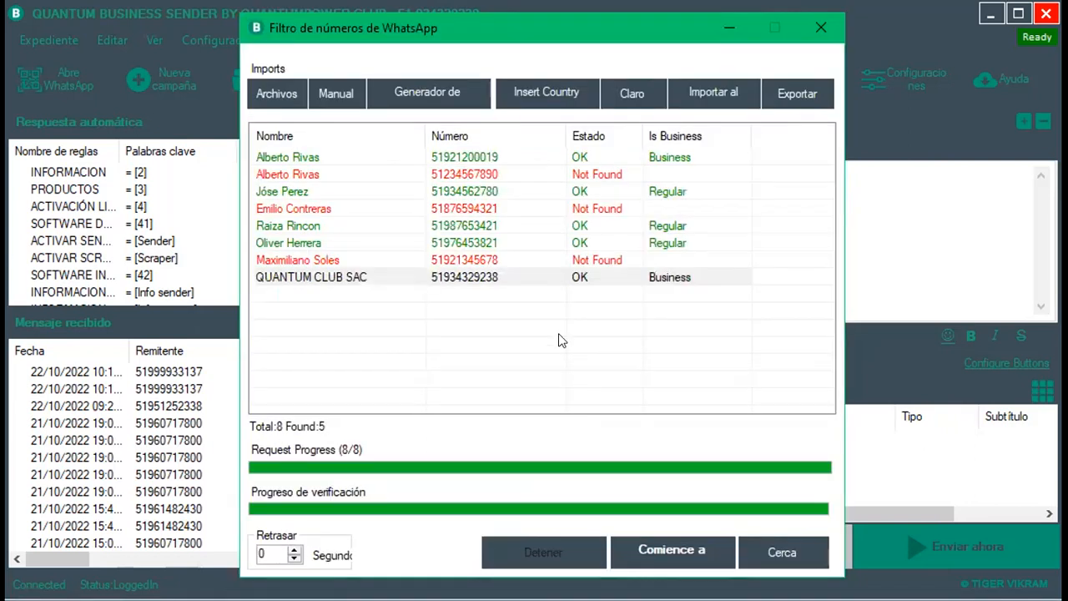
Export the verified numbers, overwriting the existing WhatsApp_Numbers text file.
{"action": "left_click", "coordinate": [791, 96]}
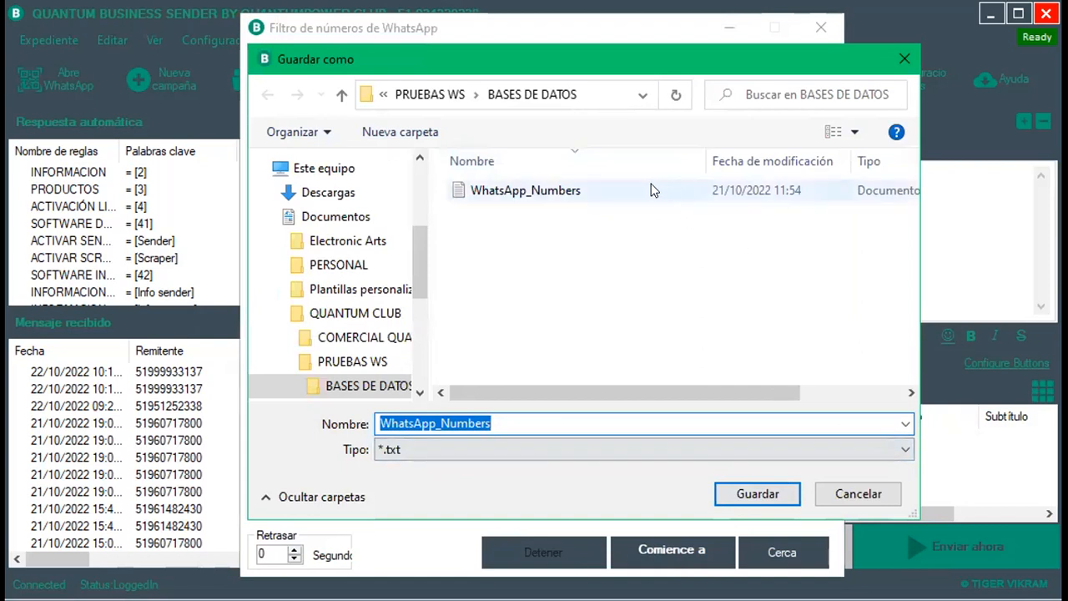
{"action": "left_click", "coordinate": [536, 193]}
{"action": "left_click", "coordinate": [761, 500]}
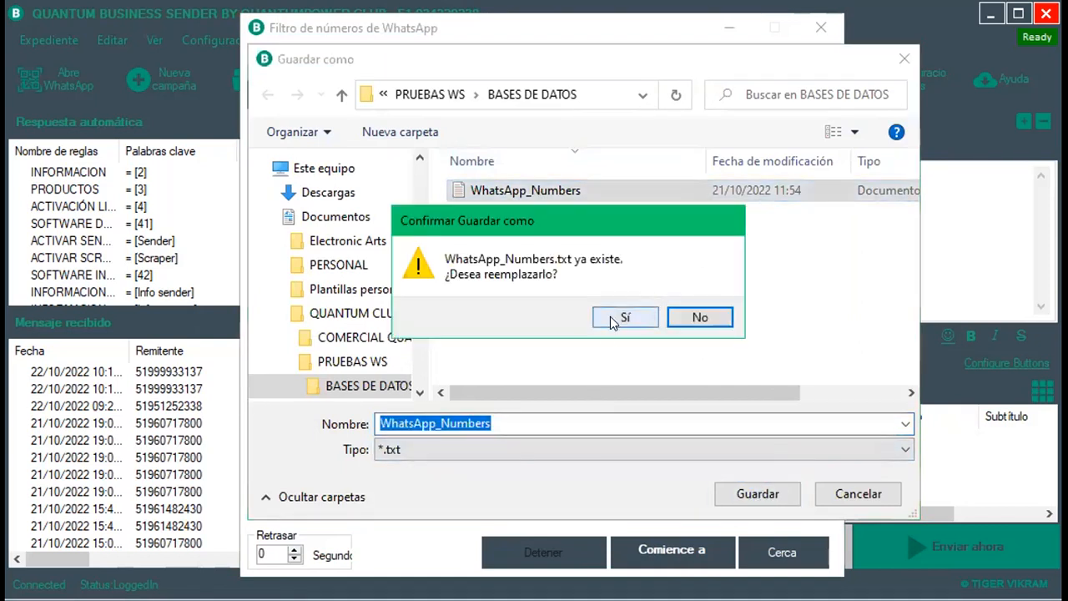
{"action": "left_click", "coordinate": [611, 320]}
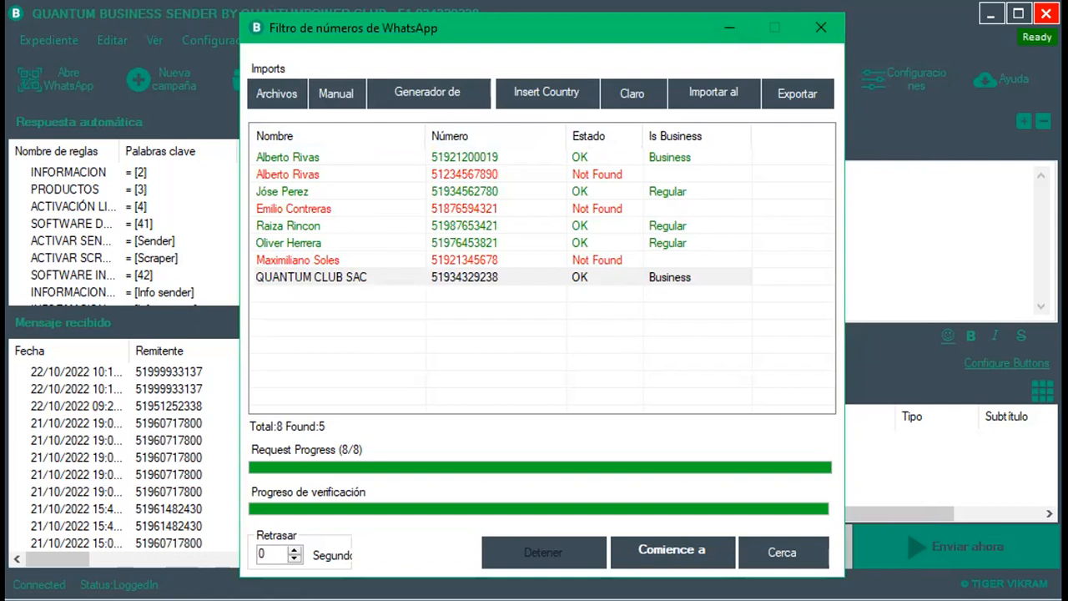
{"action": "left_click", "coordinate": [797, 94]}
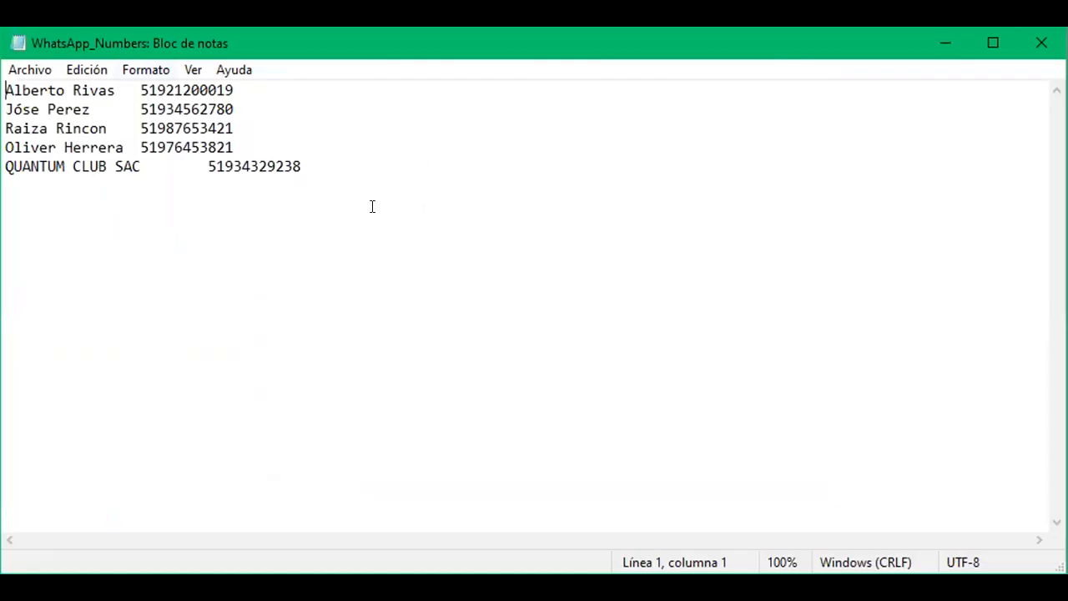
Select the five contact lines in the WhatsApp_Numbers file, copy them, and go to Excel.
{"action": "left_click", "coordinate": [302, 164]}
{"action": "left_click_drag", "start_coordinate": [302, 165], "coordinate": [9, 79]}
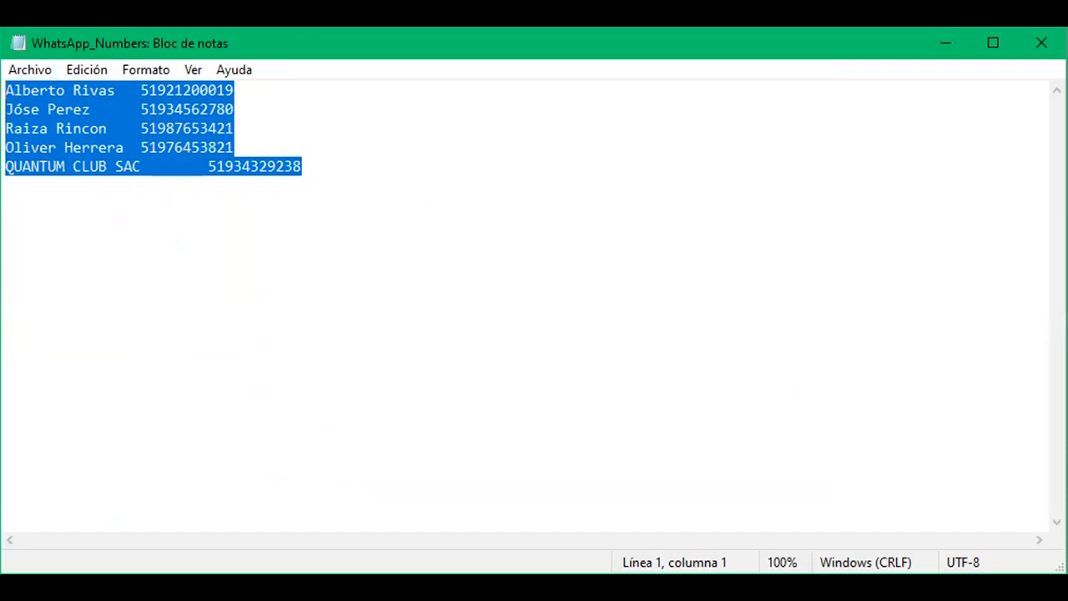
{"action": "key", "text": "alt+Tab"}
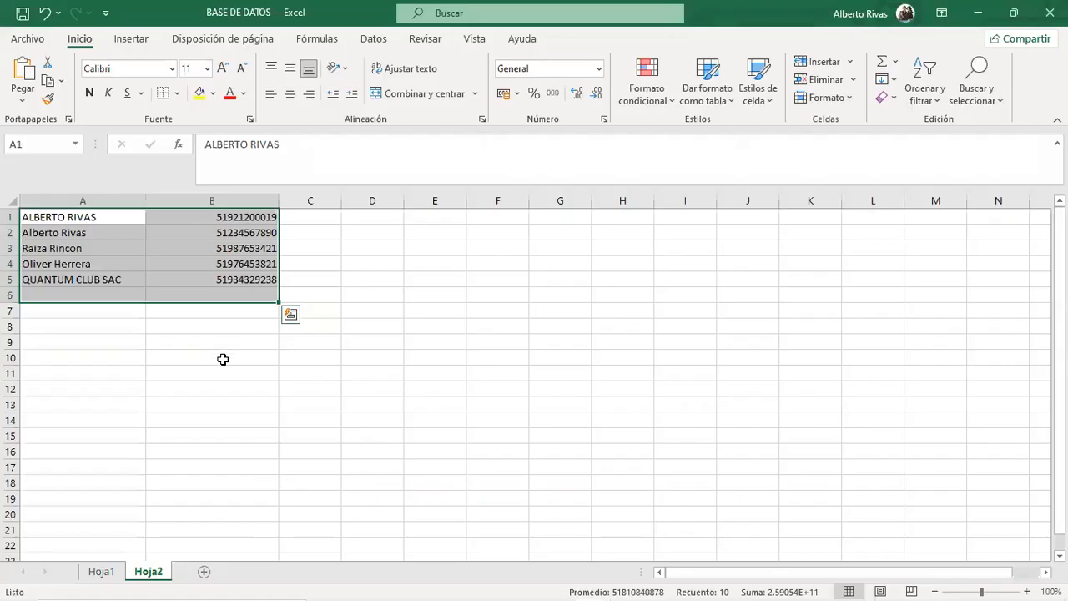
{"action": "left_click", "coordinate": [222, 357]}
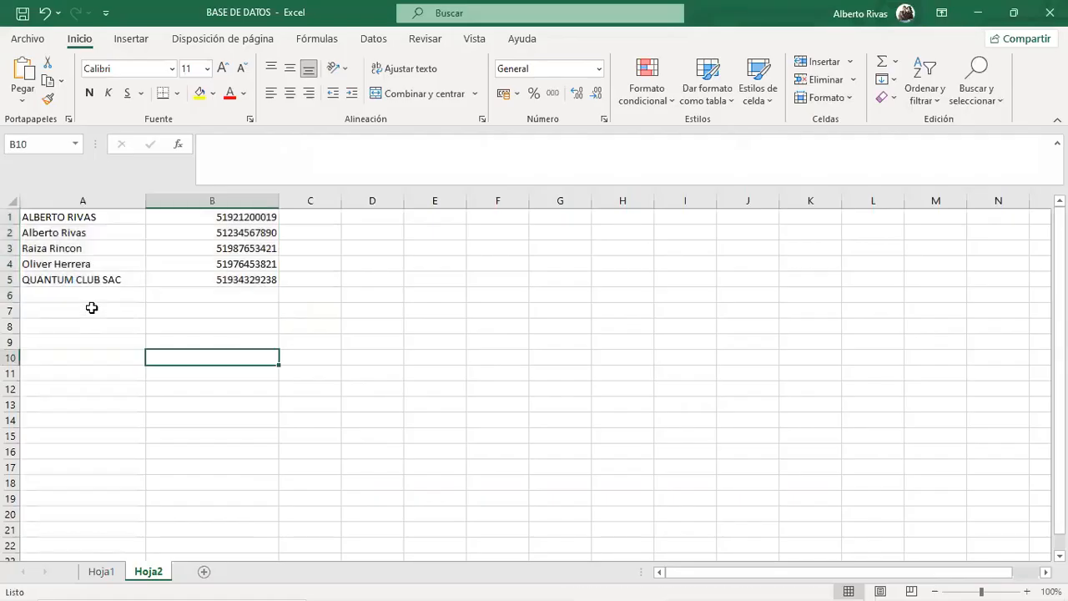
Paste the contacts into a new sheet Hoja3 and autofit columns A and B.
{"action": "left_click", "coordinate": [204, 571]}
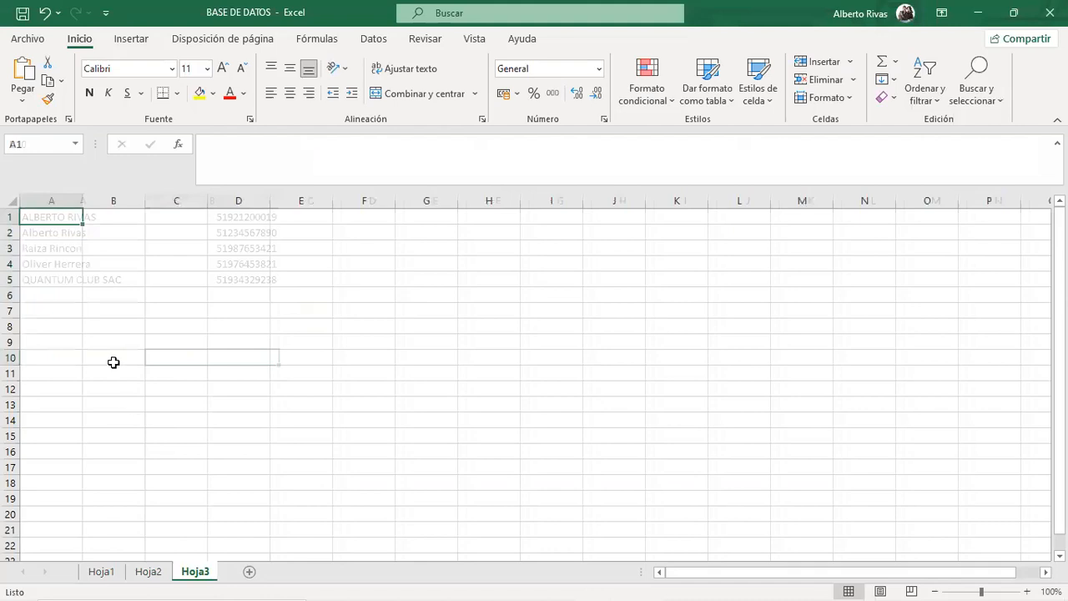
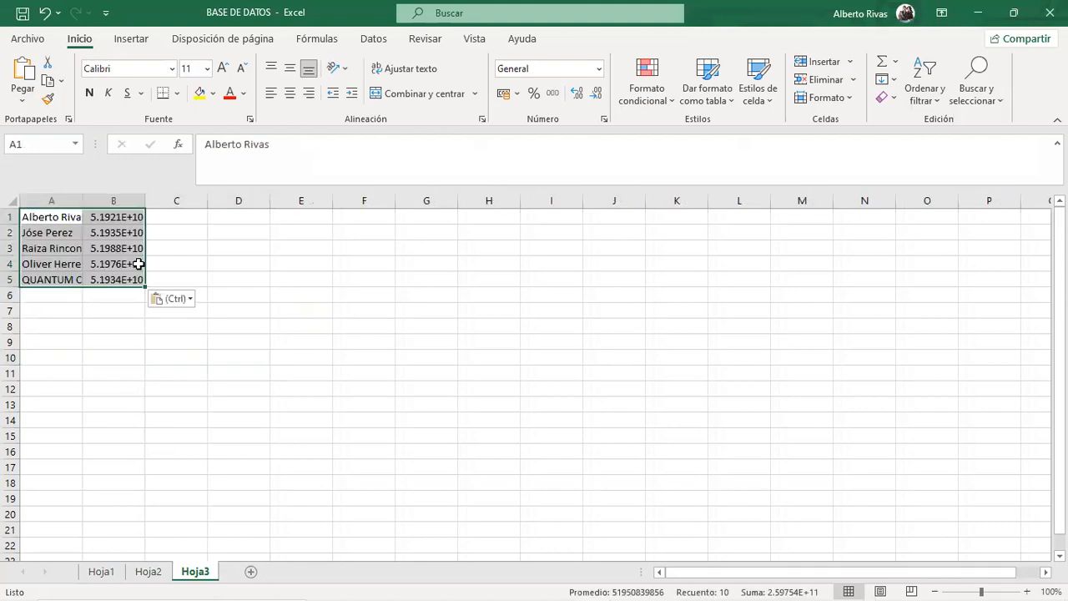
{"action": "left_click", "coordinate": [187, 248]}
{"action": "left_click_drag", "start_coordinate": [48, 216], "coordinate": [119, 280]}
{"action": "double_click", "coordinate": [81, 203]}
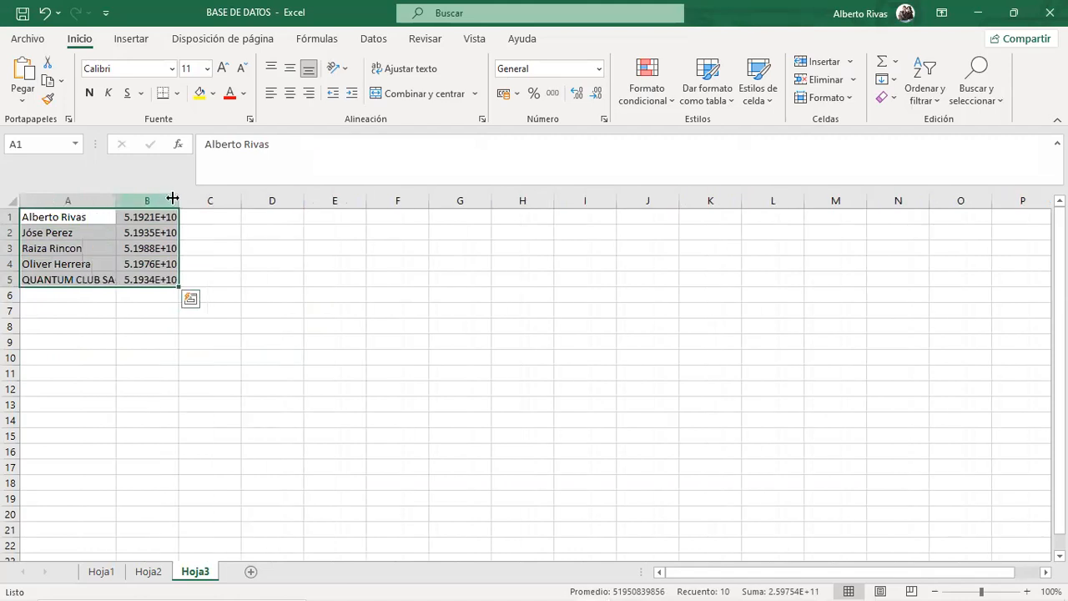
{"action": "double_click", "coordinate": [179, 201]}
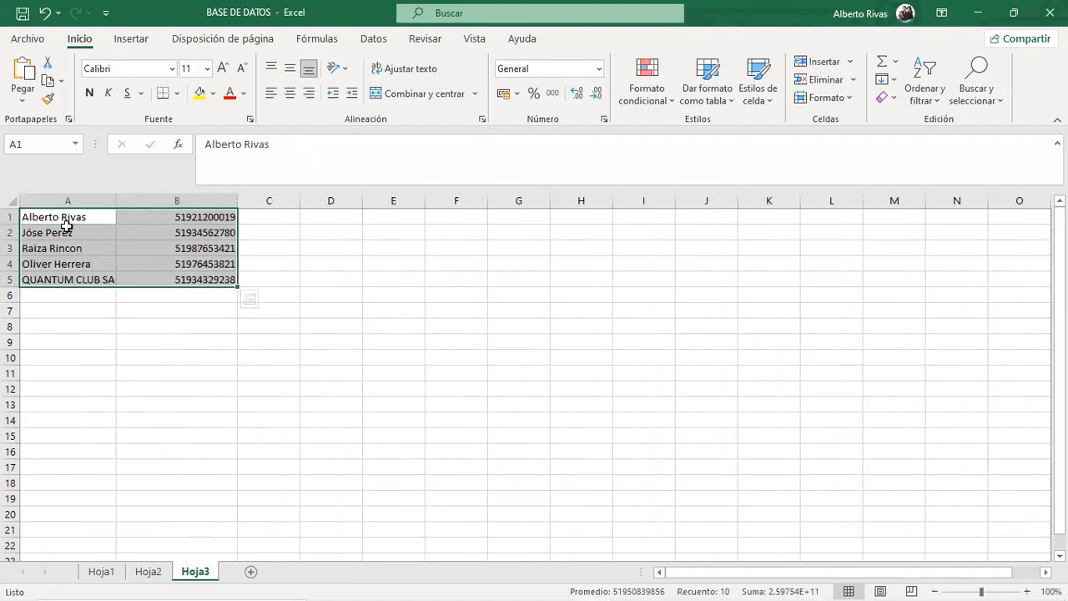
{"action": "left_click", "coordinate": [210, 320]}
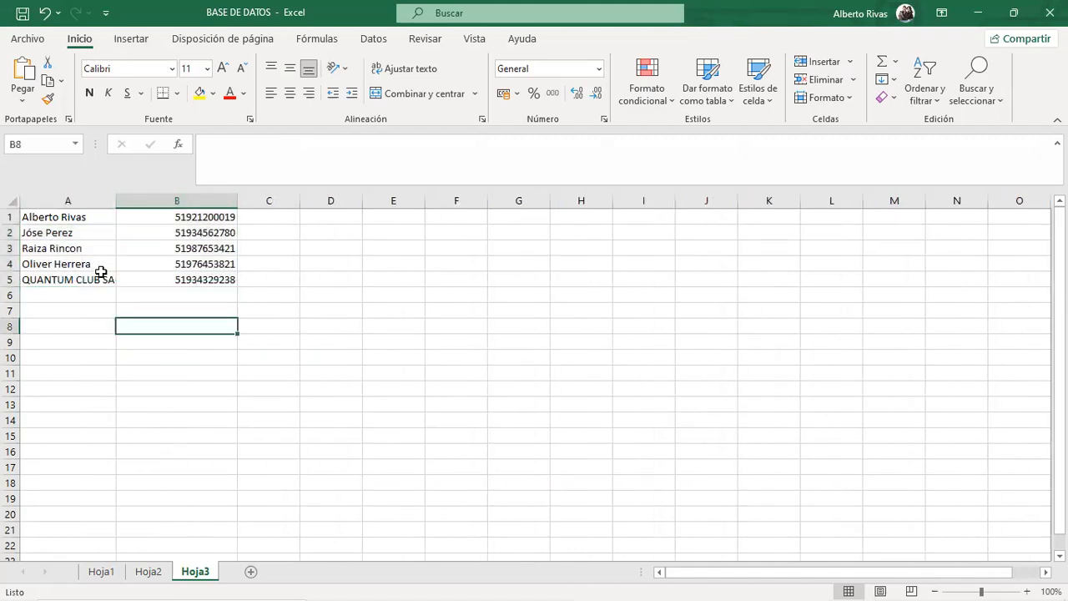
Compare the five pasted Hoja3 contacts against the eight original contacts on Hoja1.
{"action": "left_click", "coordinate": [149, 572]}
{"action": "left_click", "coordinate": [101, 571]}
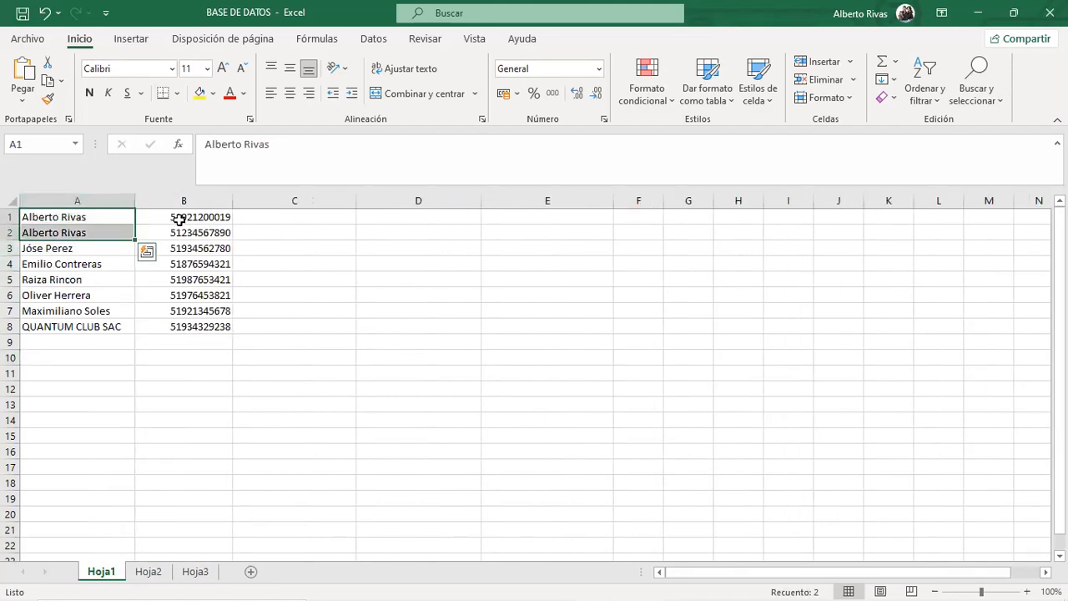
{"action": "left_click", "coordinate": [198, 572]}
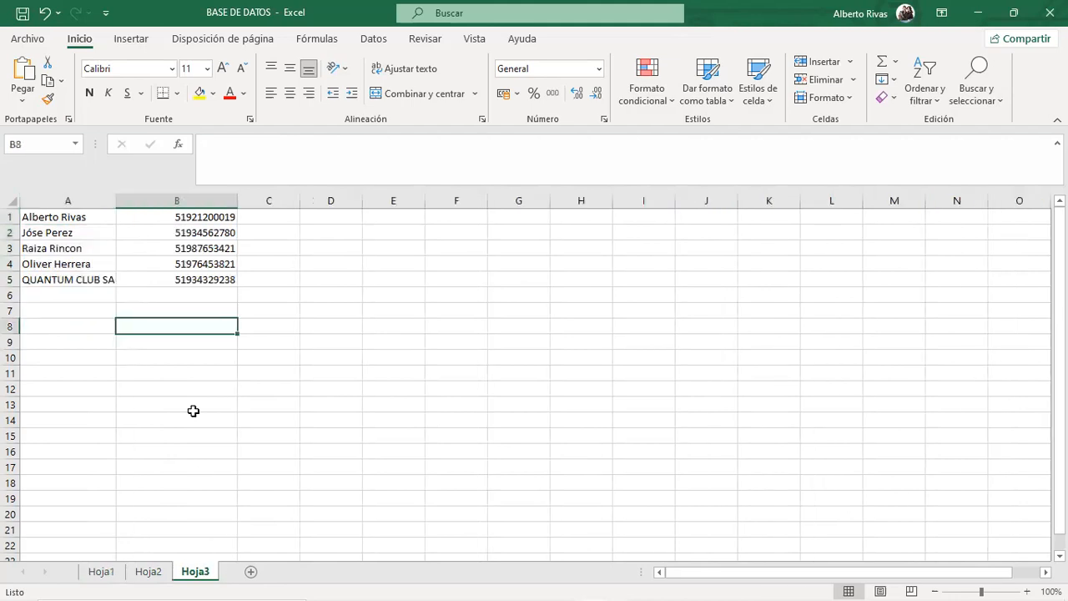
{"action": "left_click_drag", "start_coordinate": [79, 216], "coordinate": [210, 288]}
{"action": "left_click", "coordinate": [240, 417]}
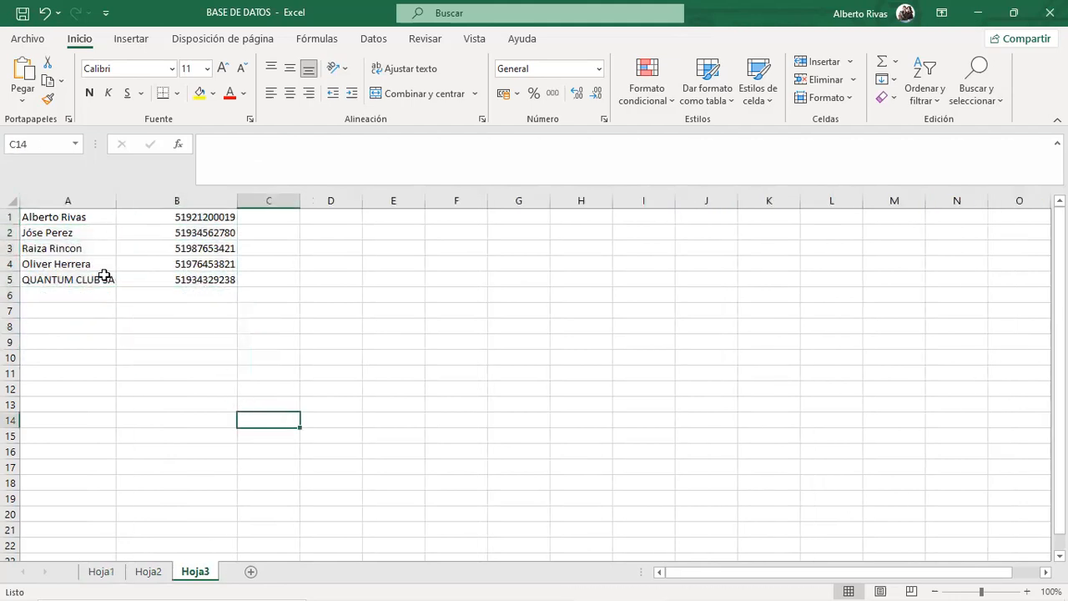
{"action": "left_click", "coordinate": [101, 572]}
{"action": "left_click_drag", "start_coordinate": [79, 219], "coordinate": [209, 330]}
{"action": "left_click", "coordinate": [193, 436]}
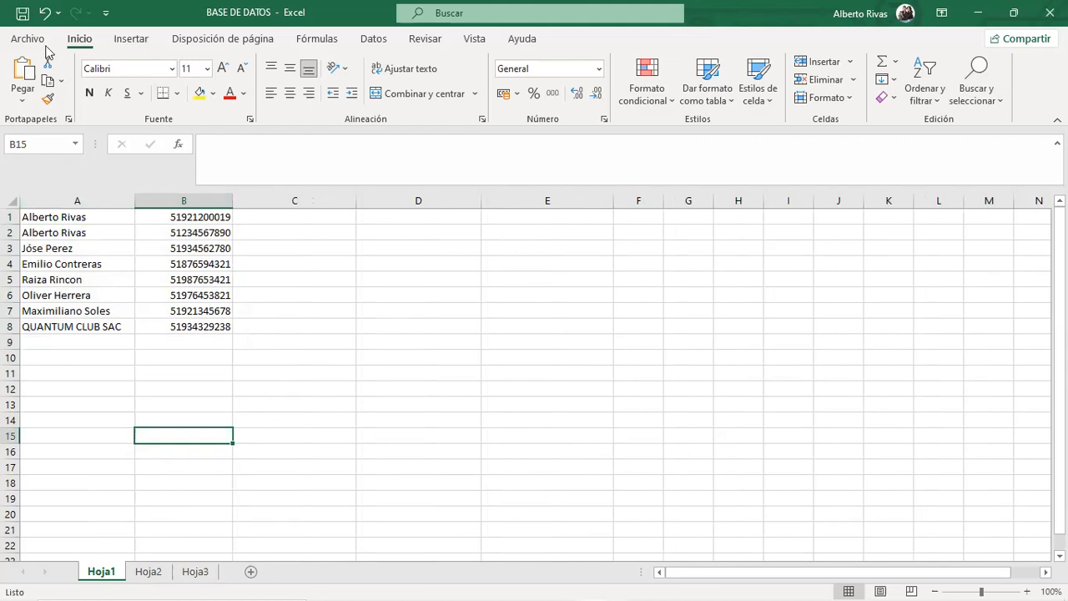
{"action": "left_click", "coordinate": [197, 574]}
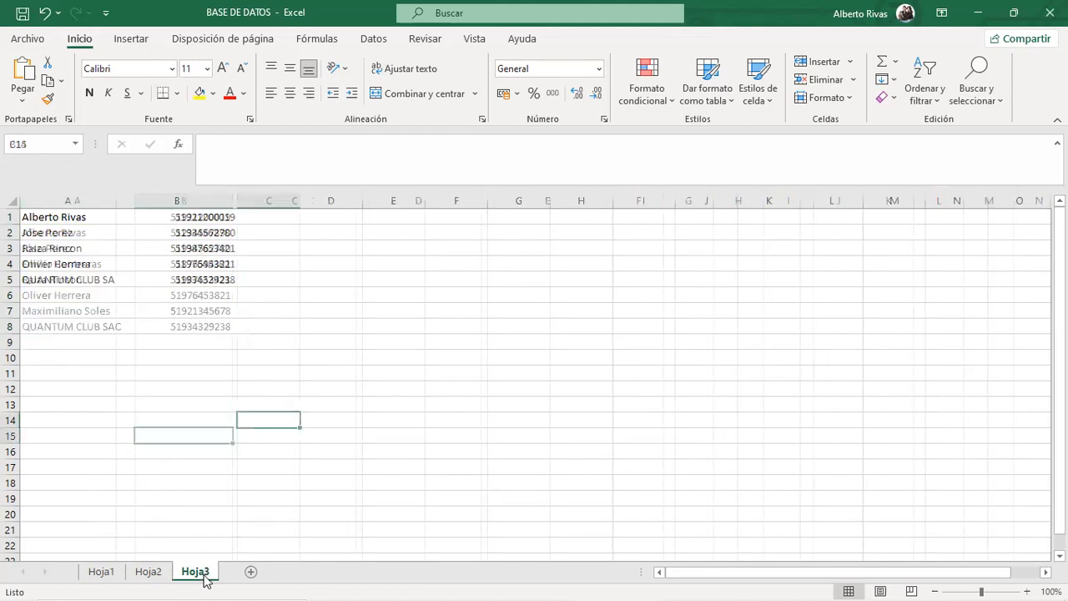
Select the contact range A1:B7 on Hoja3 and apply Ctrl+T.
{"action": "left_click", "coordinate": [72, 216]}
{"action": "left_click_drag", "start_coordinate": [147, 235], "coordinate": [186, 303]}
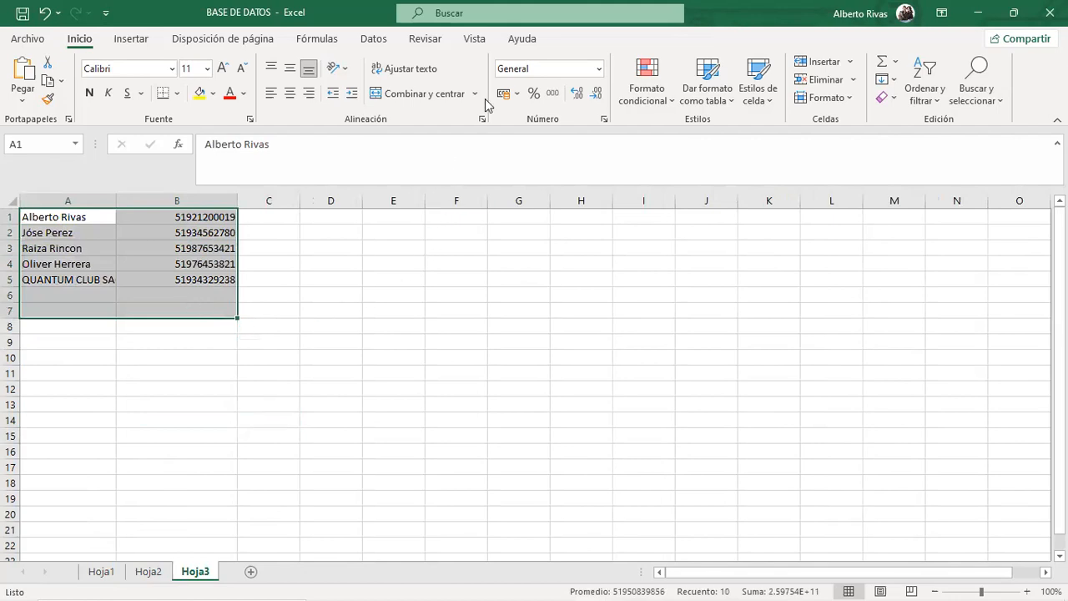
{"action": "key", "text": "ctrl+t"}
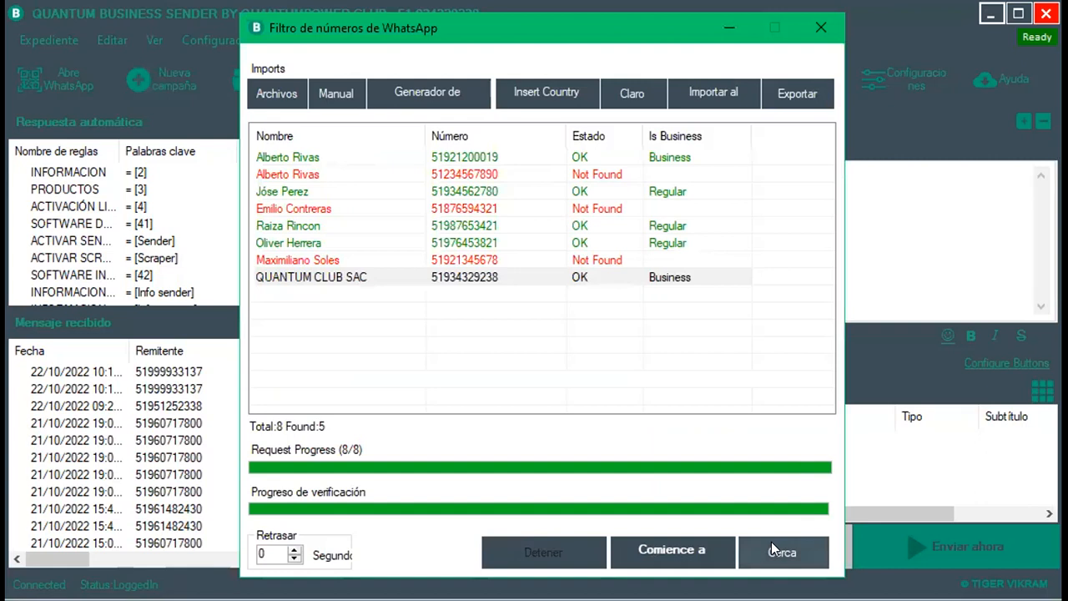
Close the number filter and clear the whole WhatsApp contact list, confirming with Sí.
{"action": "left_click", "coordinate": [778, 549]}
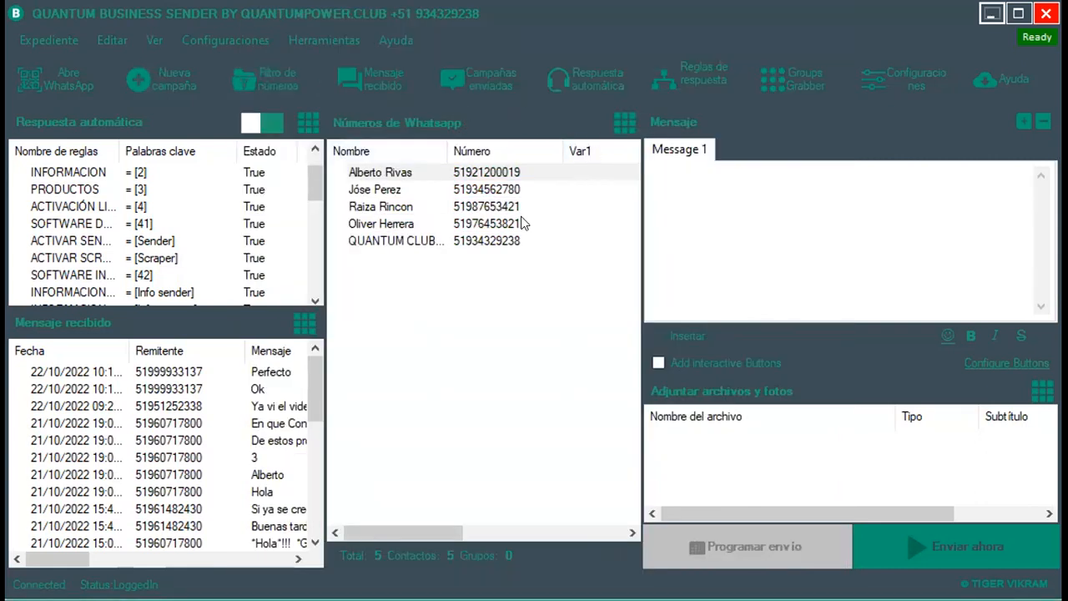
{"action": "right_click", "coordinate": [507, 331]}
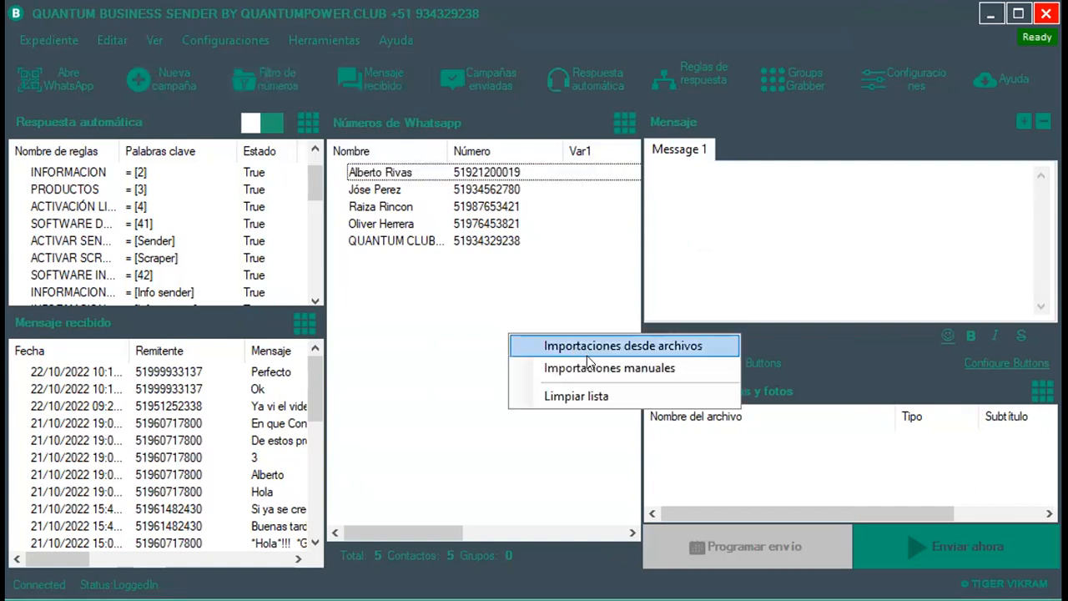
{"action": "left_click", "coordinate": [596, 397]}
{"action": "left_click", "coordinate": [649, 389]}
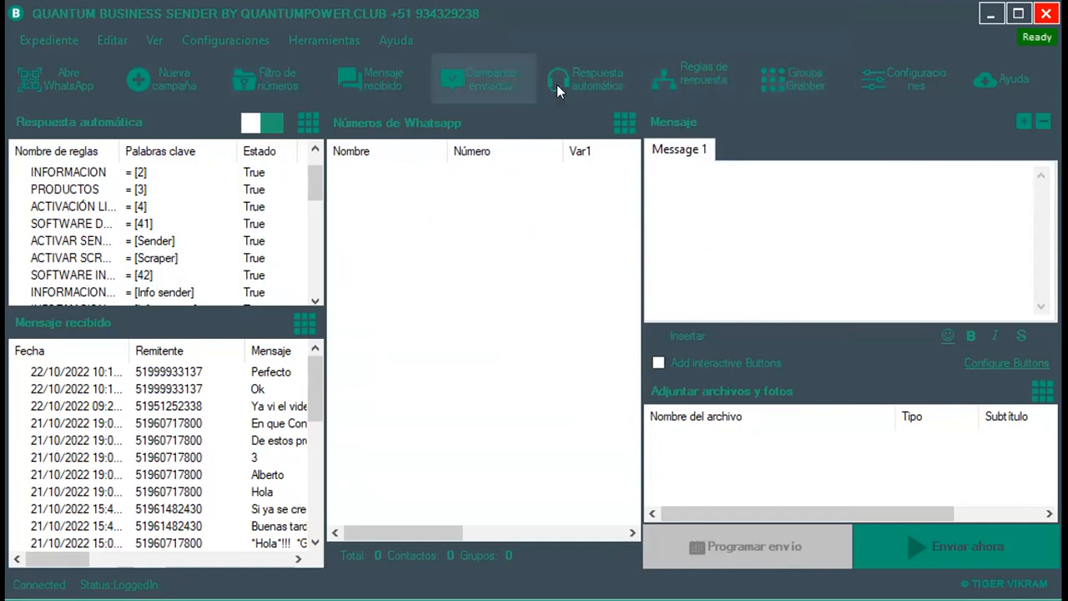
Open the Group Grabber and fetch the account's WhatsApp groups.
{"action": "left_click", "coordinate": [799, 82]}
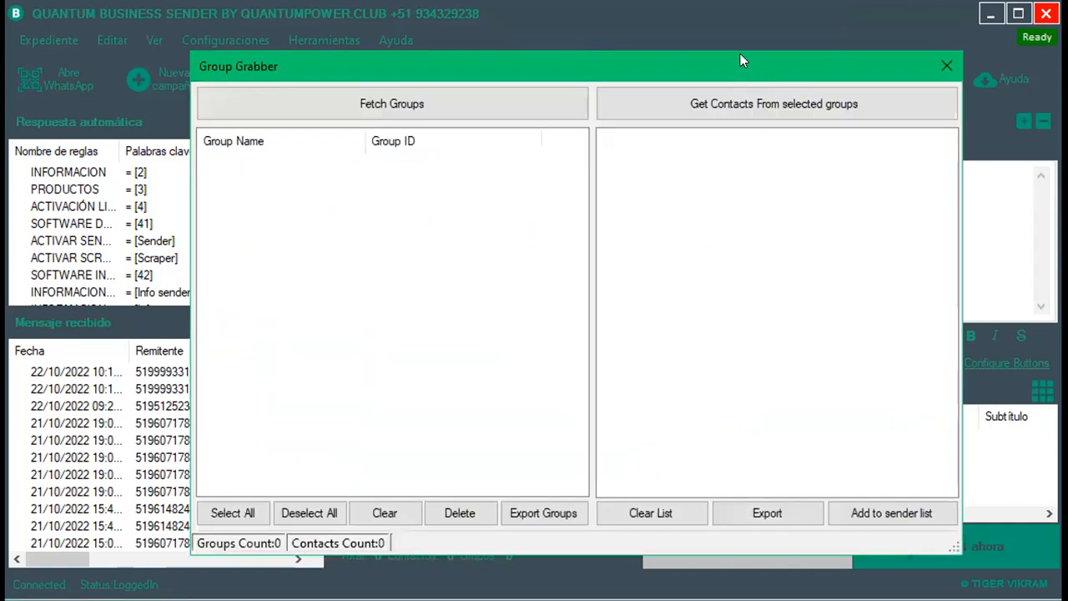
{"action": "left_click_drag", "start_coordinate": [740, 60], "coordinate": [734, 49]}
{"action": "left_click", "coordinate": [394, 93]}
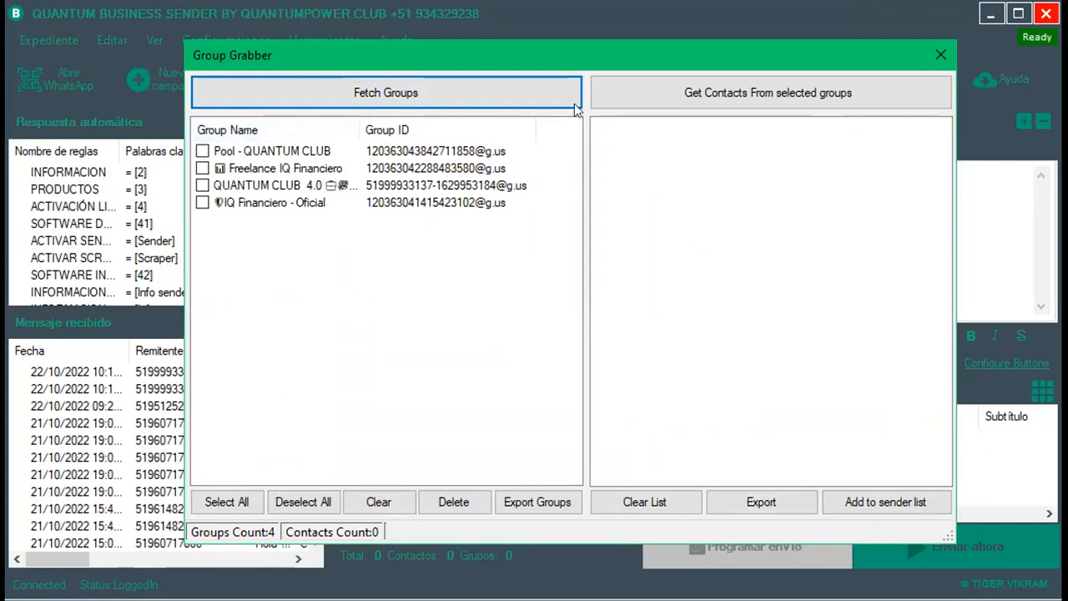
Tick all four groups, grab their contacts and add the 106 contacts to the sender list.
{"action": "left_click", "coordinate": [201, 151]}
{"action": "left_click", "coordinate": [203, 168]}
{"action": "left_click", "coordinate": [202, 185]}
{"action": "left_click", "coordinate": [202, 203]}
{"action": "left_click", "coordinate": [725, 97]}
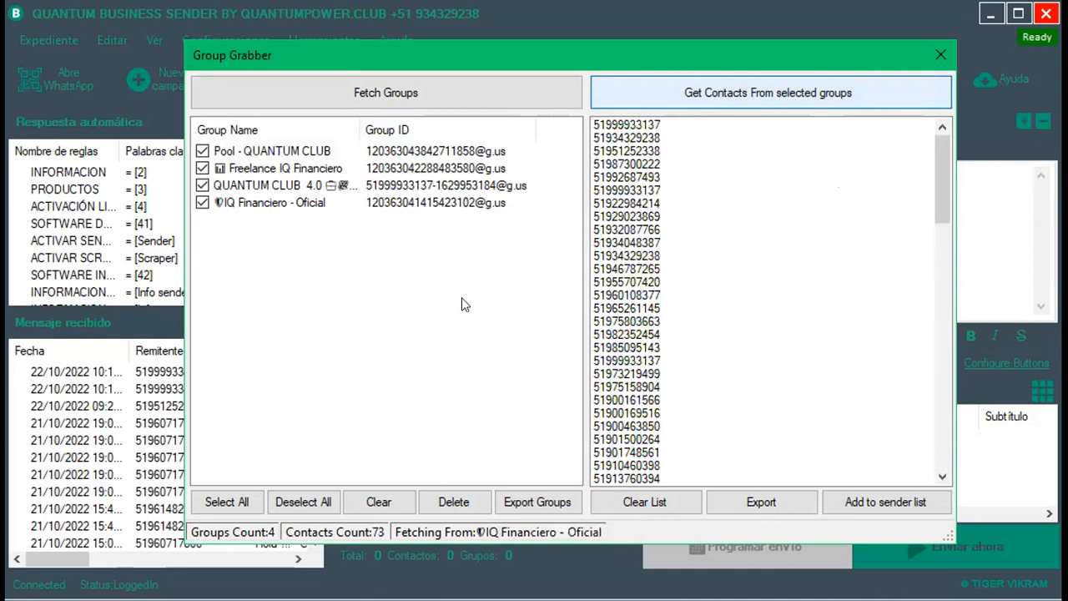
{"action": "left_click", "coordinate": [711, 393]}
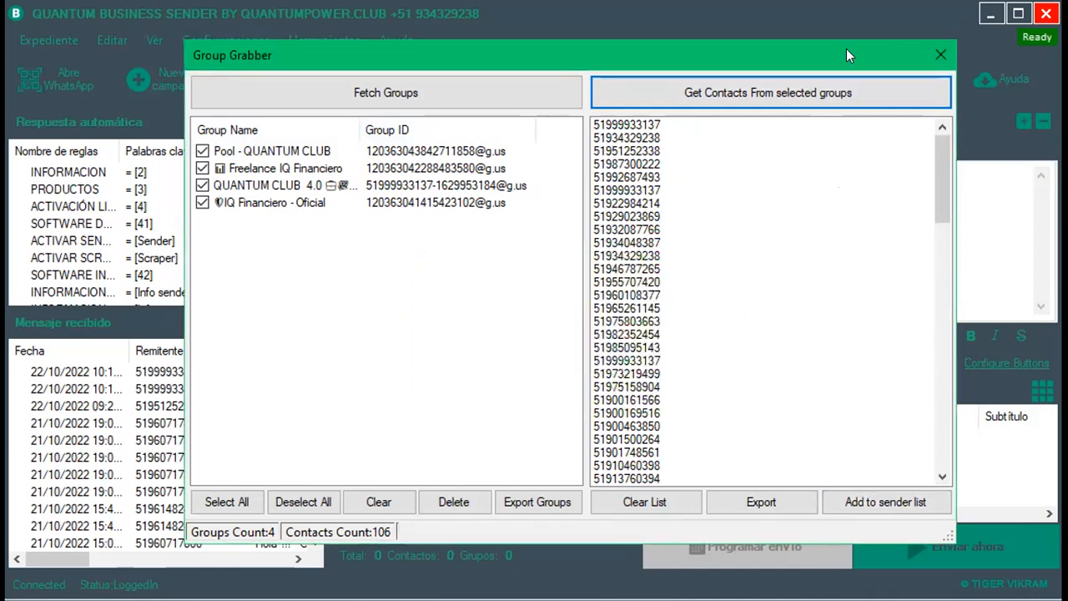
{"action": "left_click", "coordinate": [843, 499]}
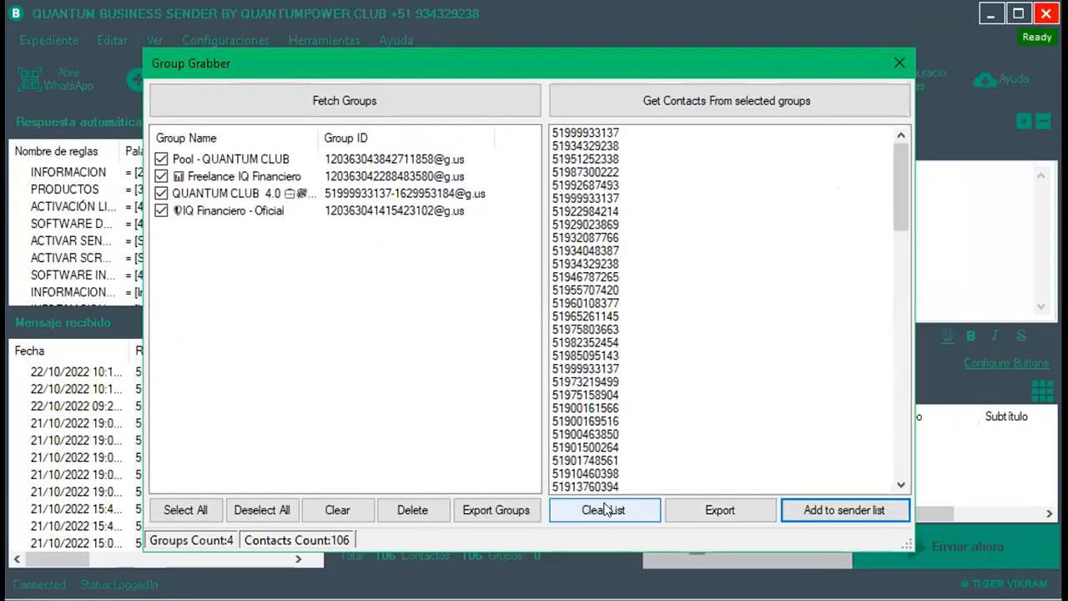
Cancel exporting the grabbed contacts and dismiss the resulting error with Continuar.
{"action": "left_click", "coordinate": [726, 511]}
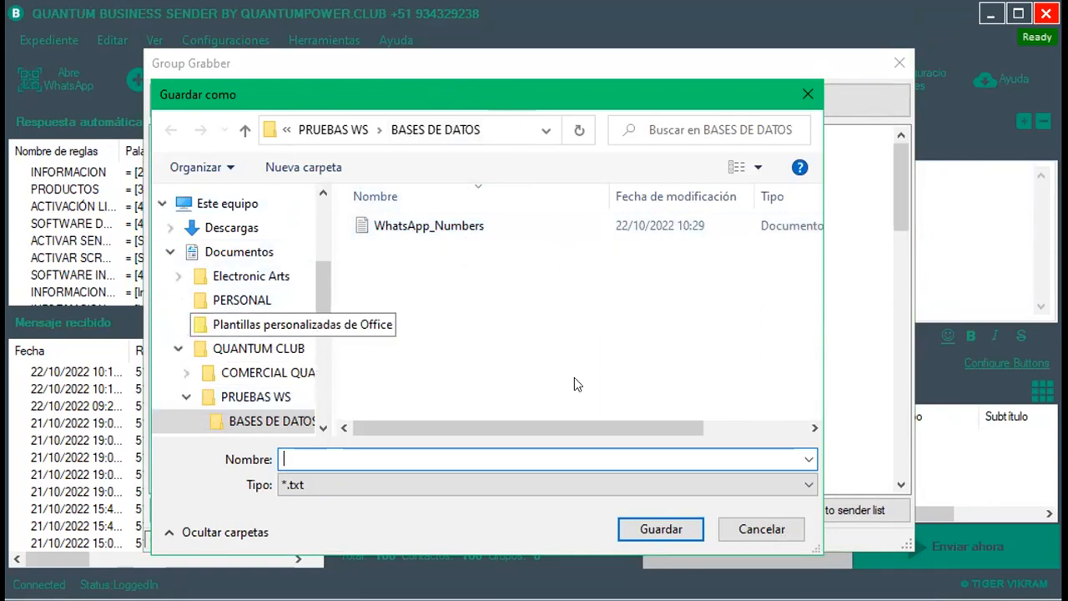
{"action": "left_click", "coordinate": [807, 94]}
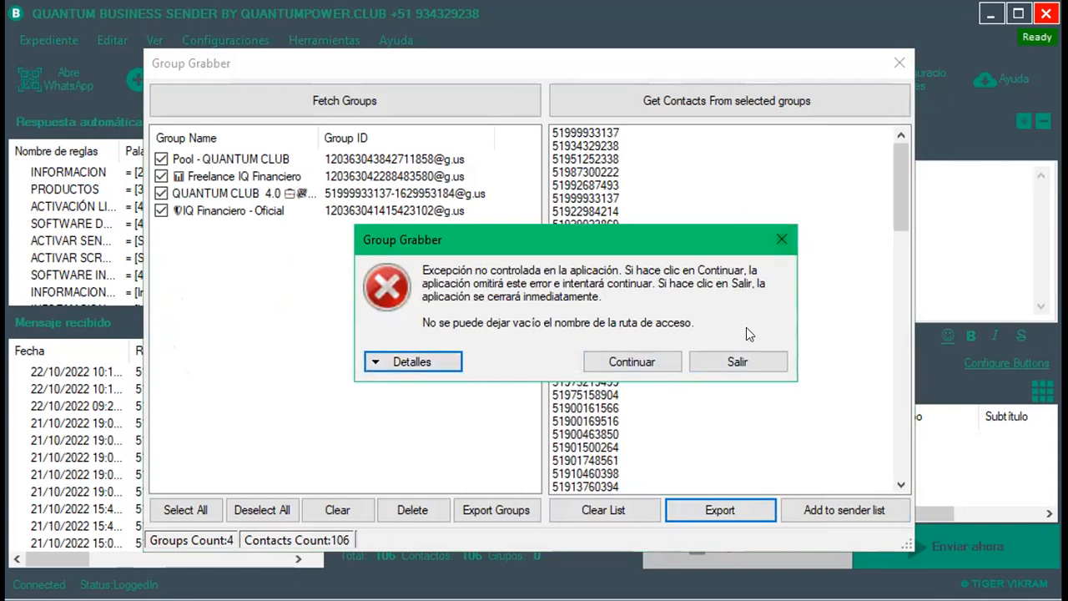
{"action": "left_click", "coordinate": [632, 354]}
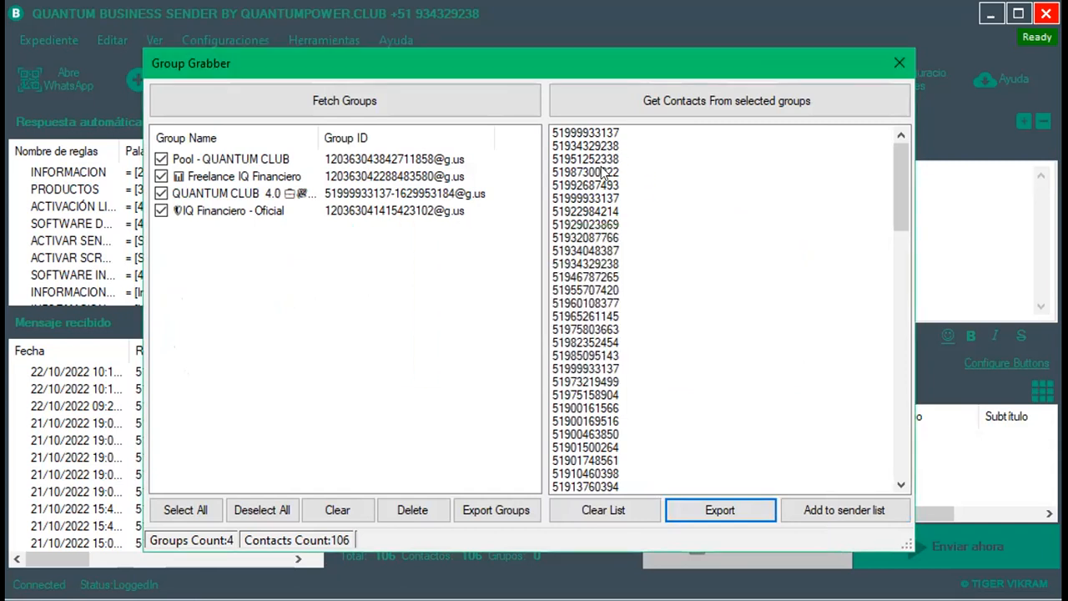
{"action": "scroll", "coordinate": [622, 213], "scroll_direction": "down", "scroll_amount": 5}
{"action": "scroll", "coordinate": [624, 225], "scroll_direction": "up", "scroll_amount": 4}
{"action": "scroll", "coordinate": [626, 240], "scroll_direction": "up", "scroll_amount": 1}
Clear the grabbed list and untick Freelance IQ Financiero, QUANTUM CLUB 4.0 and IQ Financiero - Oficial.
{"action": "left_click", "coordinate": [610, 508]}
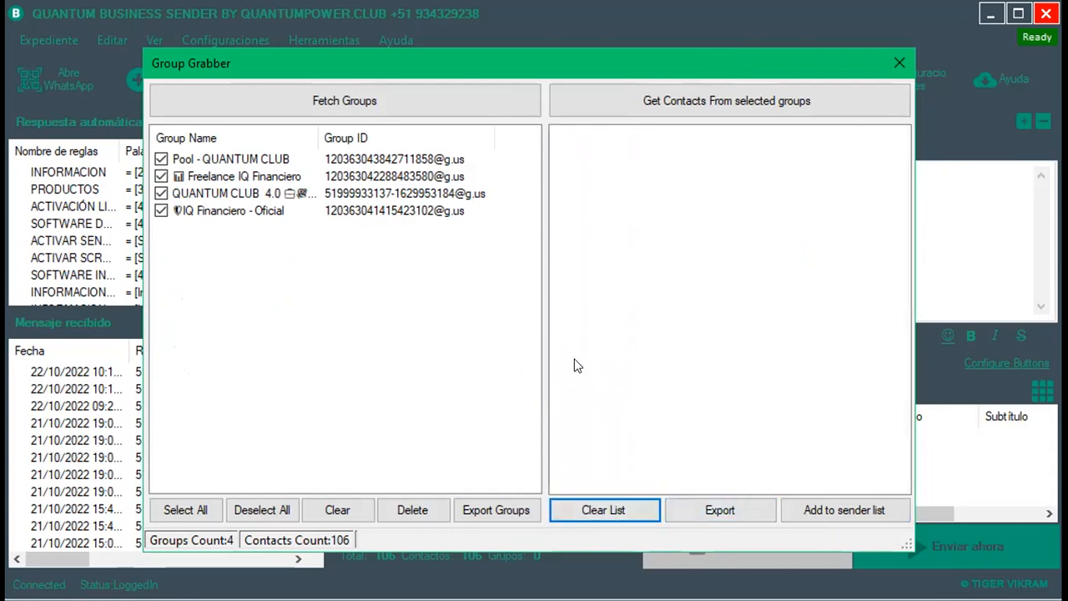
{"action": "left_click", "coordinate": [158, 176]}
{"action": "left_click", "coordinate": [159, 194]}
{"action": "left_click", "coordinate": [160, 211]}
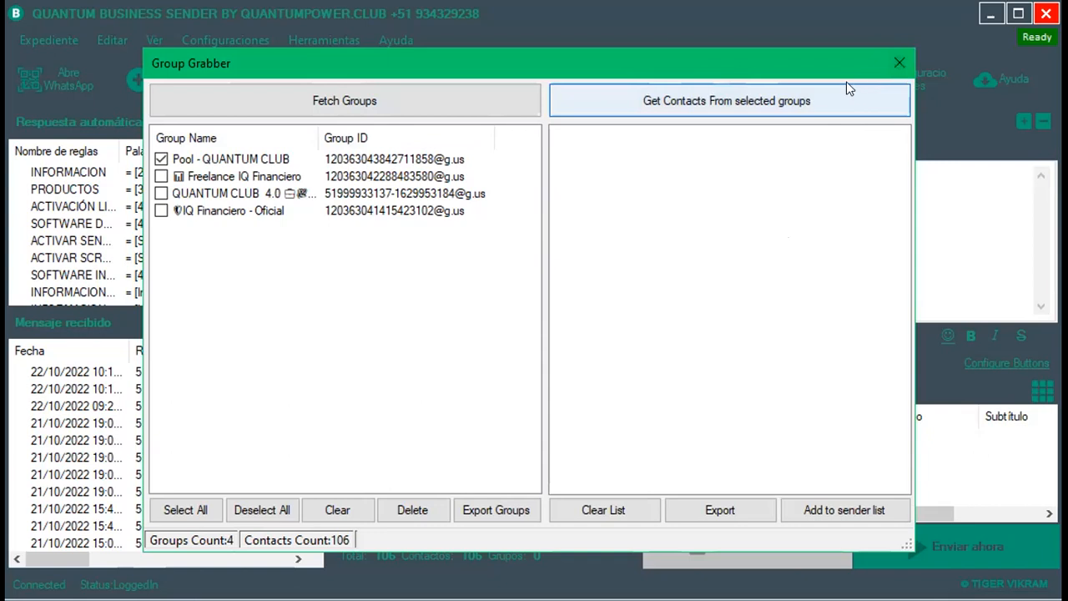
Close the Group Grabber and clear the Números de Whatsapp list, confirming so totals read 0.
{"action": "left_click", "coordinate": [898, 65]}
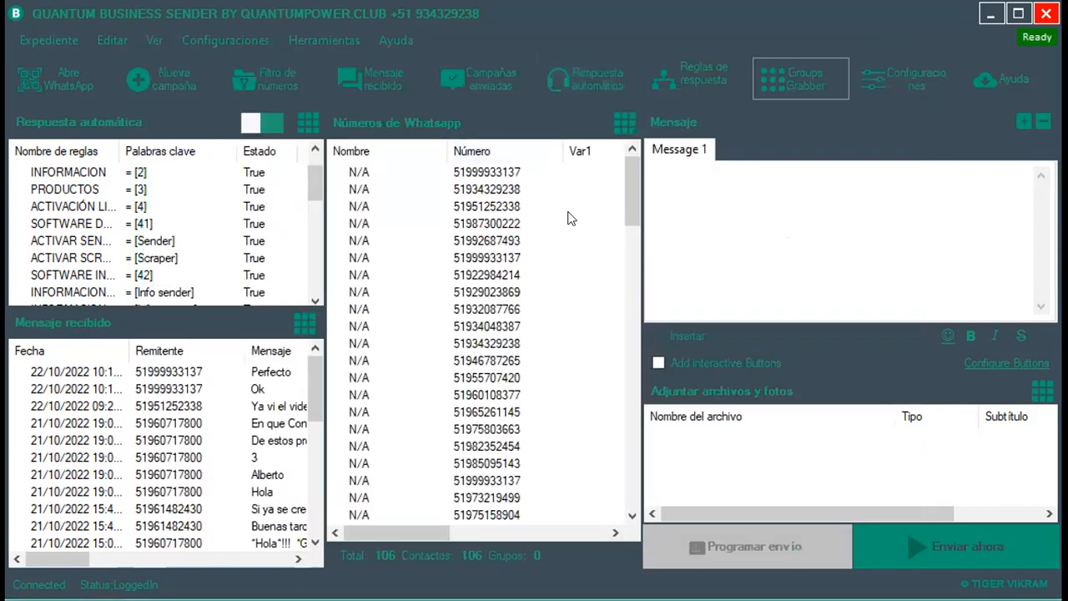
{"action": "left_click", "coordinate": [624, 129]}
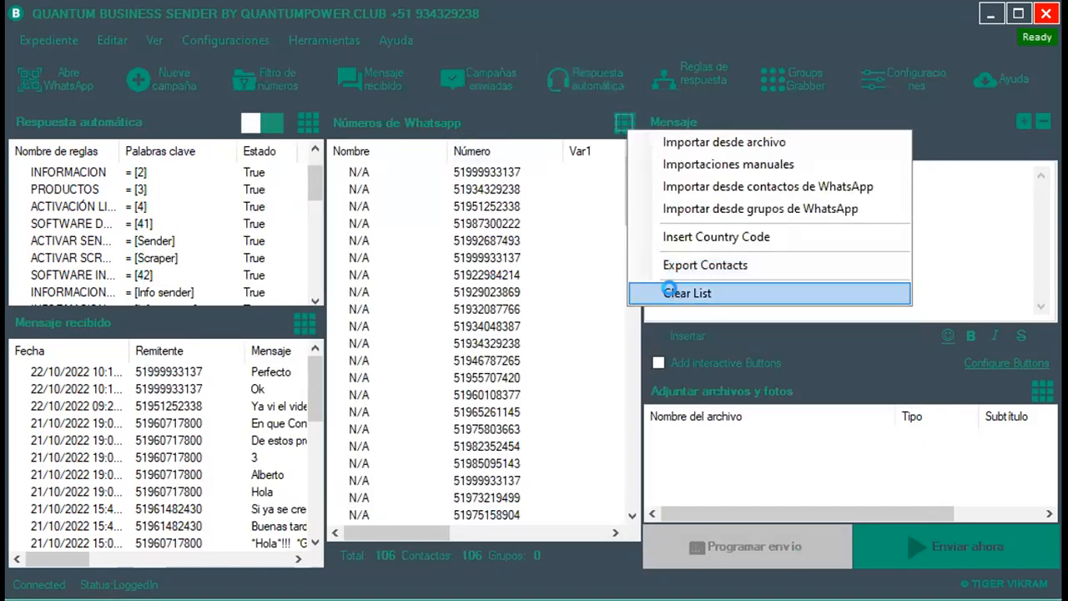
{"action": "left_click", "coordinate": [667, 290]}
{"action": "left_click", "coordinate": [656, 389]}
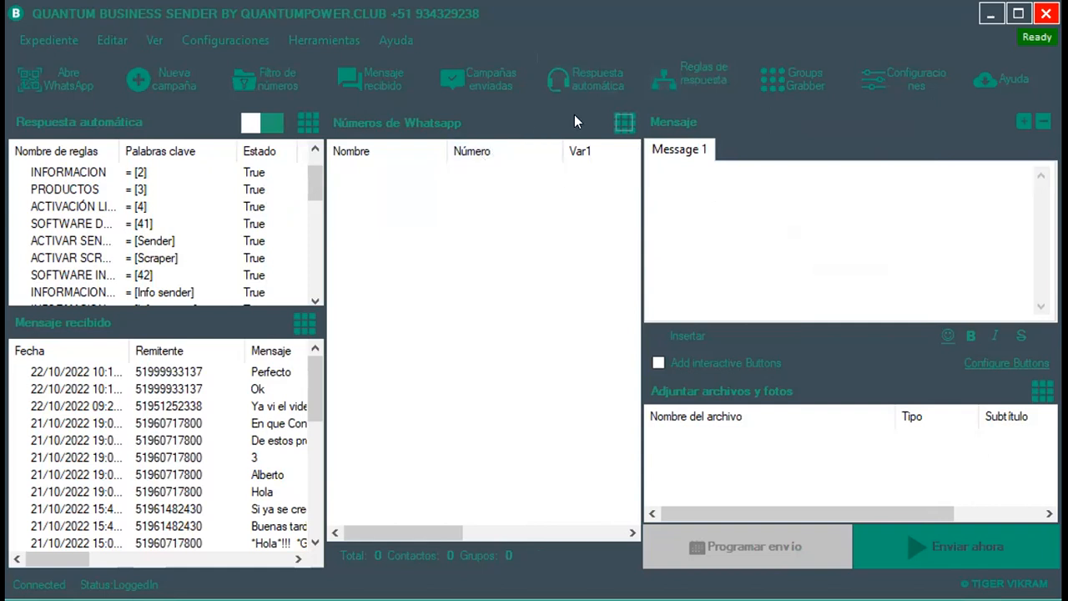
{"action": "left_click", "coordinate": [662, 178]}
Import the PRUEBA GENERAL spreadsheet with Remove duplications enabled, loading four contacts.
{"action": "left_click", "coordinate": [622, 123]}
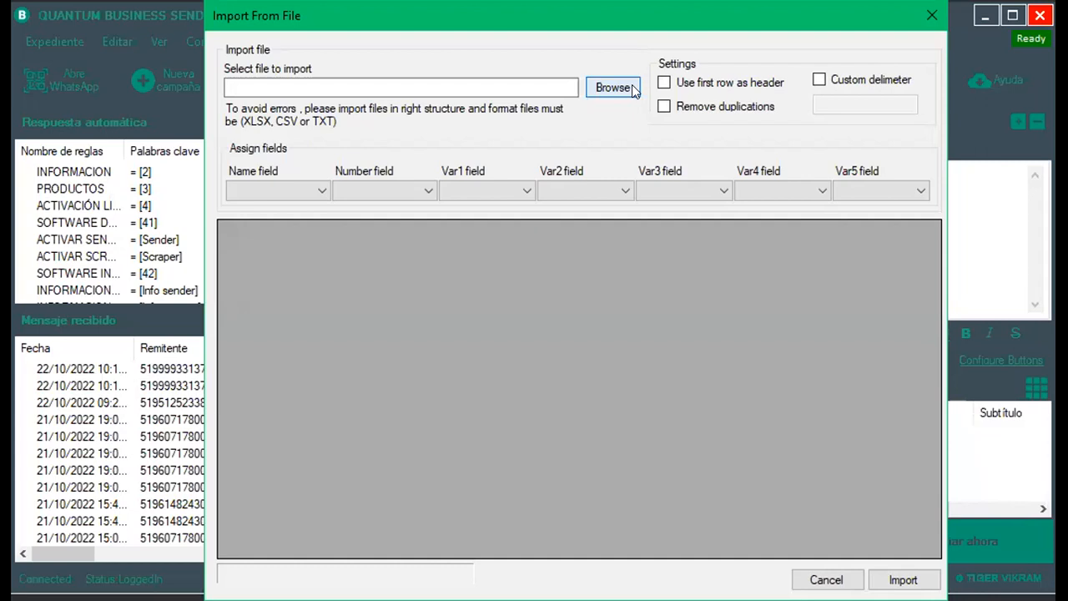
{"action": "left_click", "coordinate": [614, 87]}
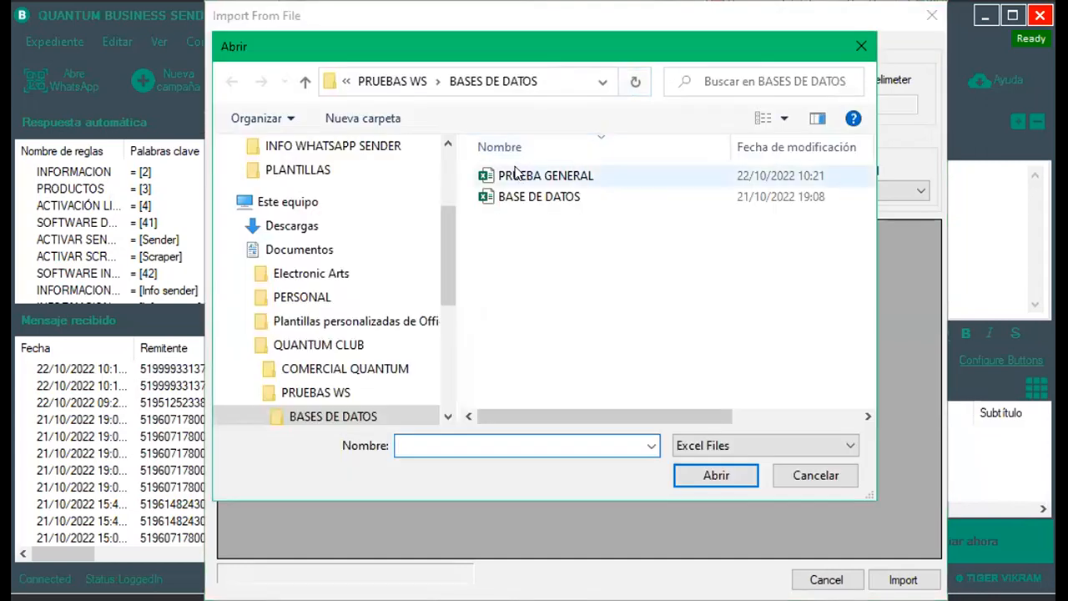
{"action": "left_click", "coordinate": [562, 179]}
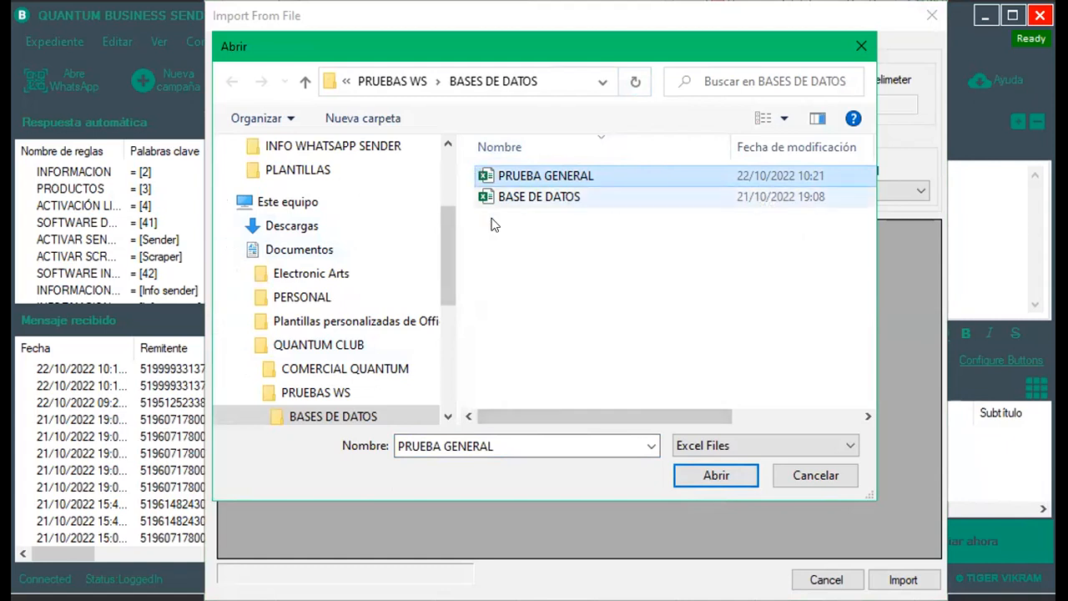
{"action": "left_click", "coordinate": [716, 476]}
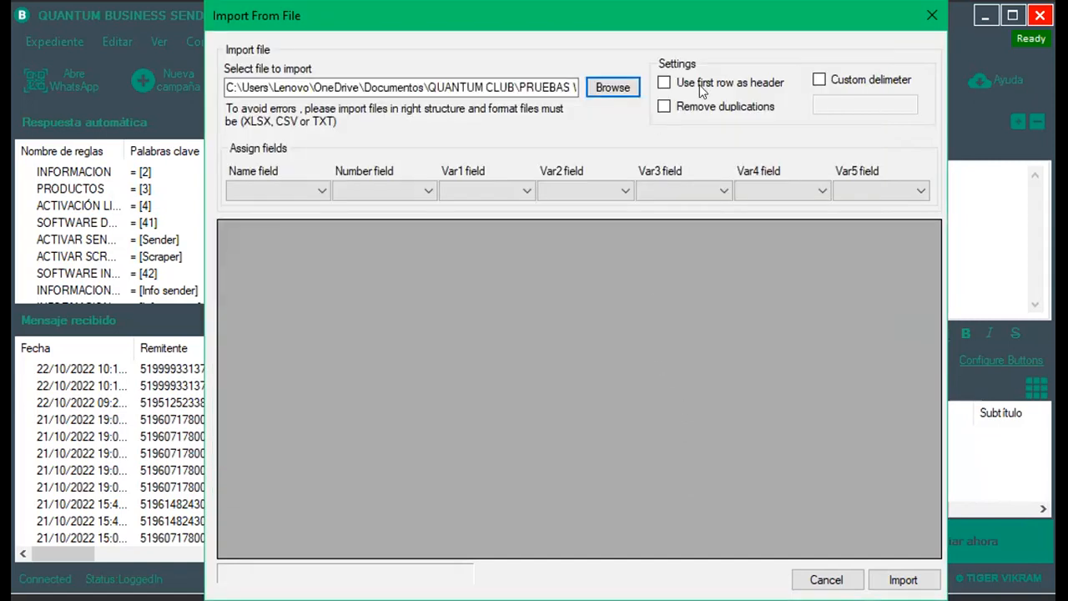
{"action": "left_click", "coordinate": [685, 106]}
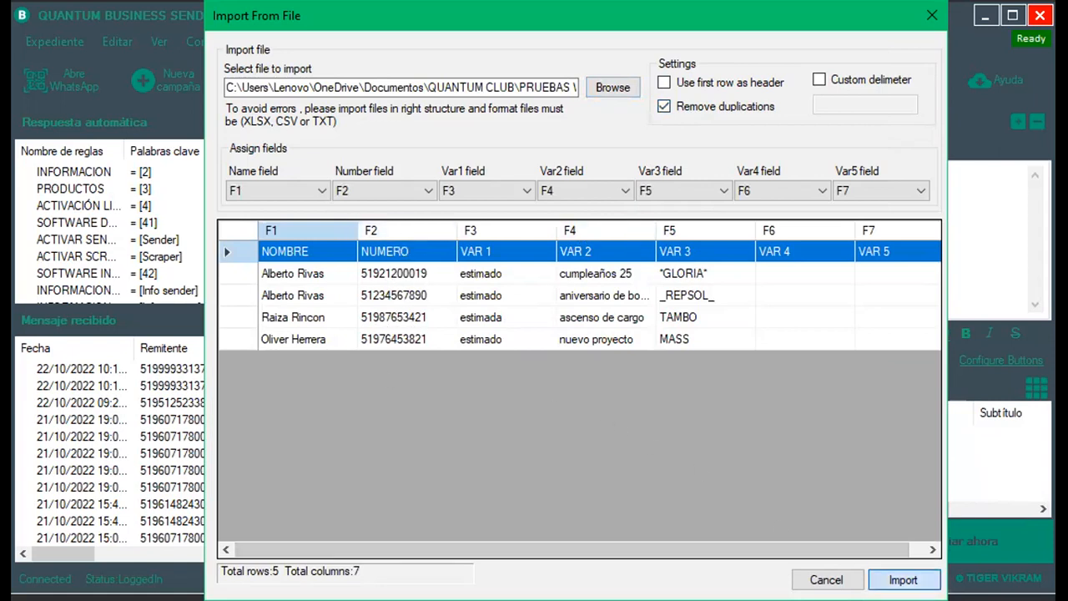
{"action": "left_click", "coordinate": [902, 579]}
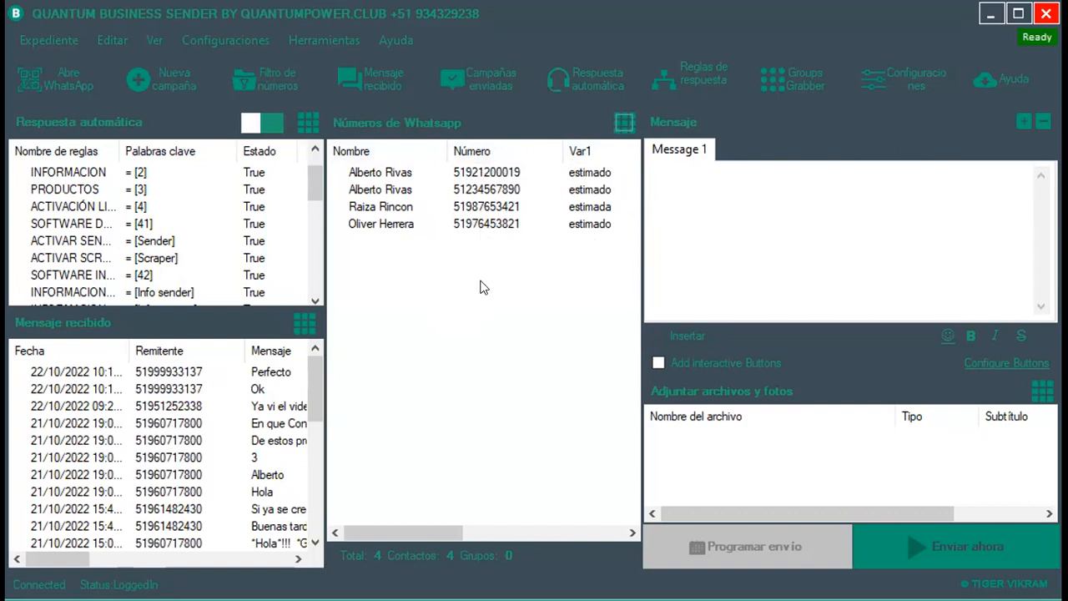
Scroll the contacts grid sideways to review the Var1–Var3 columns.
{"action": "left_click_drag", "start_coordinate": [411, 539], "coordinate": [386, 512]}
{"action": "left_click_drag", "start_coordinate": [443, 531], "coordinate": [520, 531]}
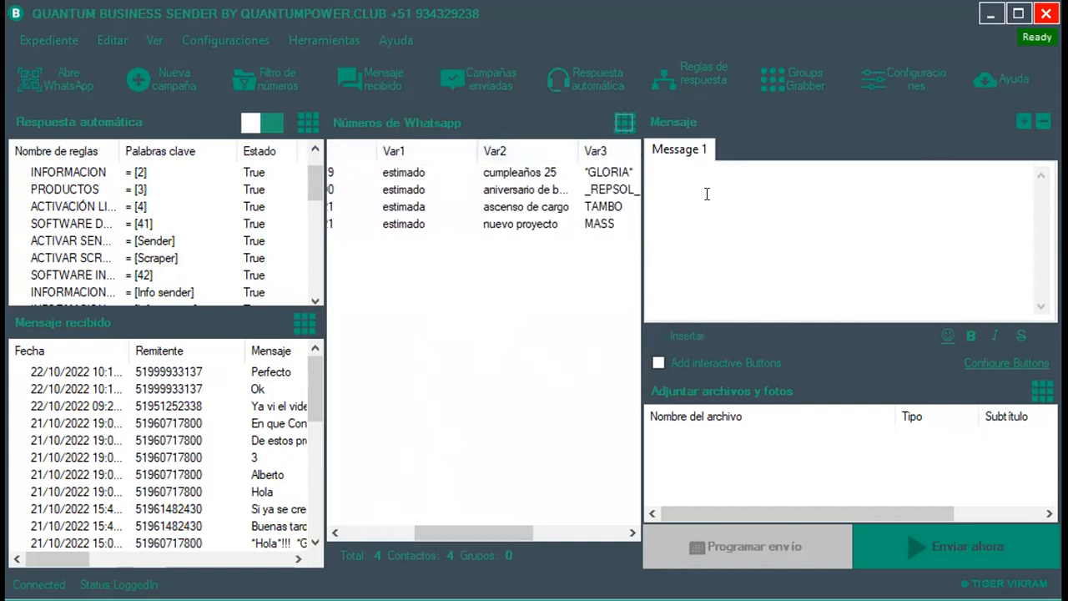
{"action": "left_click_drag", "start_coordinate": [486, 533], "coordinate": [413, 531]}
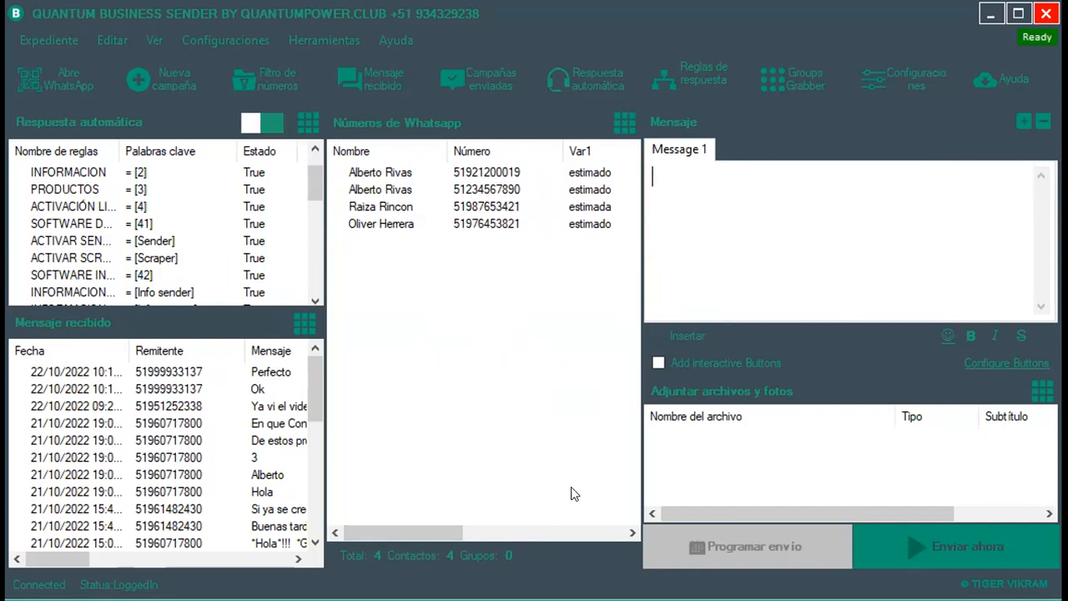
{"action": "left_click_drag", "start_coordinate": [450, 527], "coordinate": [431, 516]}
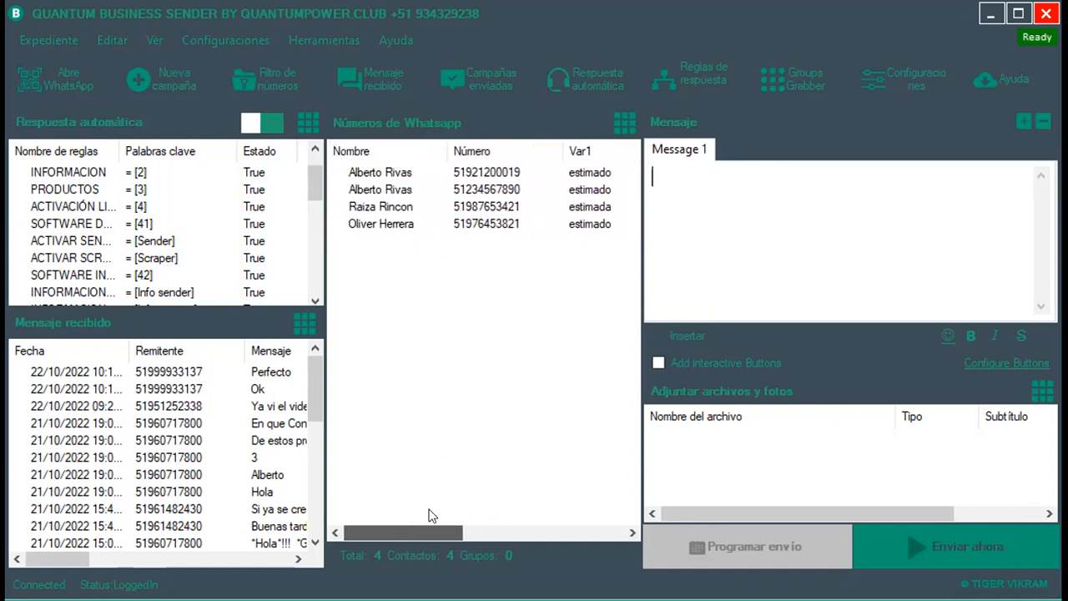
Delete the three extra contact rows, keeping only the first contact with Var1 estimado.
{"action": "left_click", "coordinate": [496, 209]}
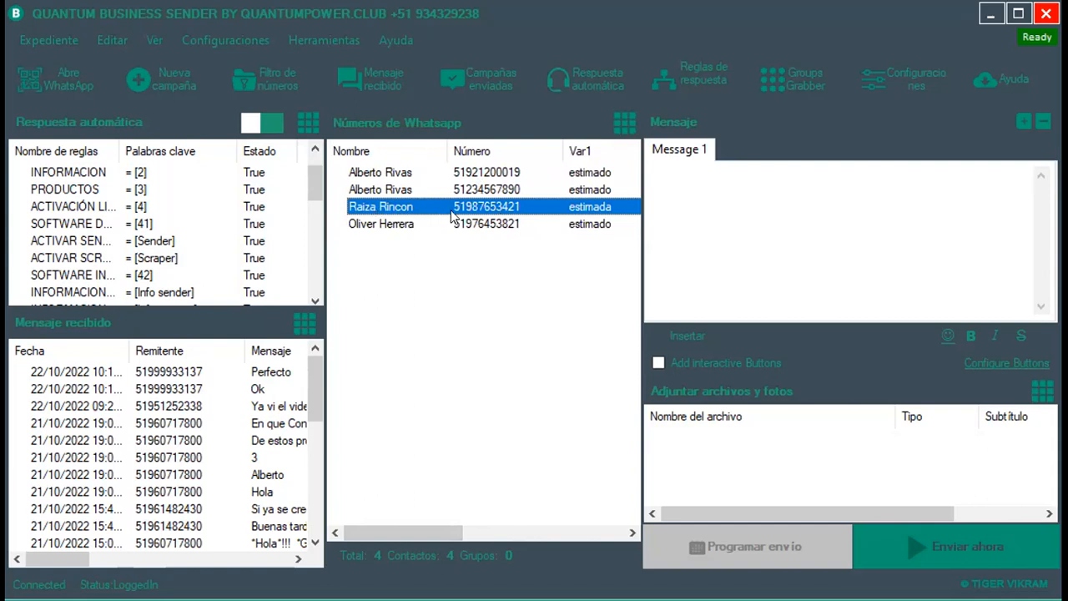
{"action": "left_click", "coordinate": [510, 189]}
{"action": "left_click", "coordinate": [507, 209]}
{"action": "key", "text": "Delete"}
{"action": "left_click", "coordinate": [512, 193]}
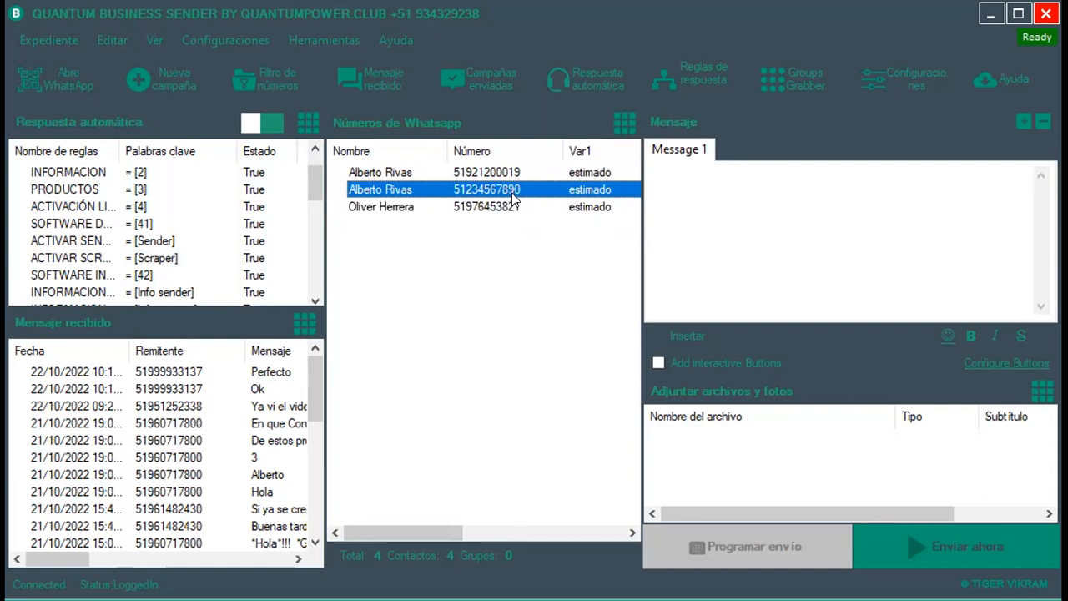
{"action": "key", "text": "Delete"}
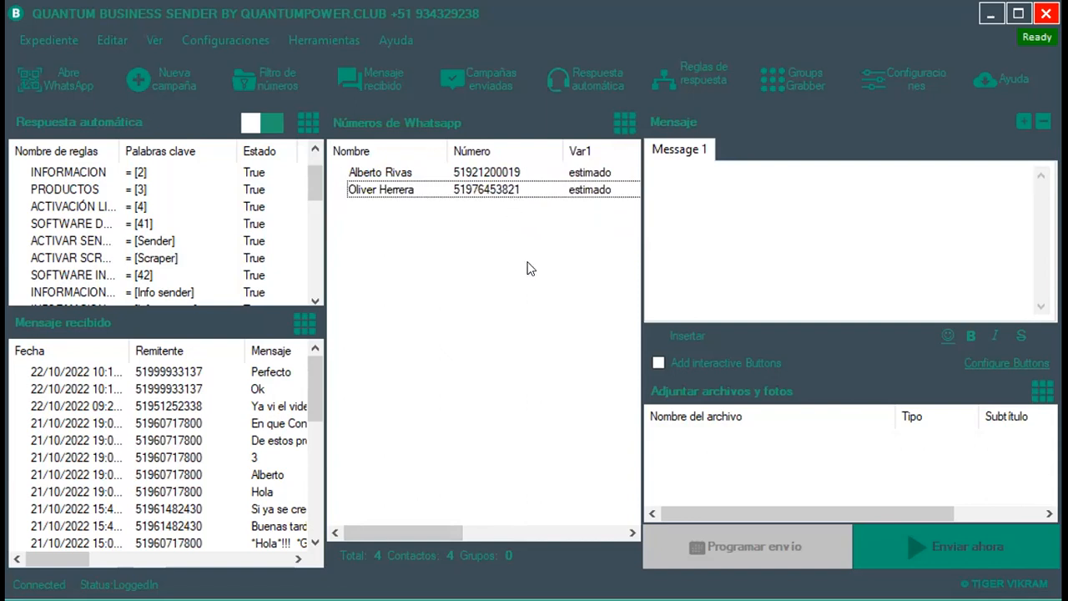
{"action": "left_click", "coordinate": [428, 192]}
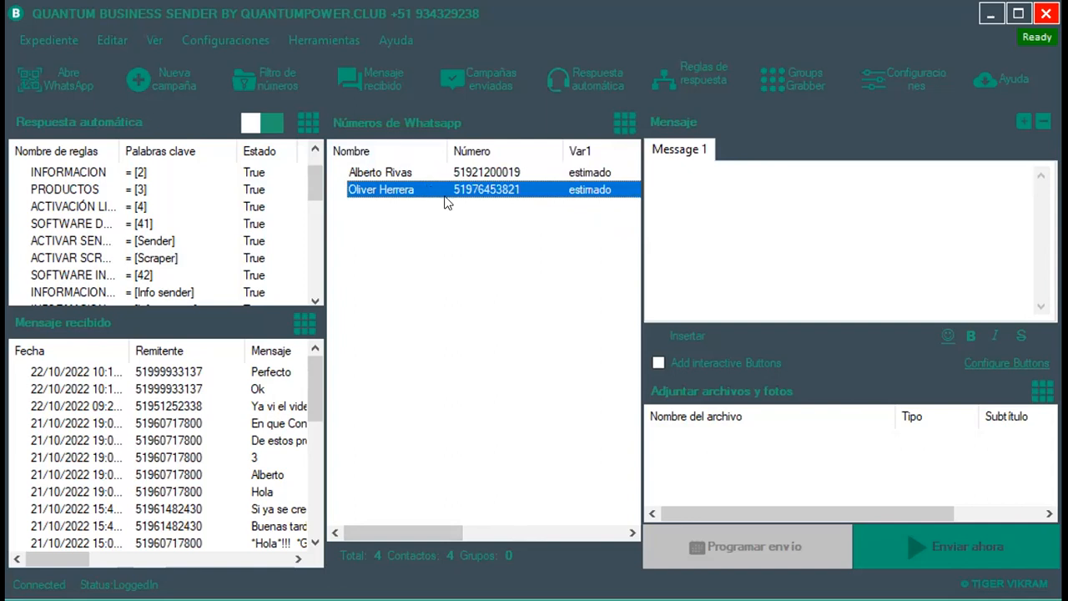
{"action": "key", "text": "Delete"}
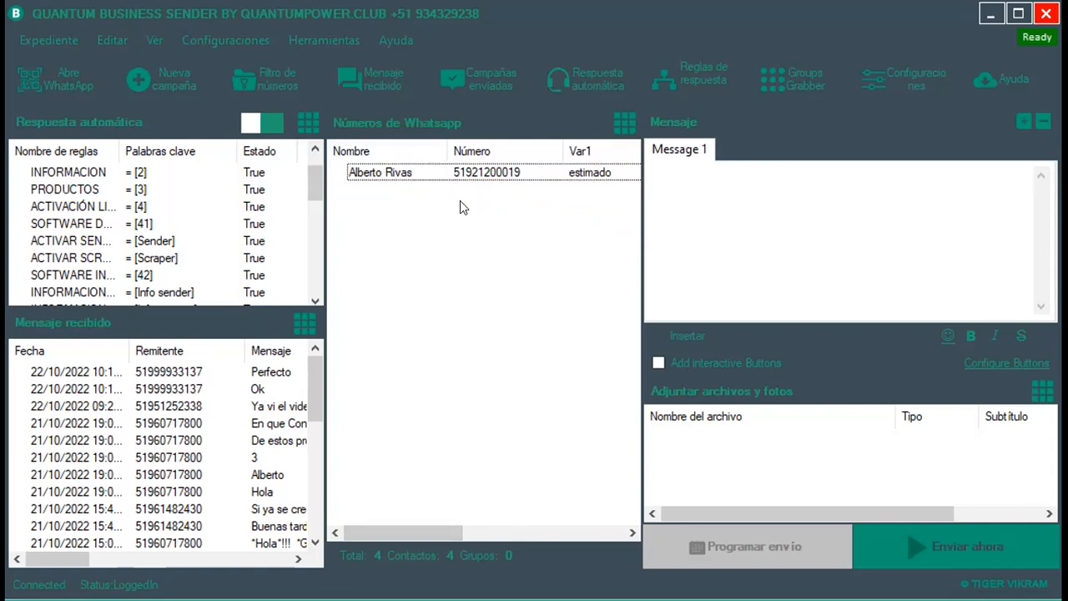
{"action": "left_click", "coordinate": [705, 186]}
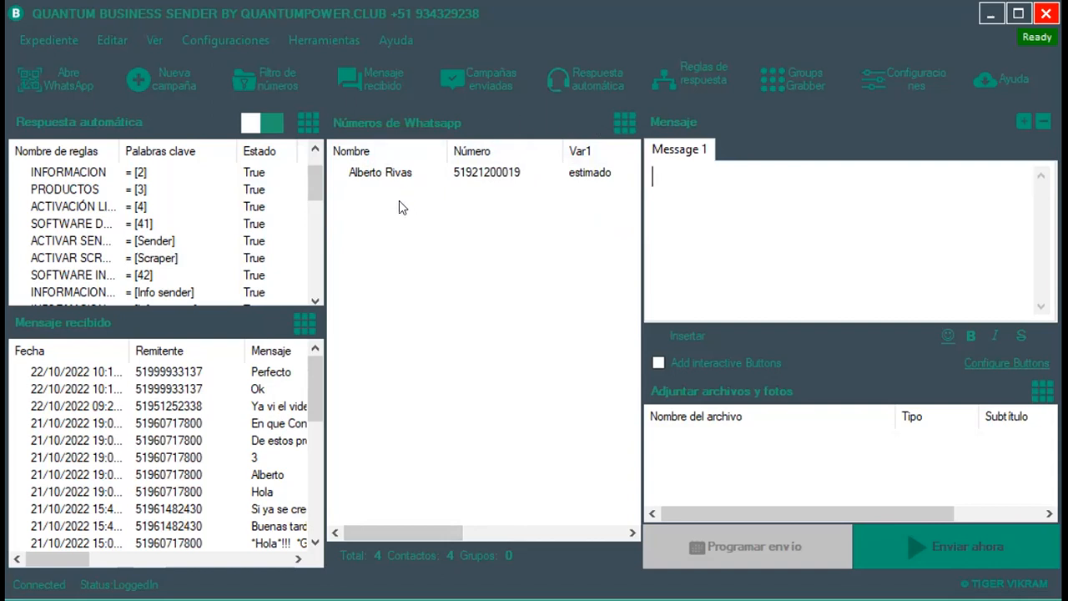
{"action": "left_click", "coordinate": [631, 119]}
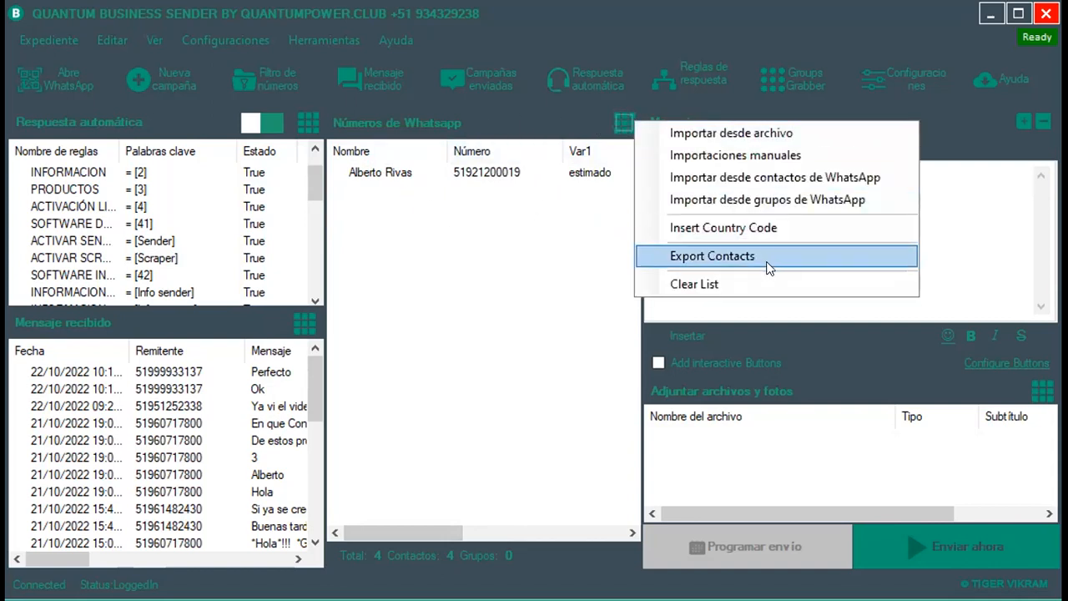
{"action": "key", "text": "Return"}
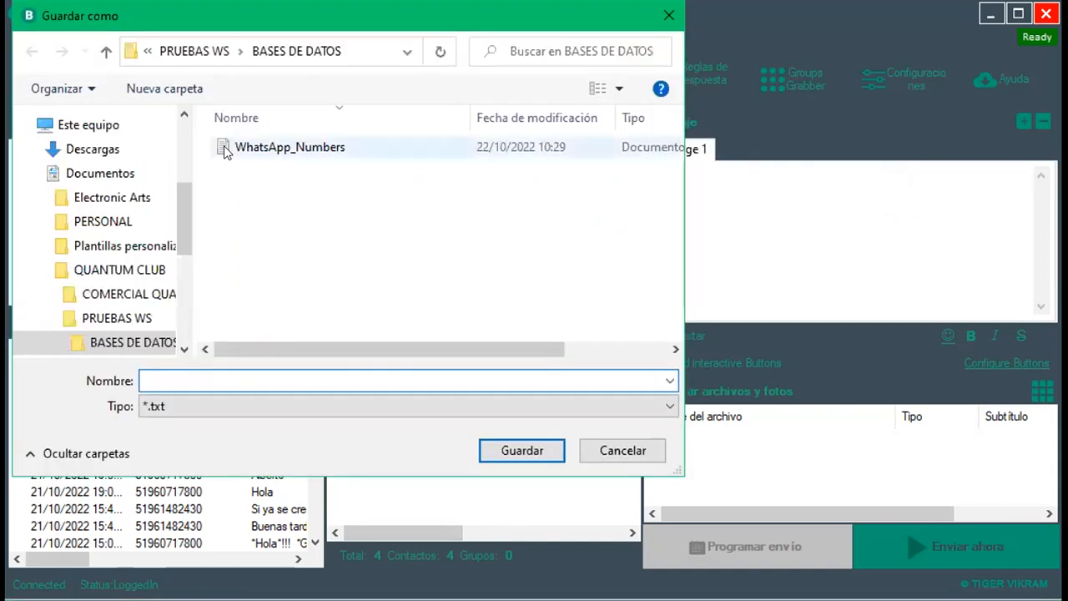
{"action": "left_click", "coordinate": [624, 405]}
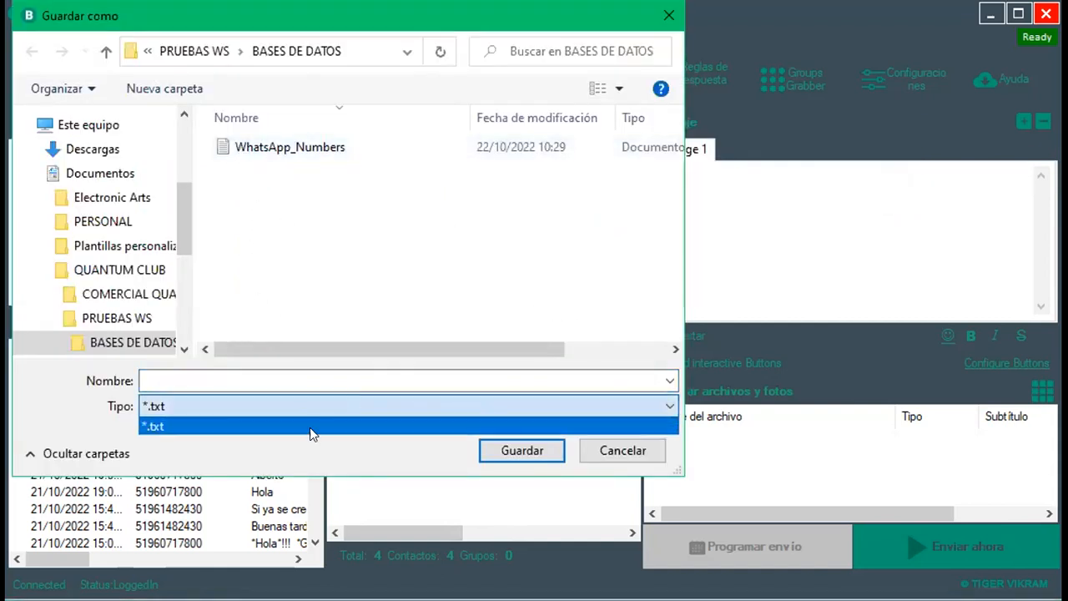
{"action": "left_click", "coordinate": [426, 176]}
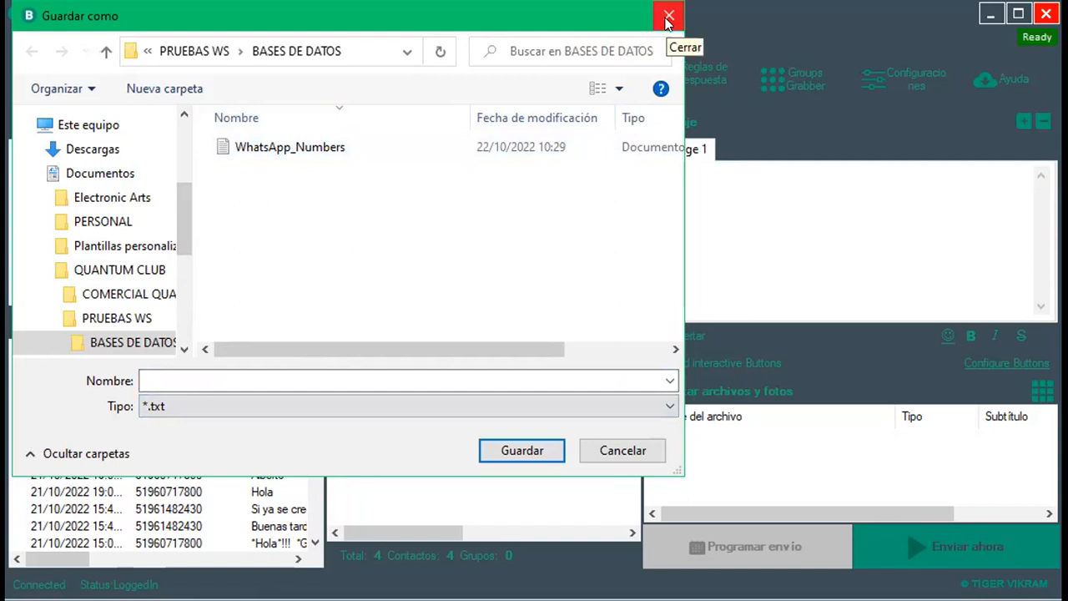
{"action": "left_click", "coordinate": [622, 450]}
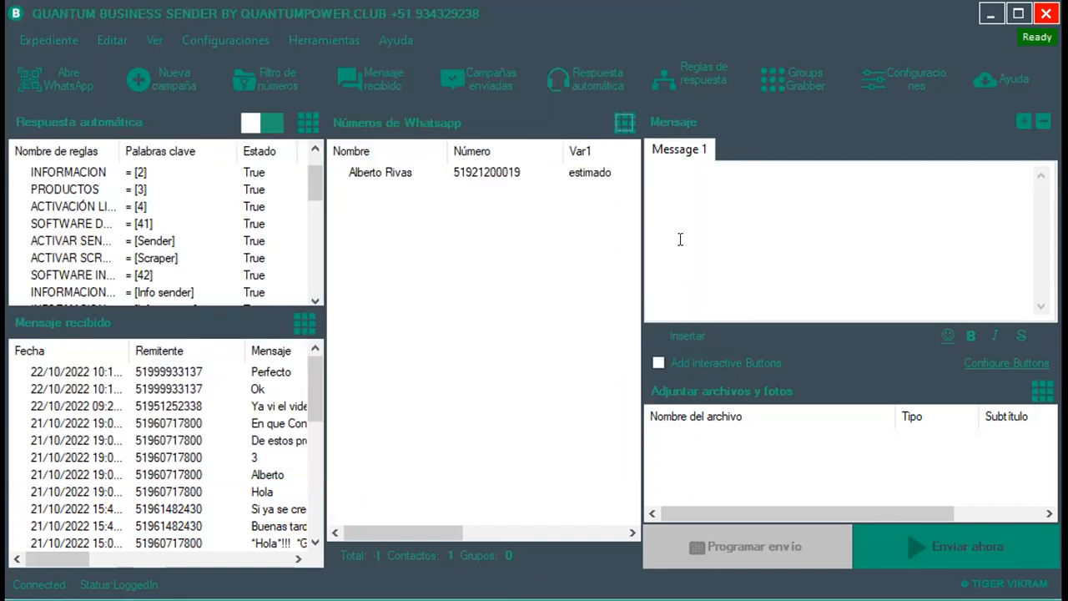
{"action": "left_click_drag", "start_coordinate": [416, 526], "coordinate": [503, 536]}
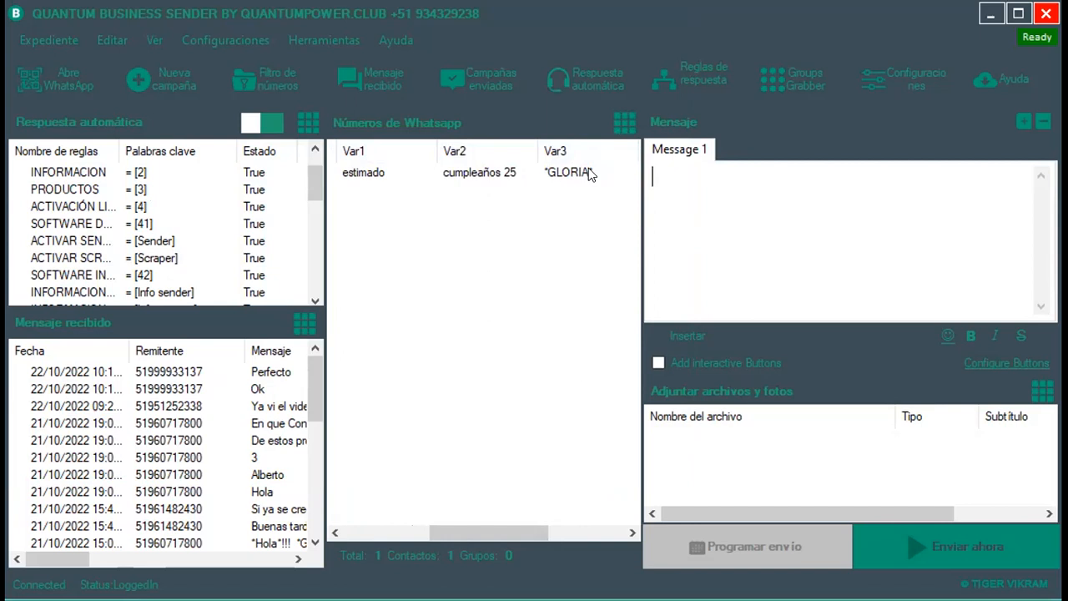
Type the greeting 'hola' into the Message 1 box.
{"action": "left_click_drag", "start_coordinate": [482, 532], "coordinate": [440, 532]}
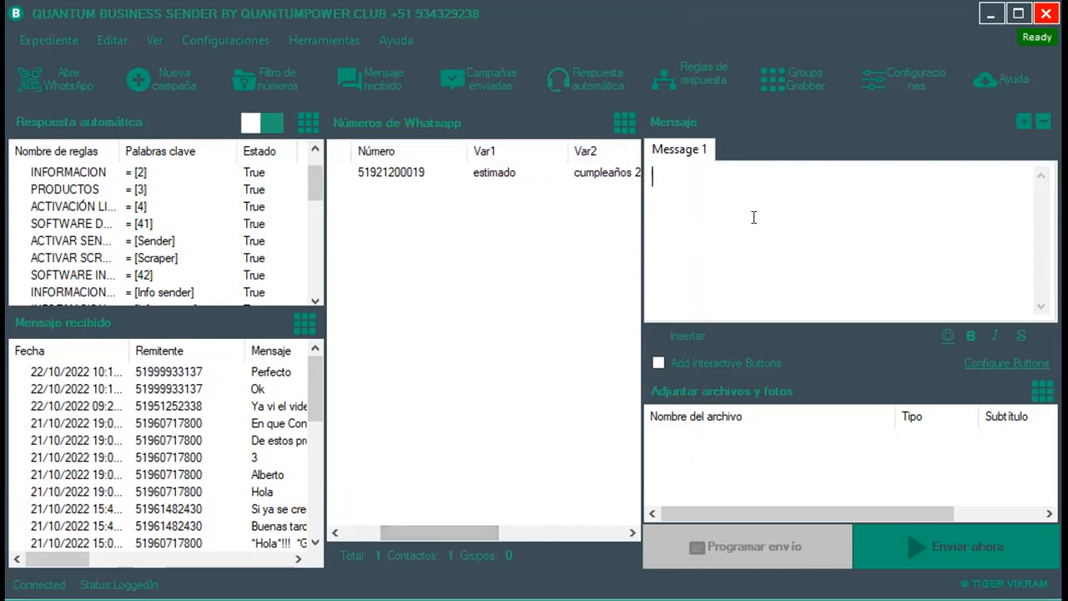
{"action": "type", "text": "hola"}
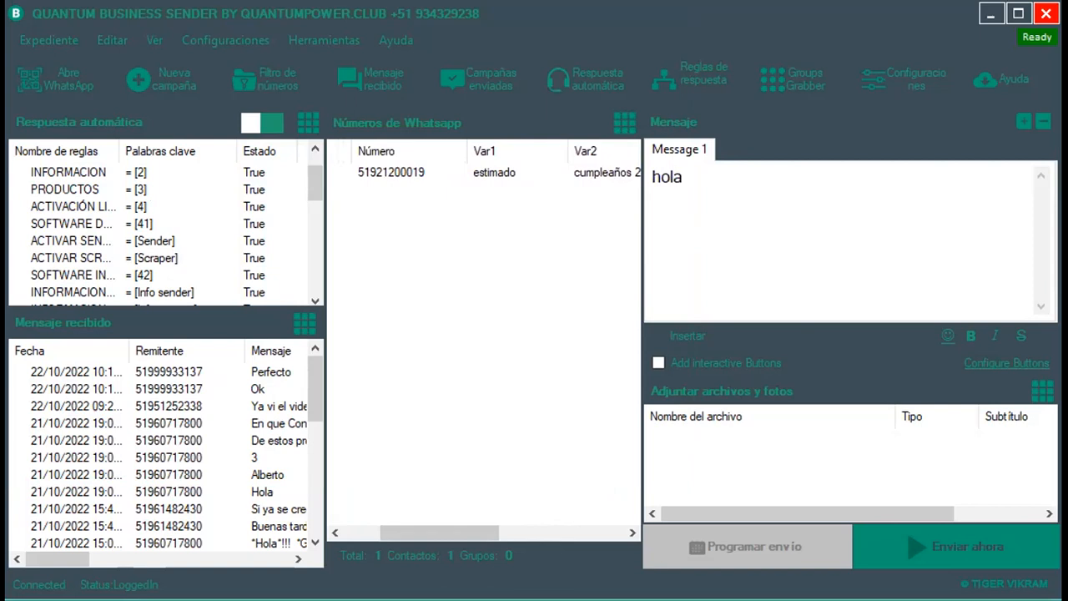
Insert the [[VAR1]] placeholder and continue with 'buenos días. Quiero felicitarte'.
{"action": "left_click", "coordinate": [698, 341]}
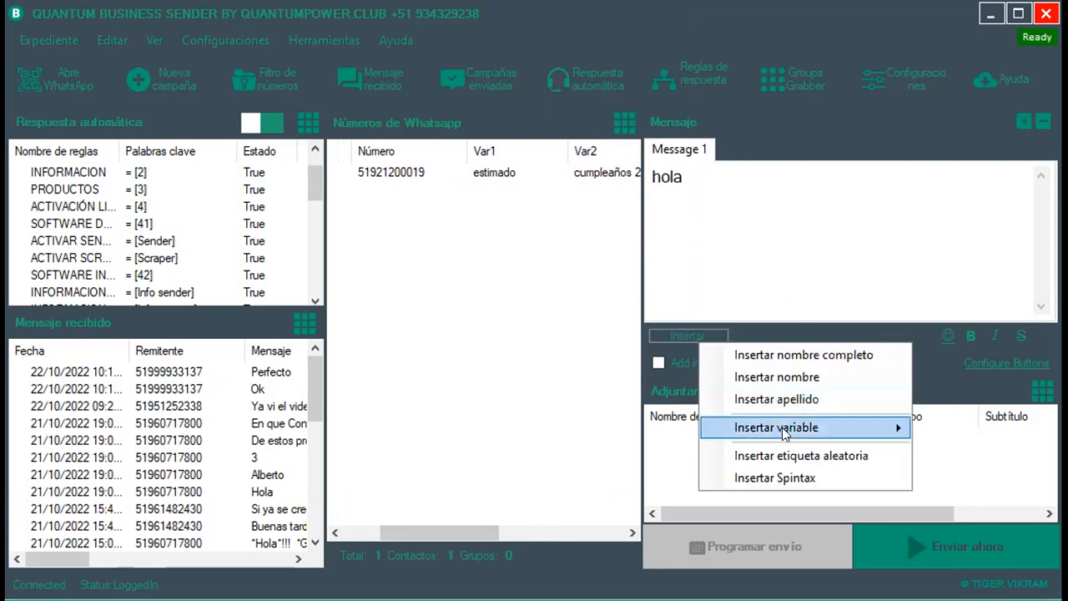
{"action": "mouse_move", "coordinate": [899, 431]}
{"action": "key", "text": "Return"}
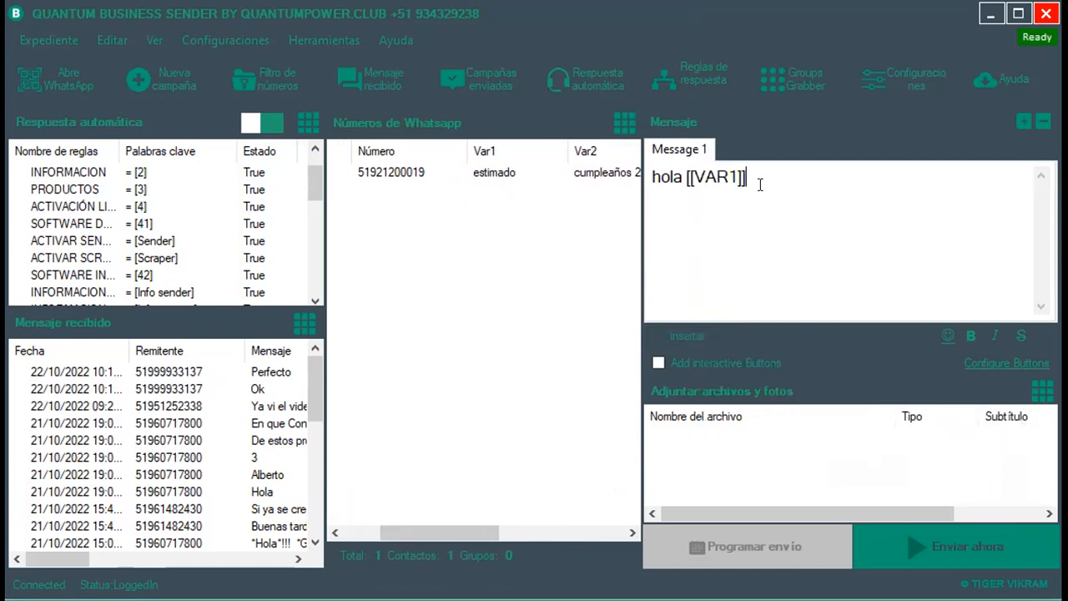
{"action": "type", "text": "buenos días. quiero"}
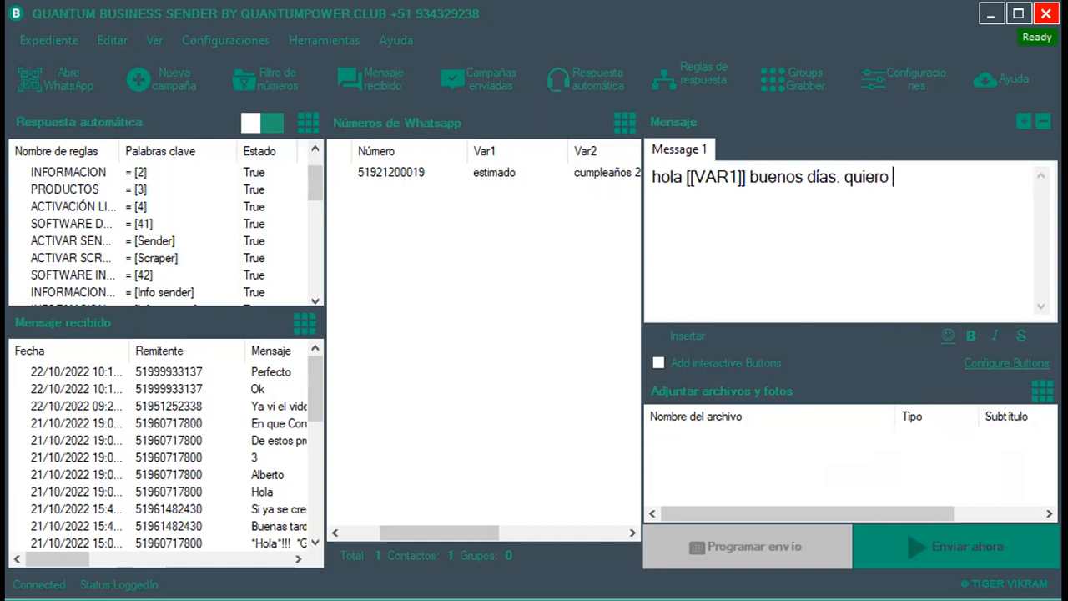
{"action": "key", "text": "BackSpace"}
{"action": "key", "text": "BackSpace"}
{"action": "key", "text": "BackSpace"}
{"action": "key", "text": "BackSpace"}
{"action": "key", "text": "BackSpace"}
{"action": "type", "text": "Quiero felicitarte"}
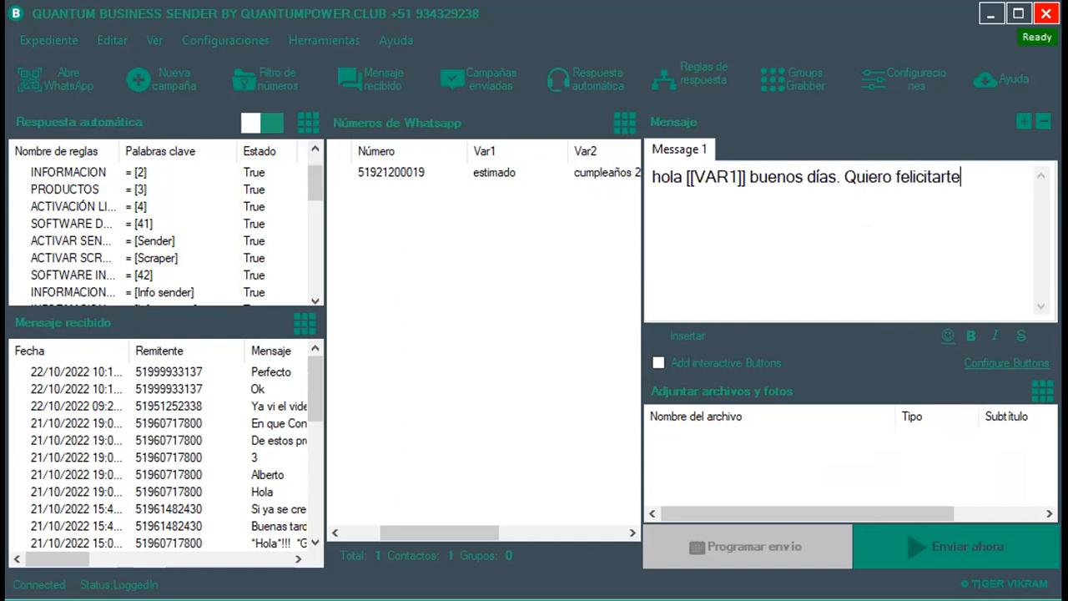
Replace 'Quiero felicitarte' with 'Me comentan que trabajas en'.
{"action": "left_click_drag", "start_coordinate": [445, 533], "coordinate": [552, 550]}
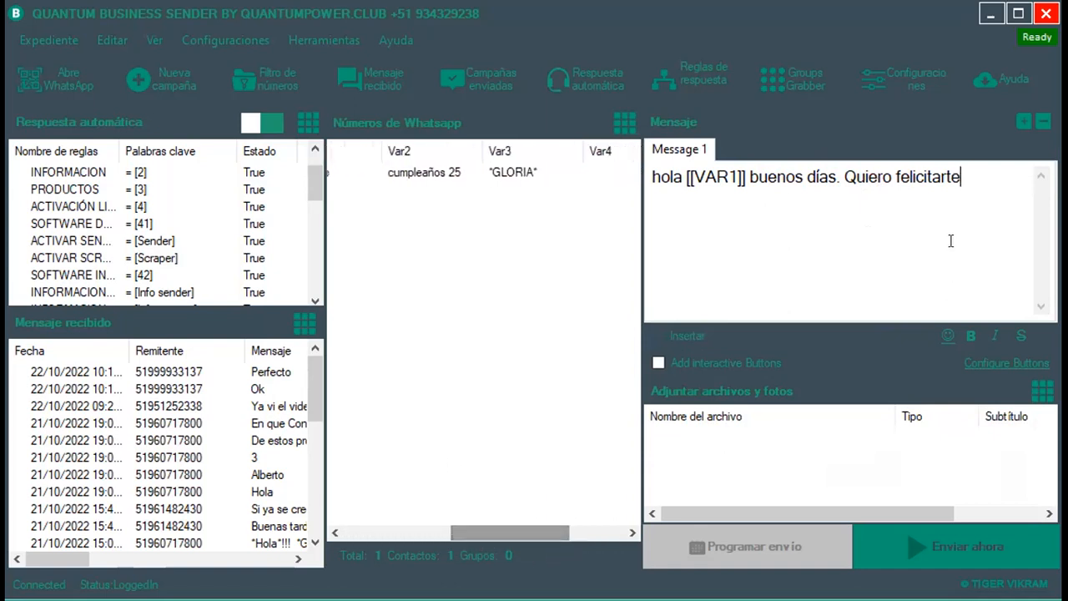
{"action": "left_click_drag", "start_coordinate": [961, 177], "coordinate": [854, 183]}
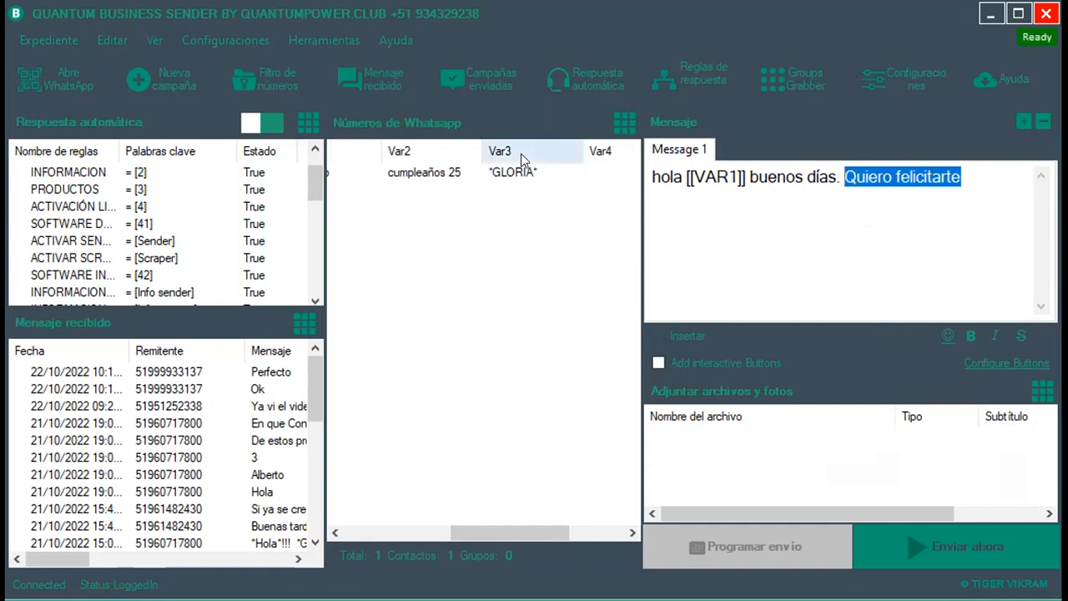
{"action": "type", "text": "Me "}
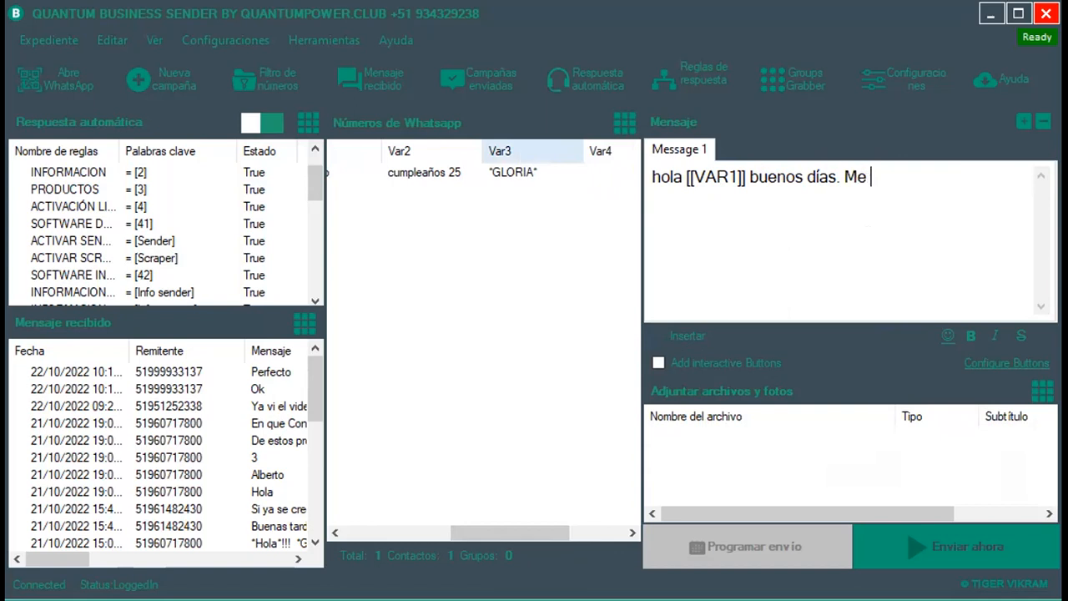
{"action": "type", "text": "comentan"}
{"action": "type", "text": "qu"}
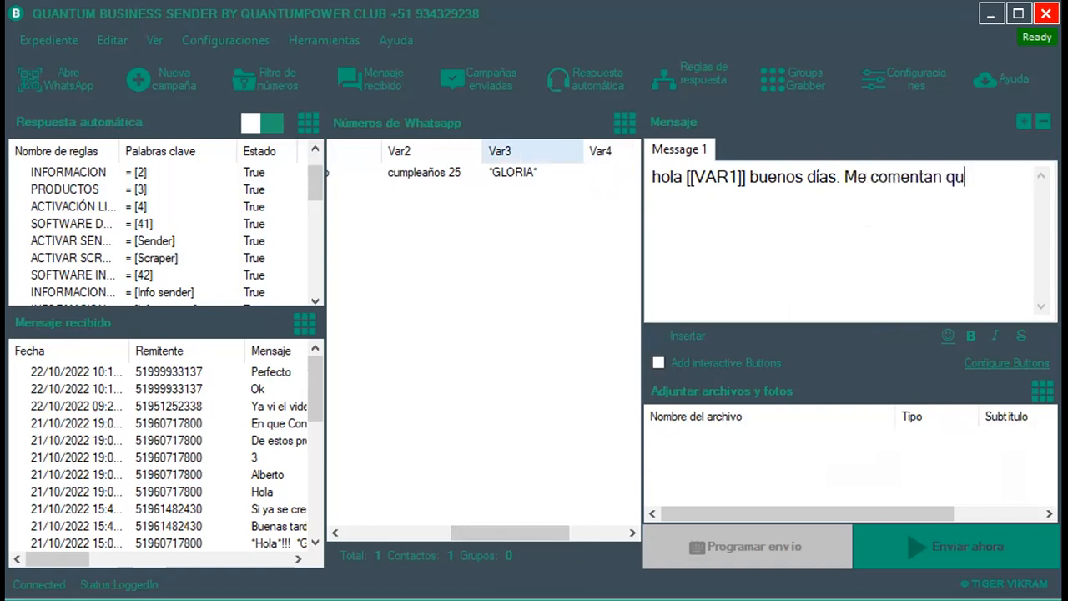
{"action": "type", "text": "e trabajas en"}
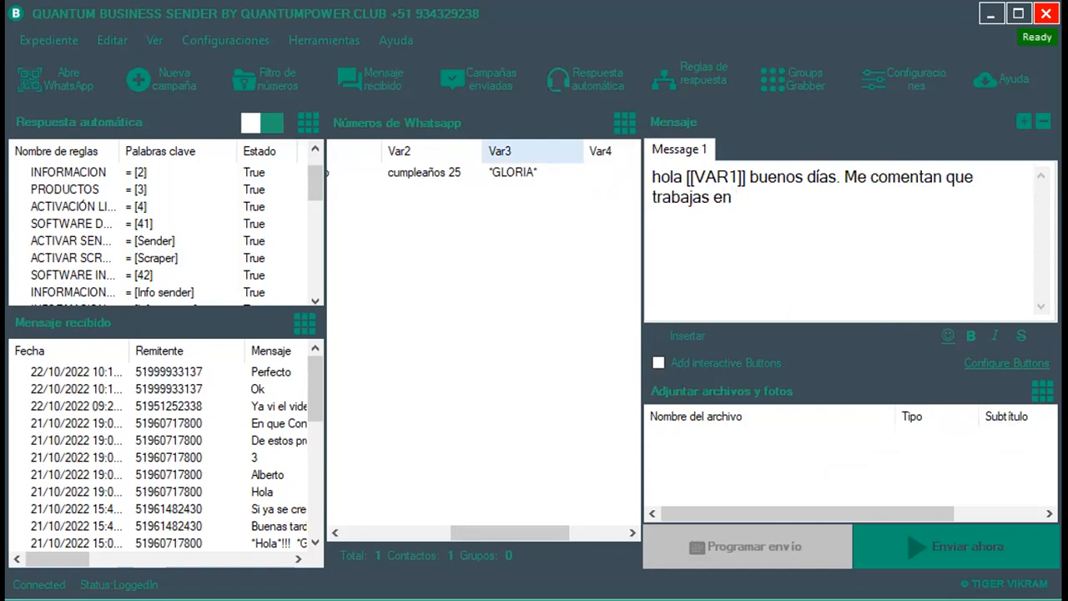
{"action": "left_click", "coordinate": [701, 334]}
Add the [[VAR3]] placeholder after 'trabajas en', followed by 'y queria felicitarte por tu'.
{"action": "mouse_move", "coordinate": [789, 414]}
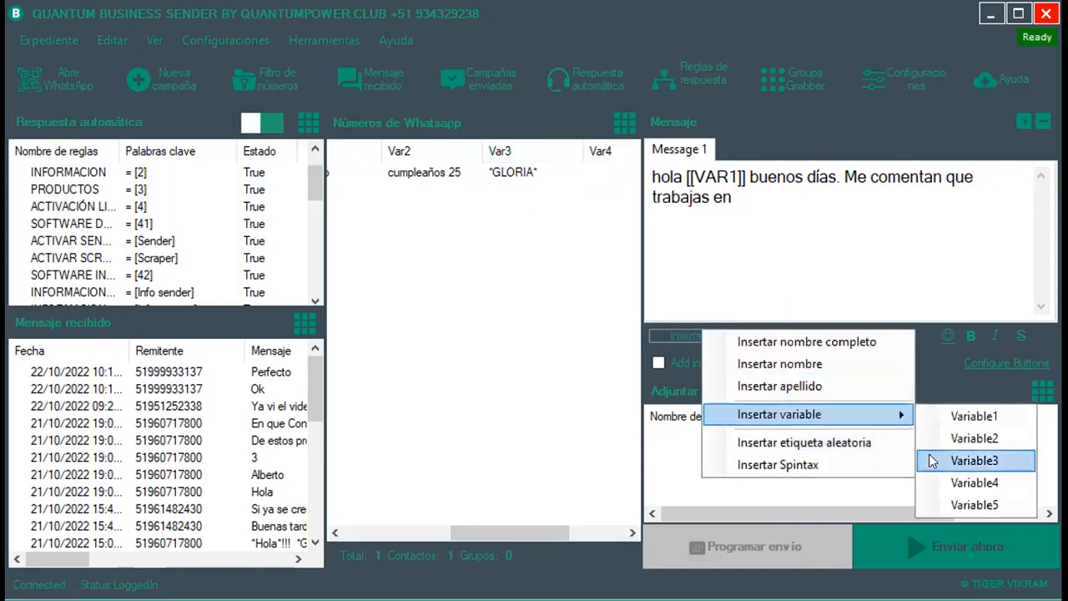
{"action": "left_click", "coordinate": [997, 461]}
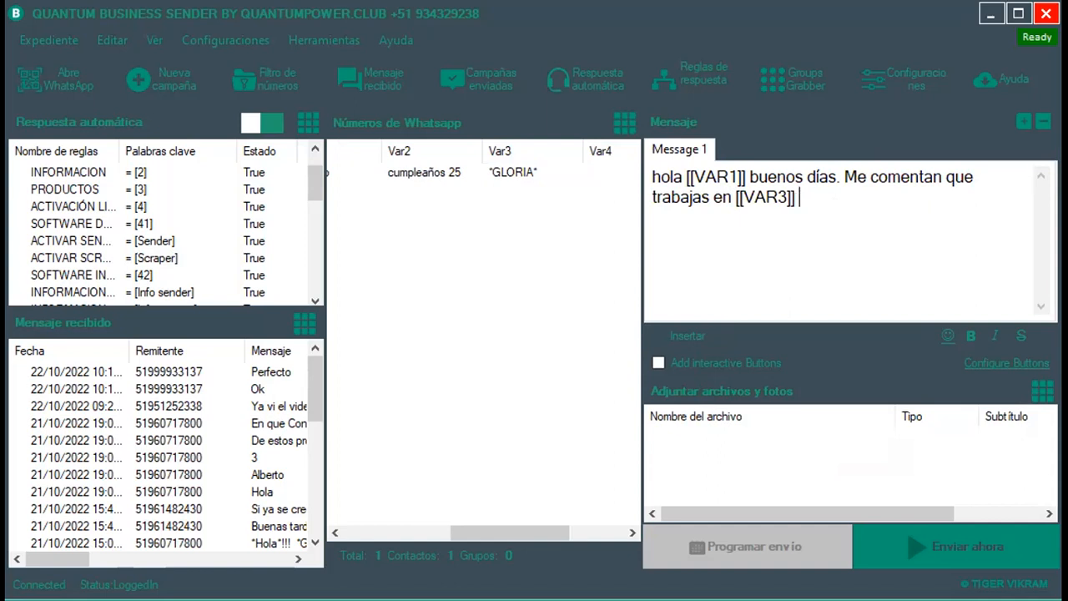
{"action": "type", "text": "y quei"}
{"action": "key", "text": "BackSpace"}
{"action": "type", "text": "ria felicitarte por tu"}
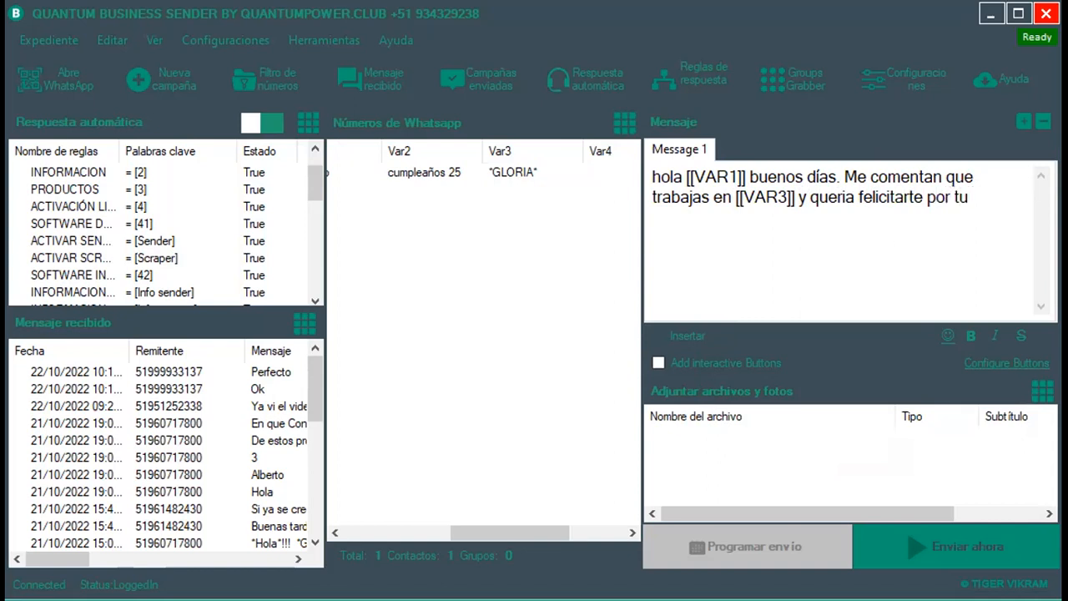
{"action": "left_click", "coordinate": [684, 338]}
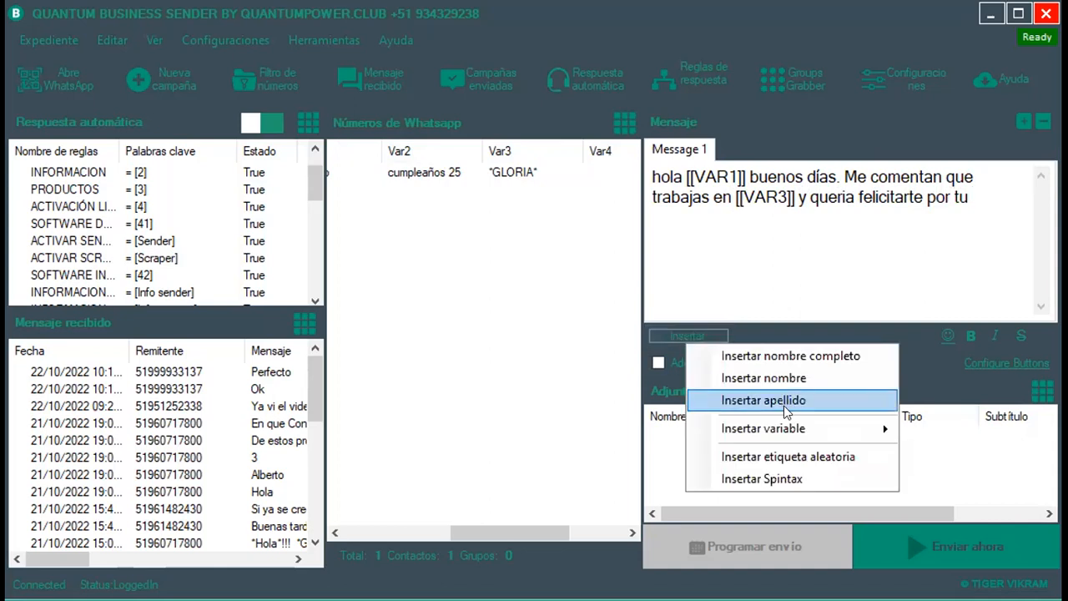
Append the [[VAR2]] placeholder after 'por tu' and end the message with a period.
{"action": "mouse_move", "coordinate": [830, 429]}
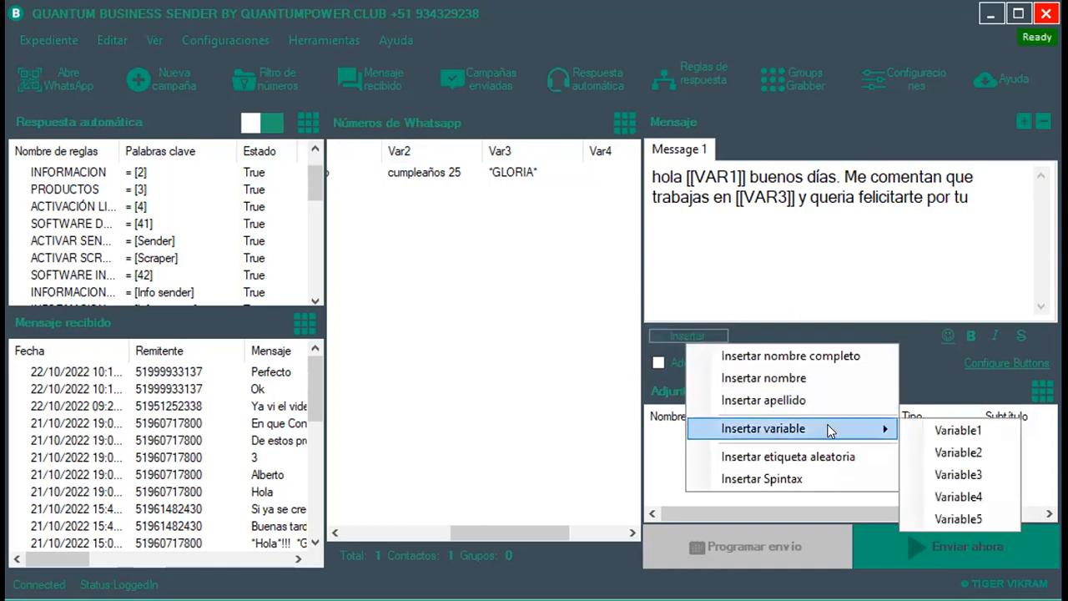
{"action": "left_click", "coordinate": [959, 452]}
{"action": "left_click", "coordinate": [1027, 199]}
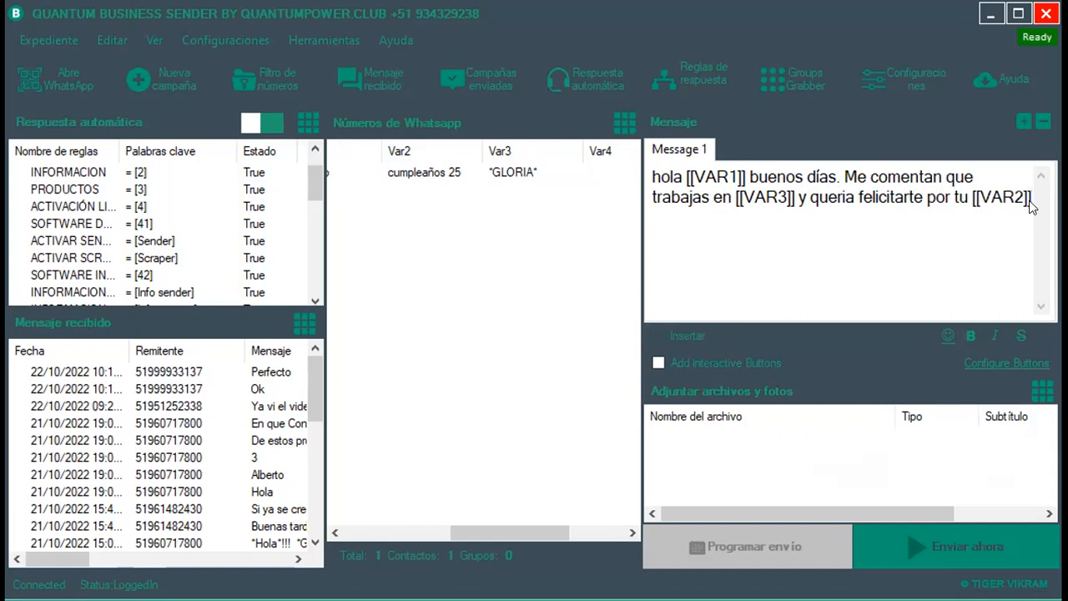
{"action": "type", "text": "."}
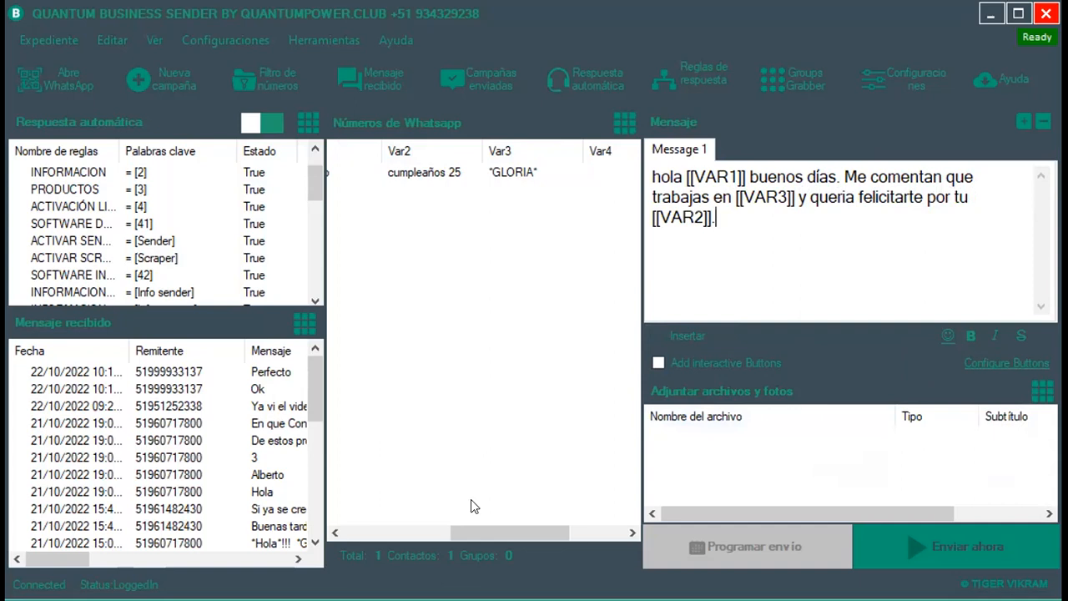
Scroll the contacts grid left and start sending the message immediately with Enviar ahora.
{"action": "left_click_drag", "start_coordinate": [492, 531], "coordinate": [426, 501]}
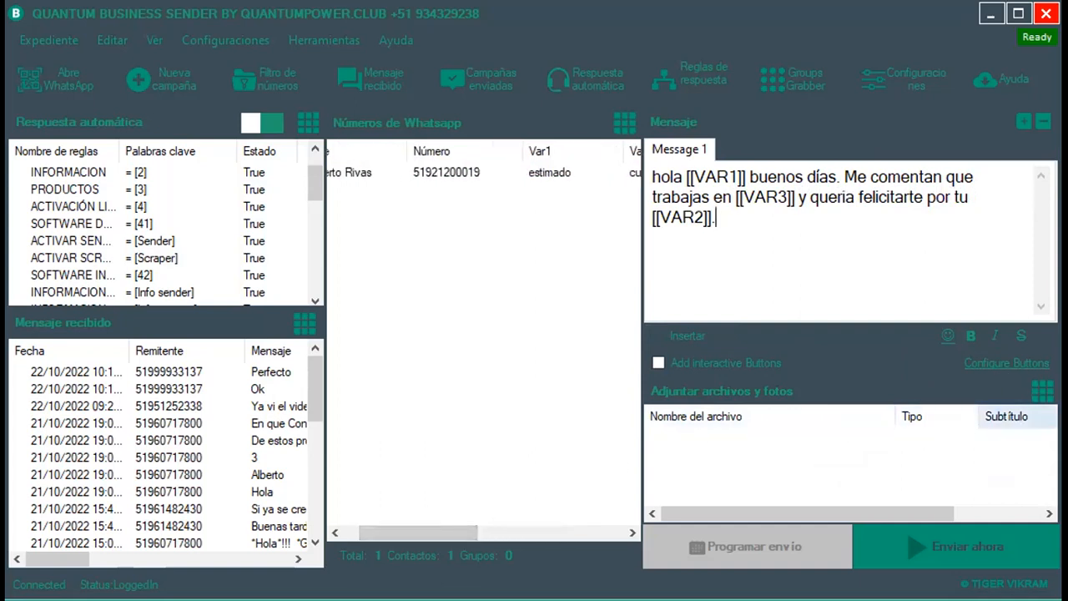
{"action": "left_click_drag", "start_coordinate": [472, 532], "coordinate": [413, 532]}
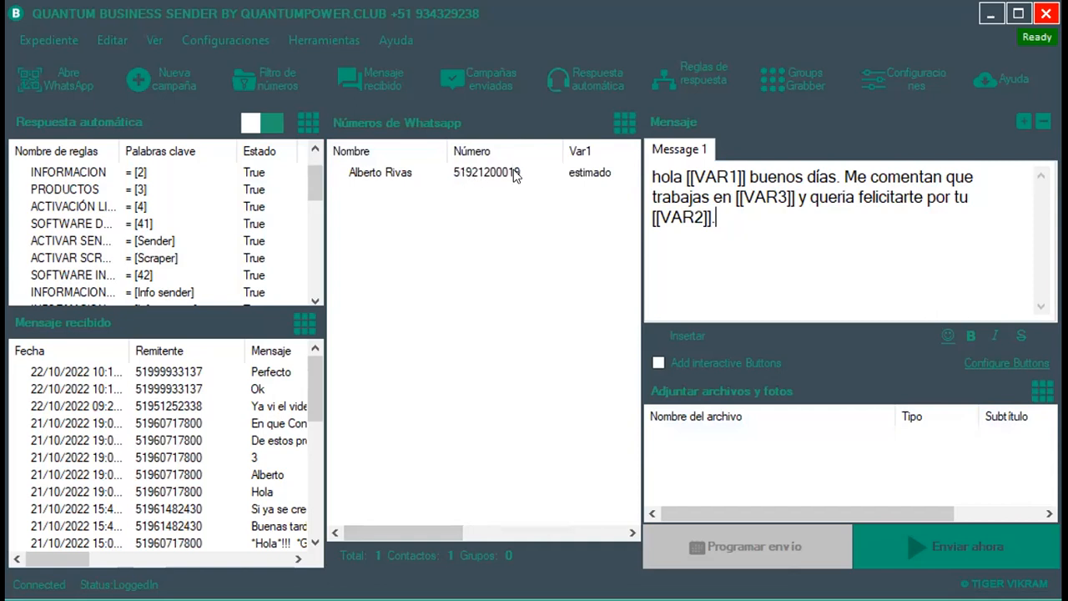
{"action": "left_click", "coordinate": [975, 538]}
Send in Modo ciego, acknowledge 'Campaign has been done!', and close the Sending Bulk report.
{"action": "left_click", "coordinate": [433, 330]}
{"action": "left_click", "coordinate": [706, 408]}
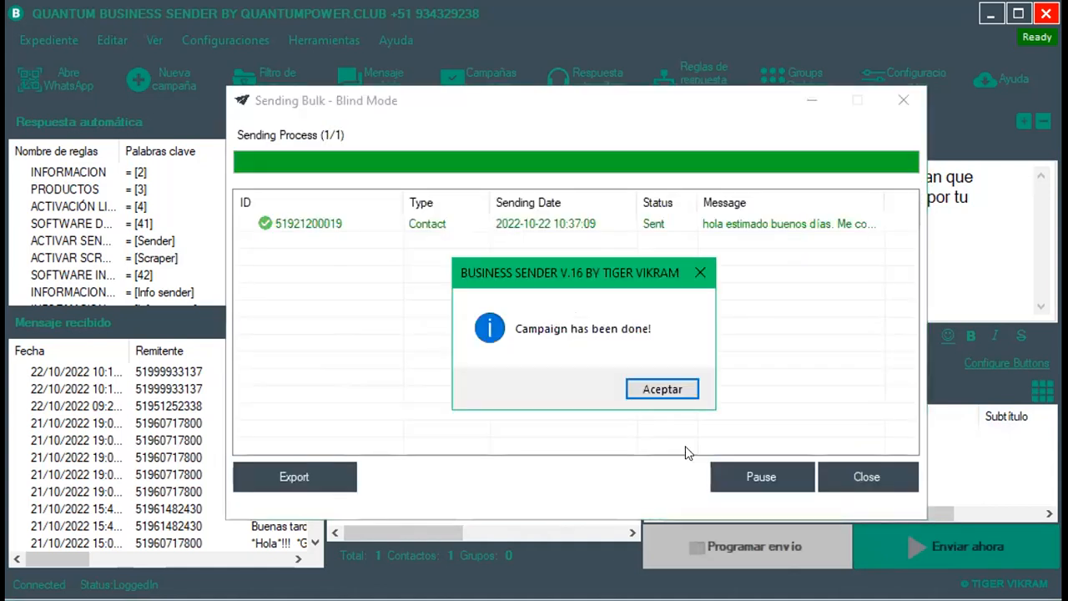
{"action": "left_click", "coordinate": [662, 390]}
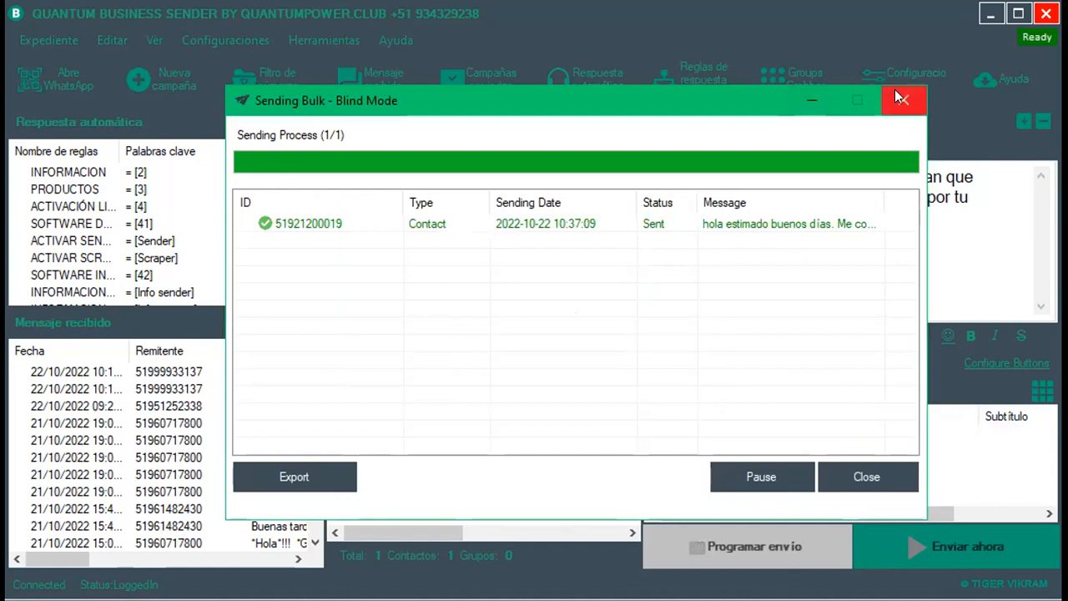
{"action": "left_click", "coordinate": [866, 472]}
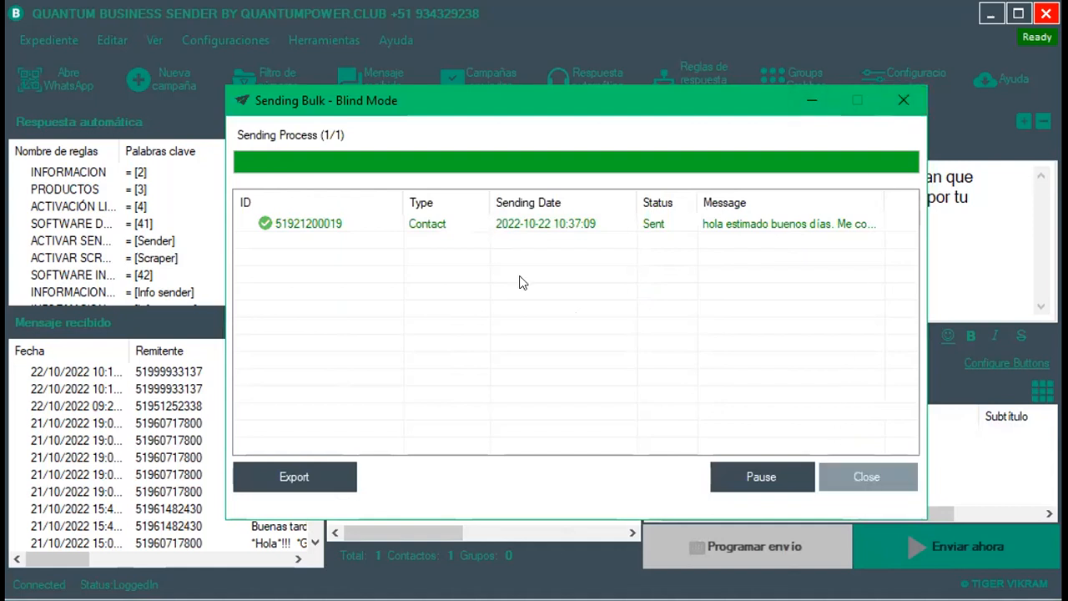
{"action": "left_click", "coordinate": [513, 73]}
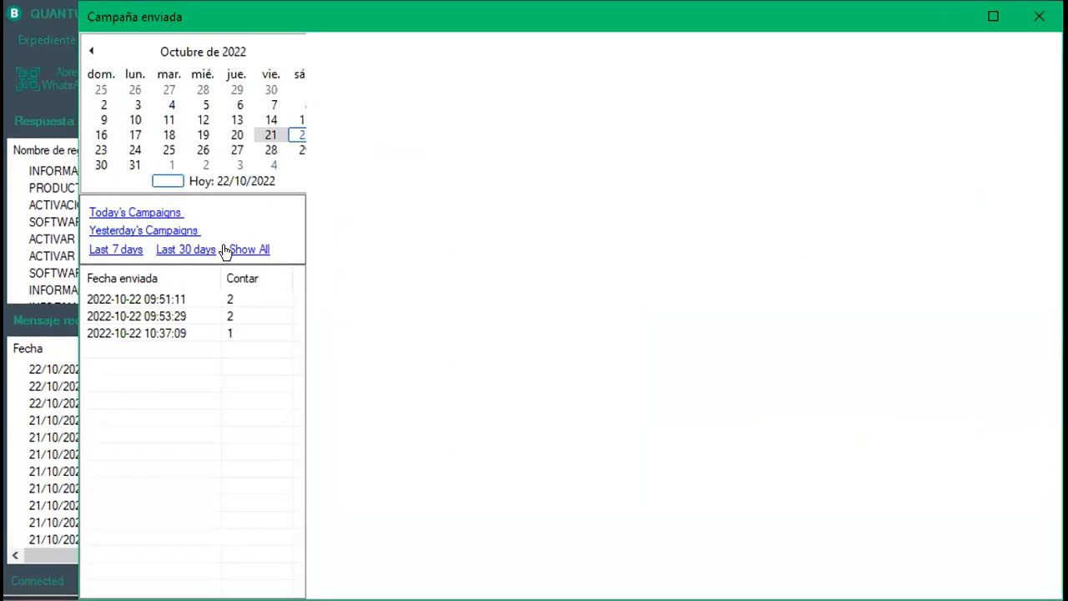
{"action": "left_click", "coordinate": [288, 136]}
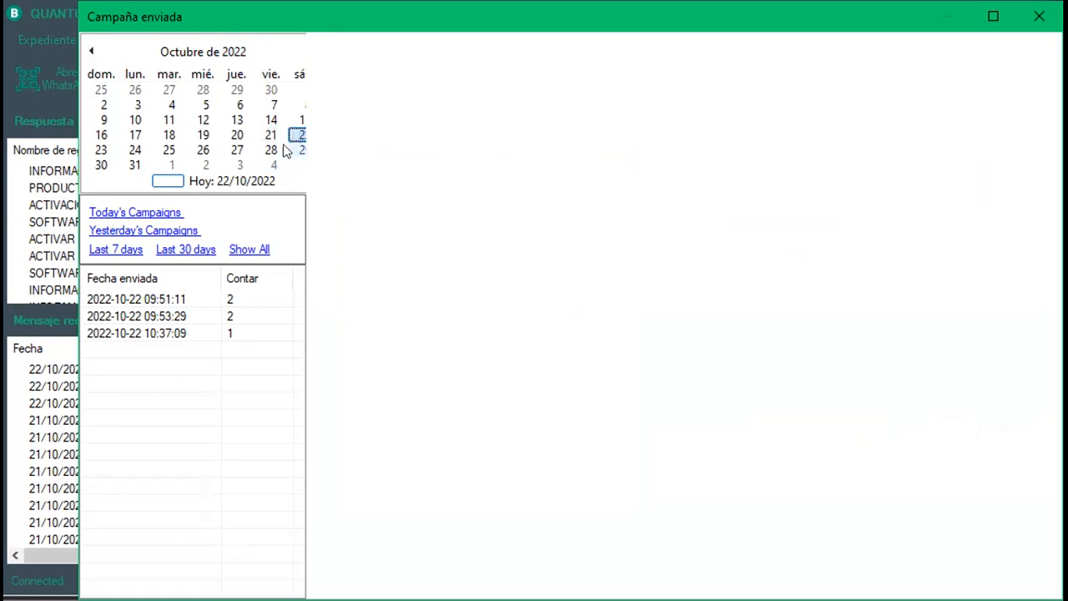
{"action": "left_click", "coordinate": [232, 335]}
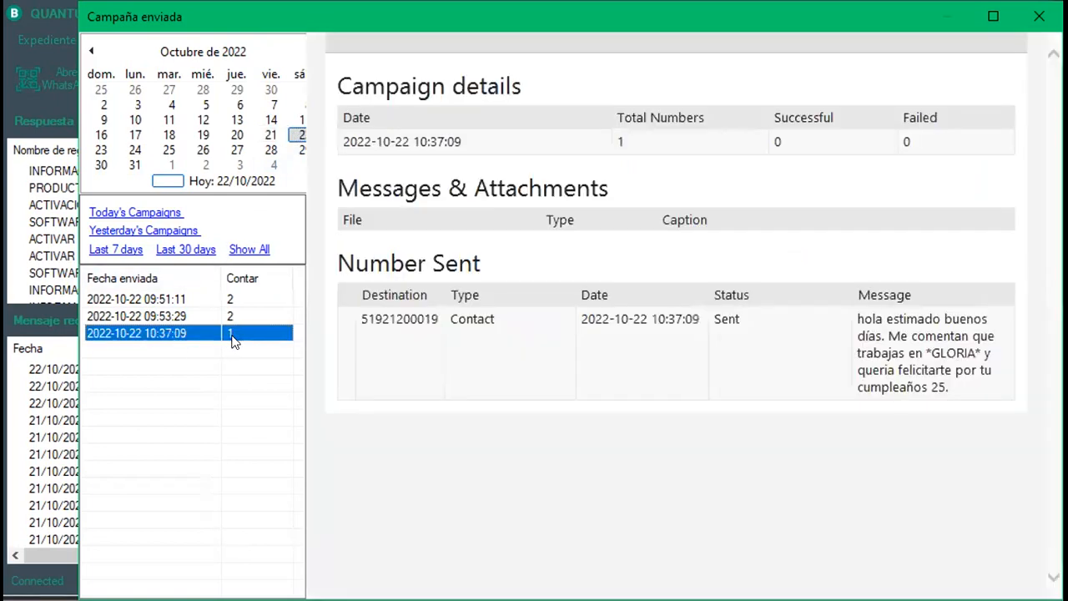
{"action": "key", "text": "alt+Tab"}
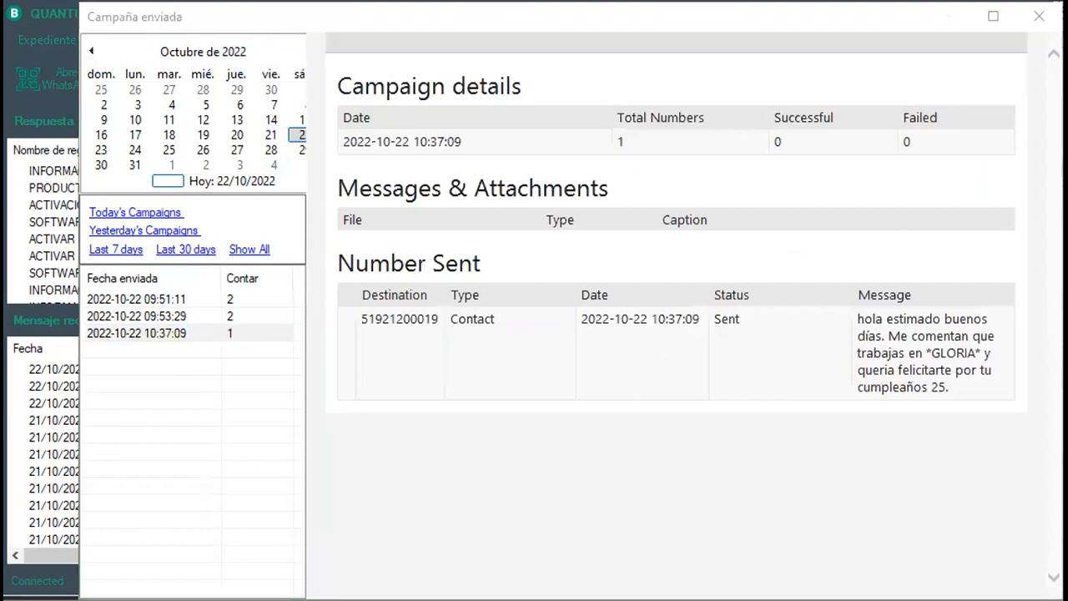
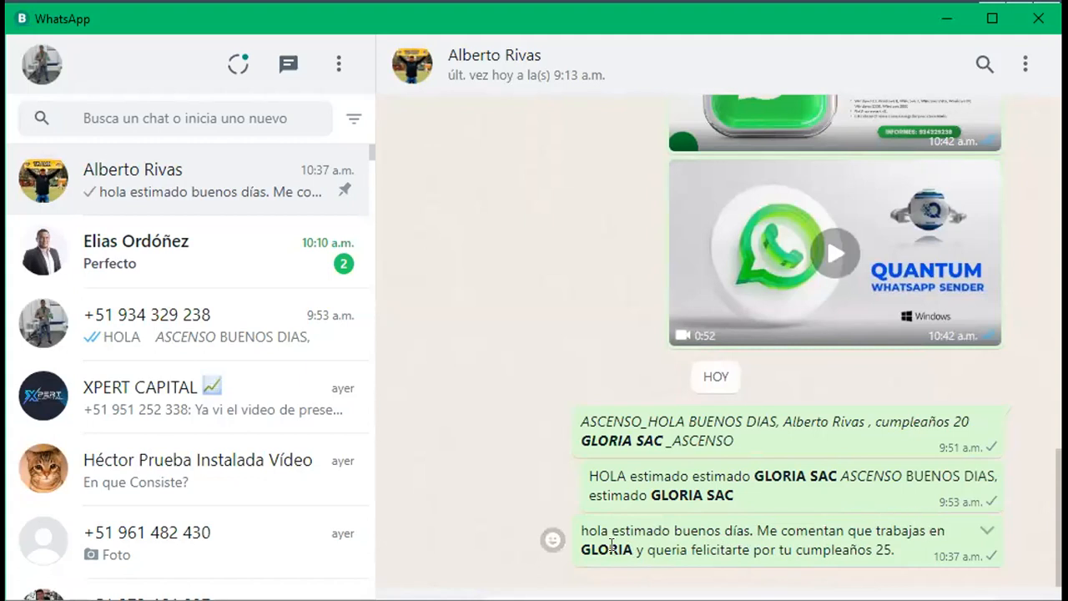
Highlight GLORIA, OLA and ASCENSO BUENO in the WhatsApp messages.
{"action": "left_click_drag", "start_coordinate": [632, 545], "coordinate": [580, 547]}
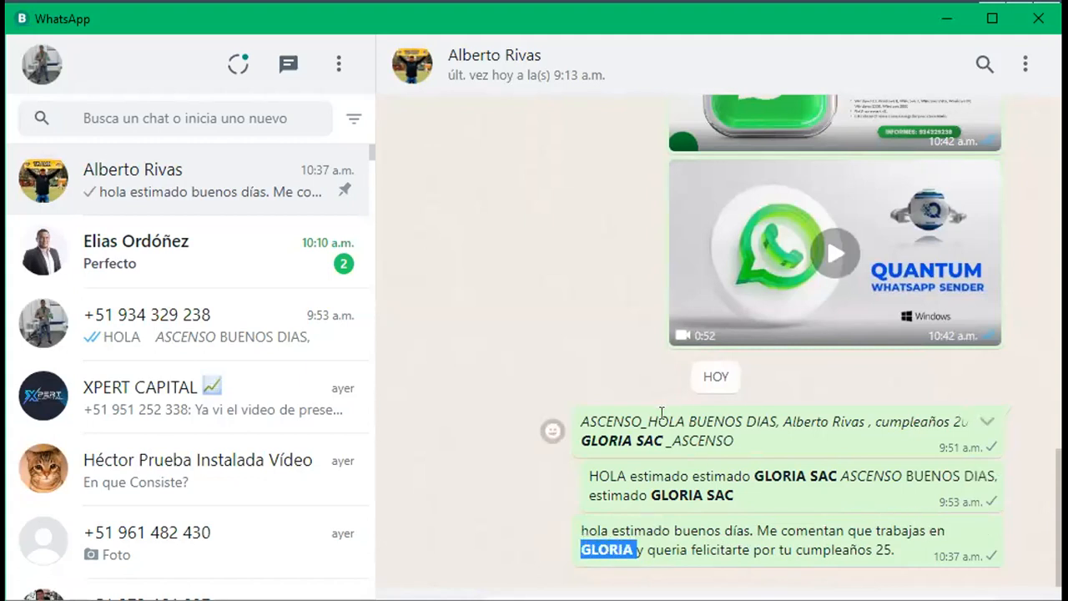
{"action": "left_click_drag", "start_coordinate": [599, 475], "coordinate": [630, 476]}
{"action": "left_click_drag", "start_coordinate": [839, 474], "coordinate": [950, 473]}
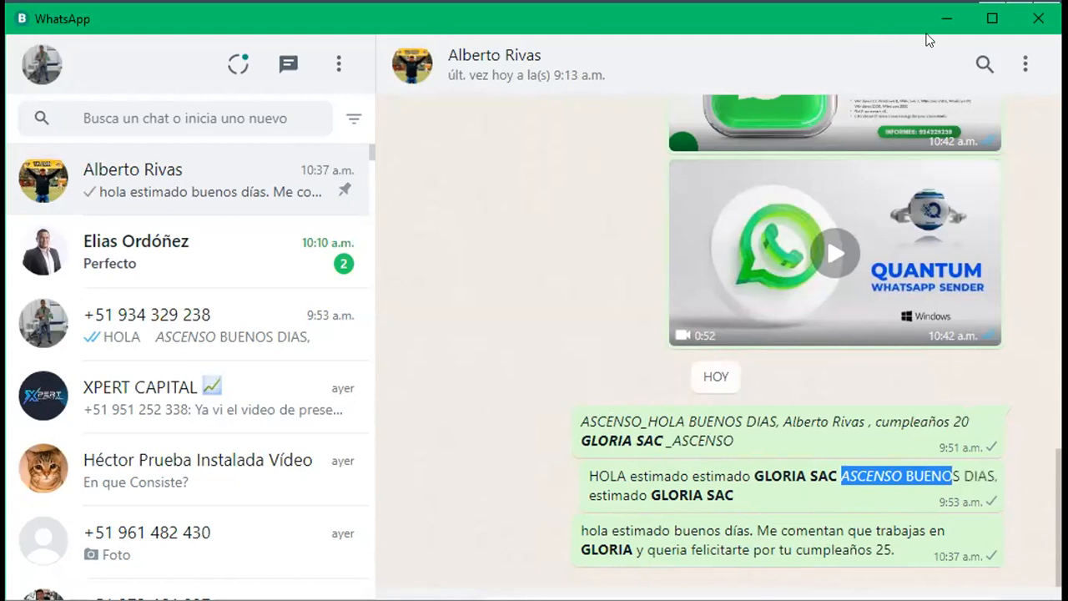
Close WhatsApp and empty the contact list with Limpiar lista.
{"action": "left_click", "coordinate": [1035, 21]}
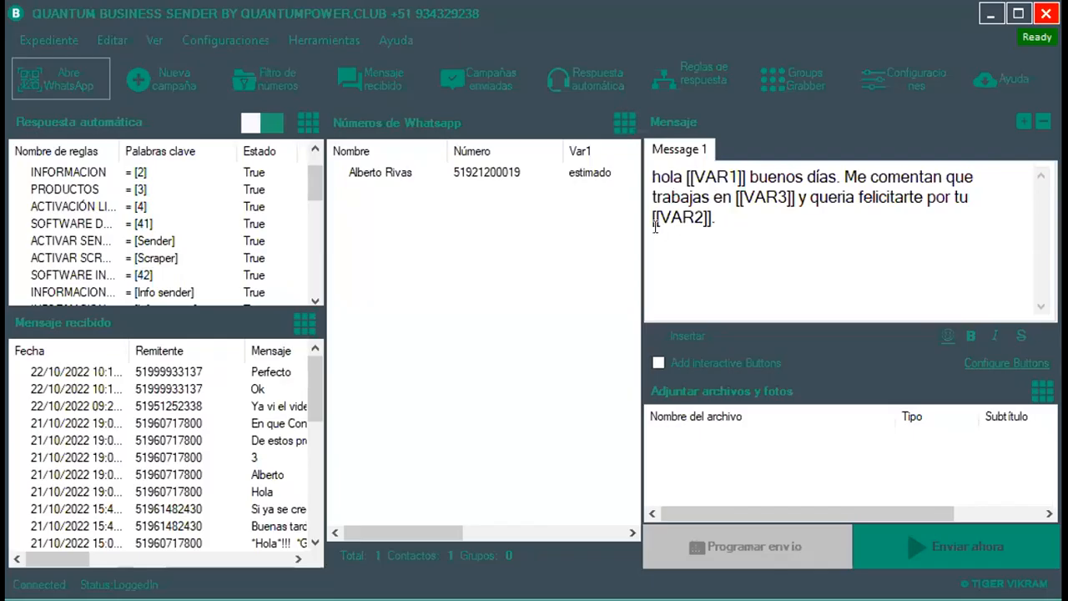
{"action": "left_click_drag", "start_coordinate": [439, 531], "coordinate": [395, 476]}
{"action": "right_click", "coordinate": [496, 236]}
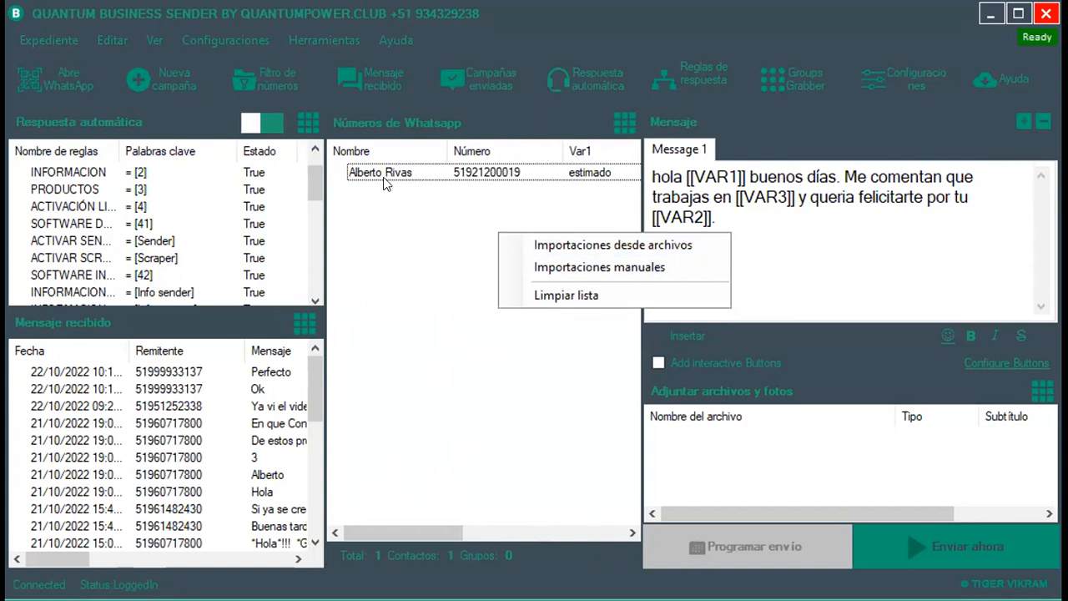
{"action": "left_click", "coordinate": [555, 295]}
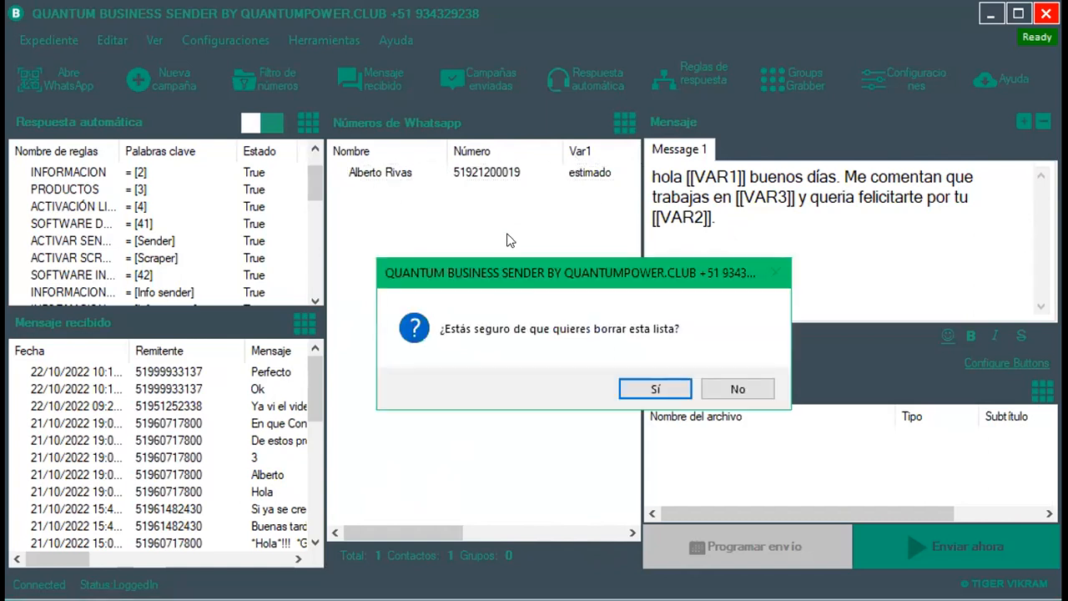
{"action": "left_click", "coordinate": [655, 389]}
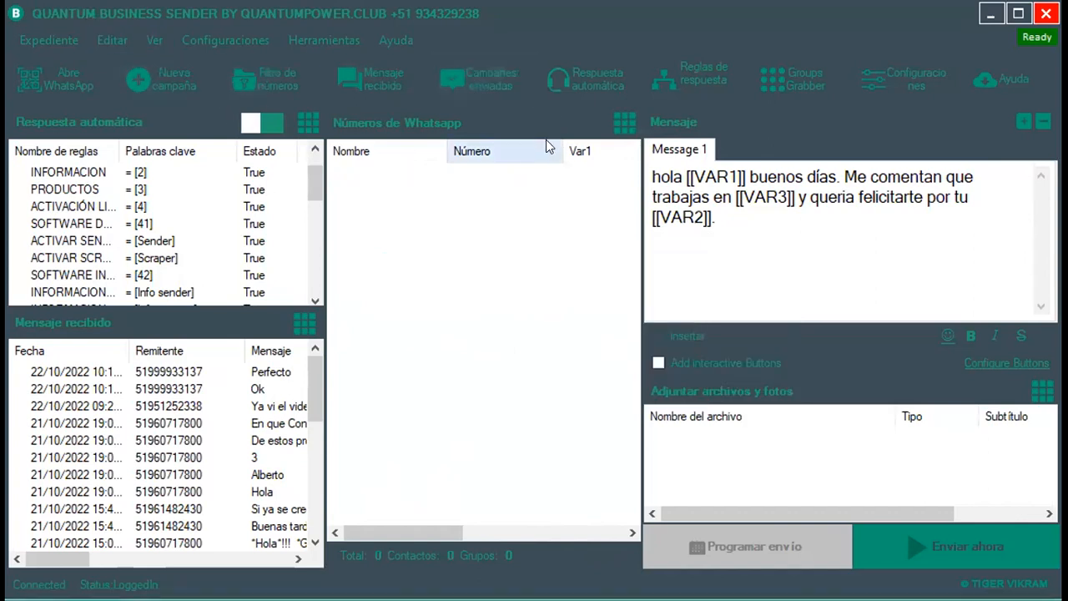
Import the four contacts from the PRUEBA GENERAL spreadsheet into the list.
{"action": "left_click", "coordinate": [623, 123]}
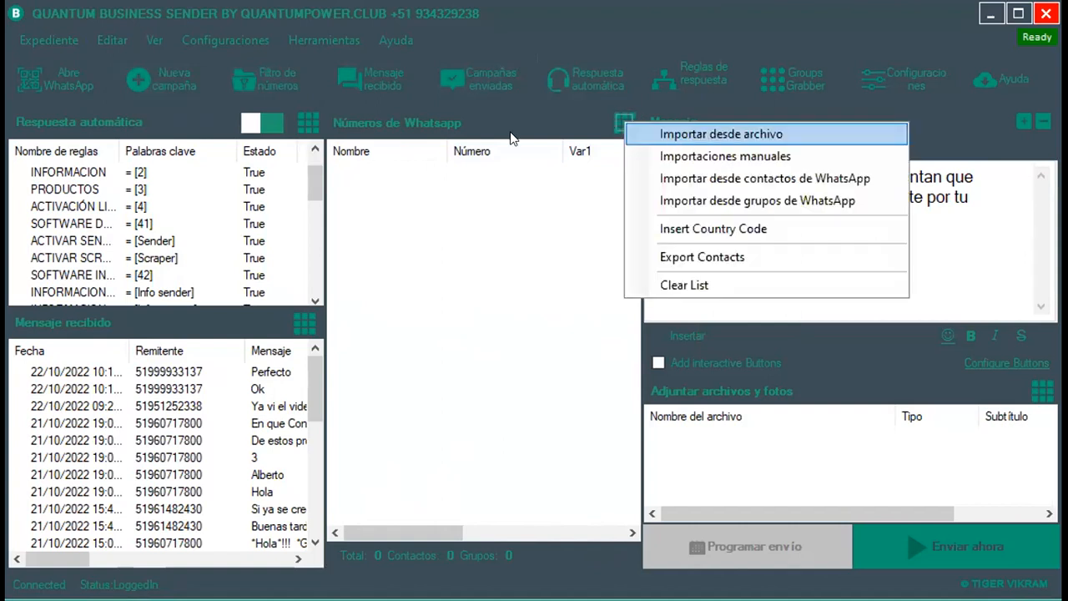
{"action": "left_click", "coordinate": [638, 133]}
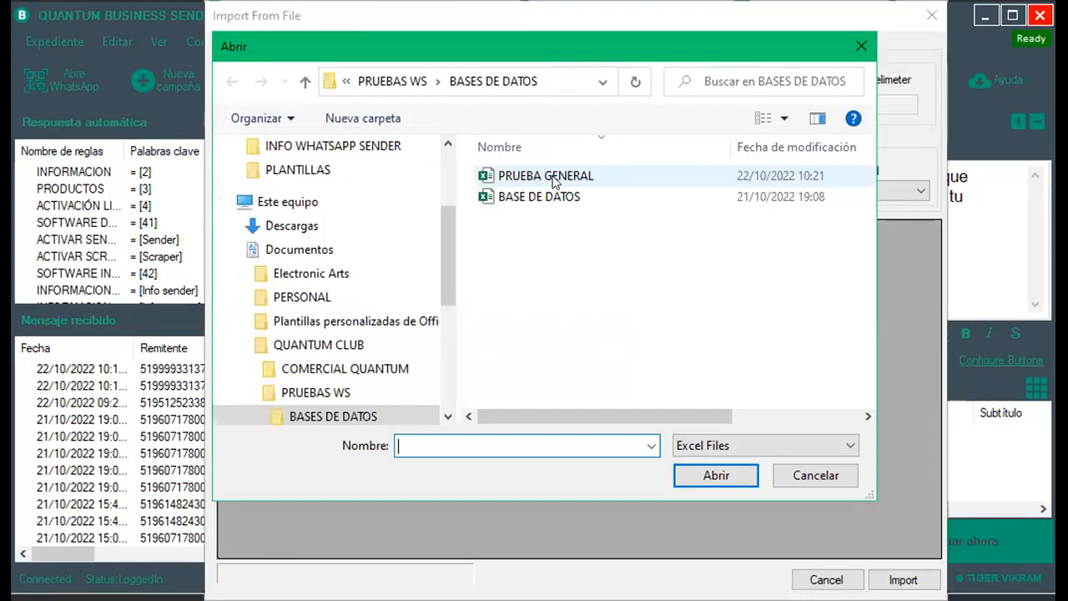
{"action": "left_click", "coordinate": [554, 177]}
{"action": "left_click", "coordinate": [705, 481]}
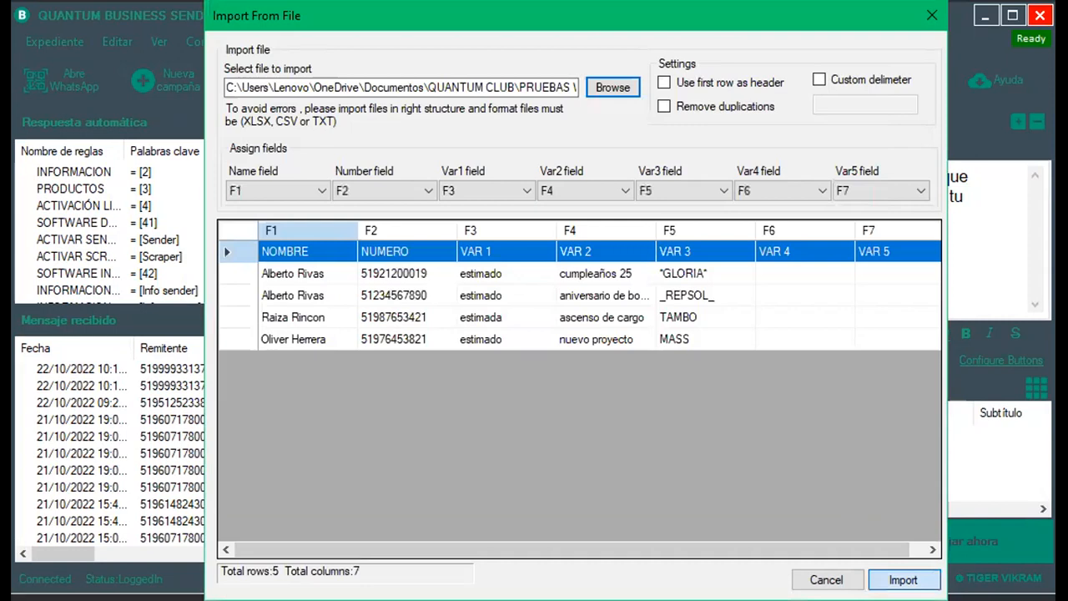
{"action": "left_click", "coordinate": [903, 579]}
{"action": "right_click", "coordinate": [509, 257]}
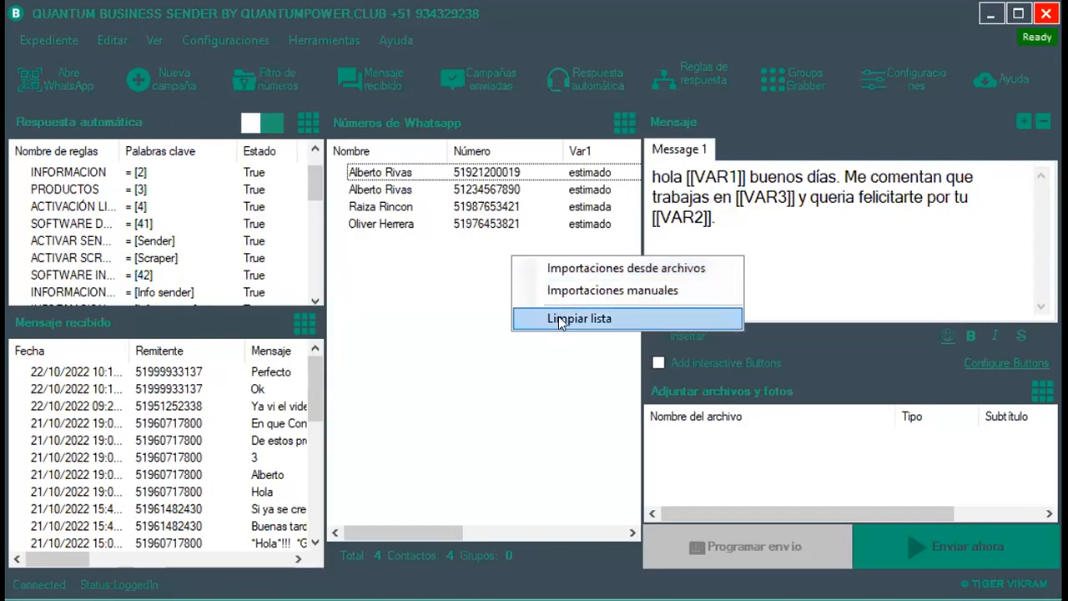
Clear the contact list and start a manual contact import.
{"action": "left_click", "coordinate": [561, 321]}
{"action": "left_click", "coordinate": [654, 386]}
{"action": "left_click", "coordinate": [624, 118]}
{"action": "left_click", "coordinate": [707, 154]}
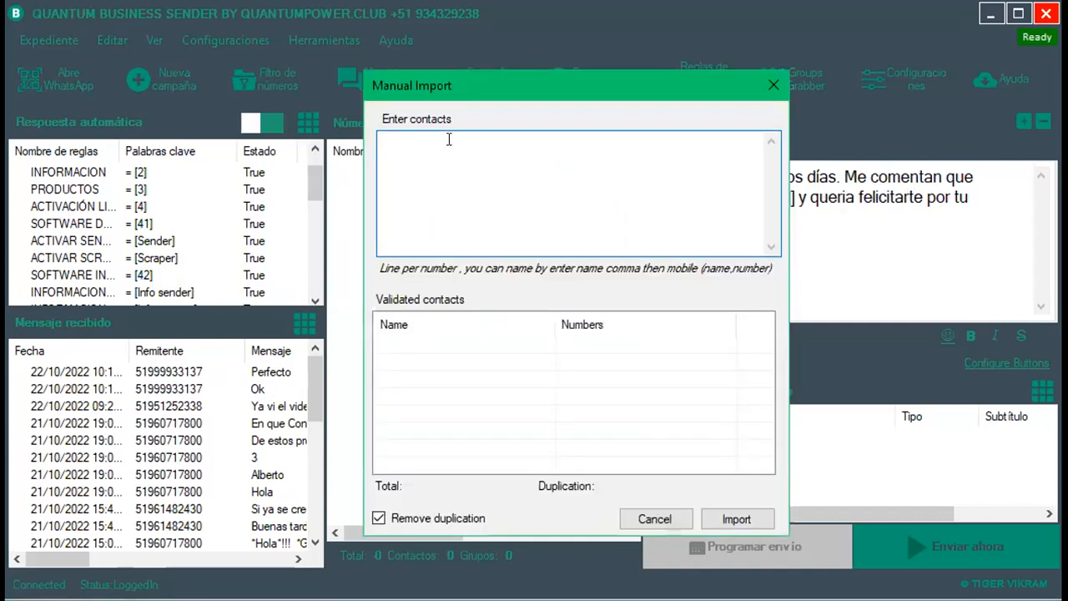
Enter 'ejemplo, 98765432' without a 51 country code and import it.
{"action": "type", "text": "ej"}
{"action": "type", "text": "ejemplo"}
{"action": "type", "text": ", 987654321"}
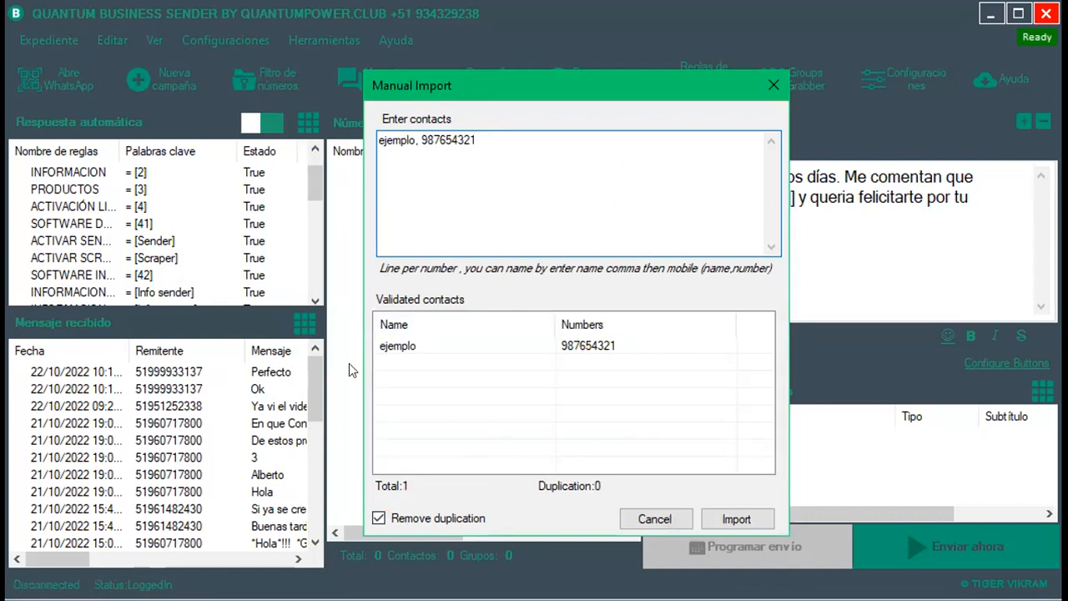
{"action": "left_click", "coordinate": [419, 144]}
{"action": "type", "text": "51"}
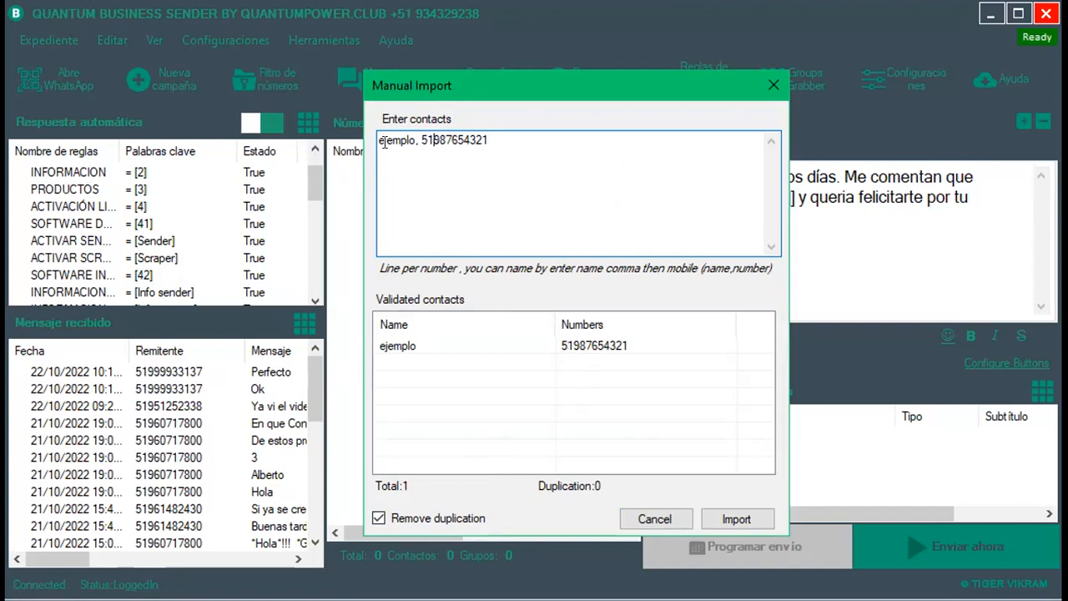
{"action": "key", "text": "BackSpace"}
{"action": "key", "text": "BackSpace"}
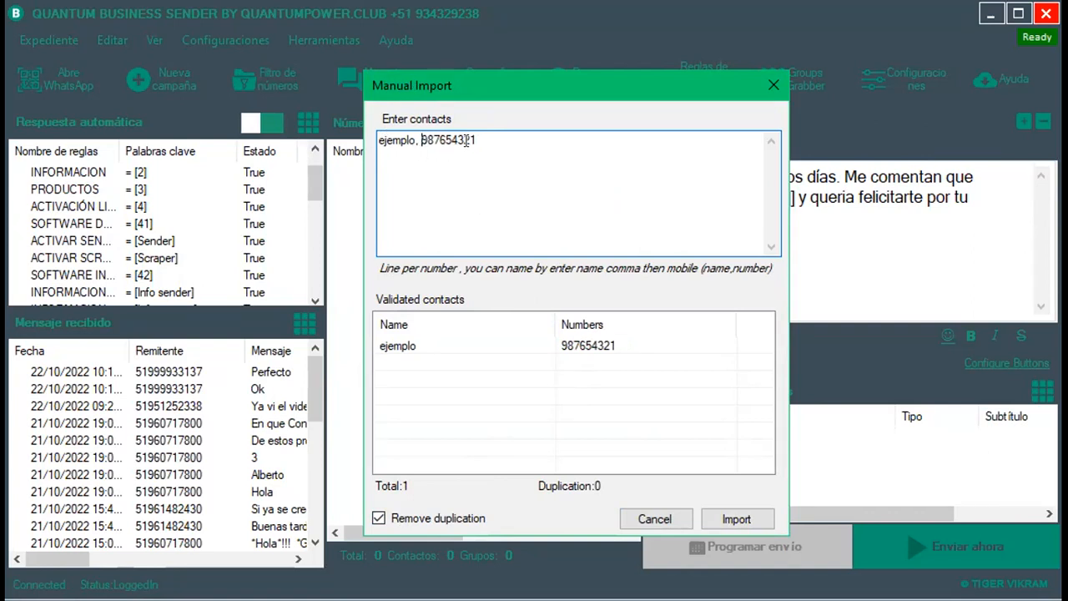
{"action": "left_click_drag", "start_coordinate": [474, 139], "coordinate": [419, 132]}
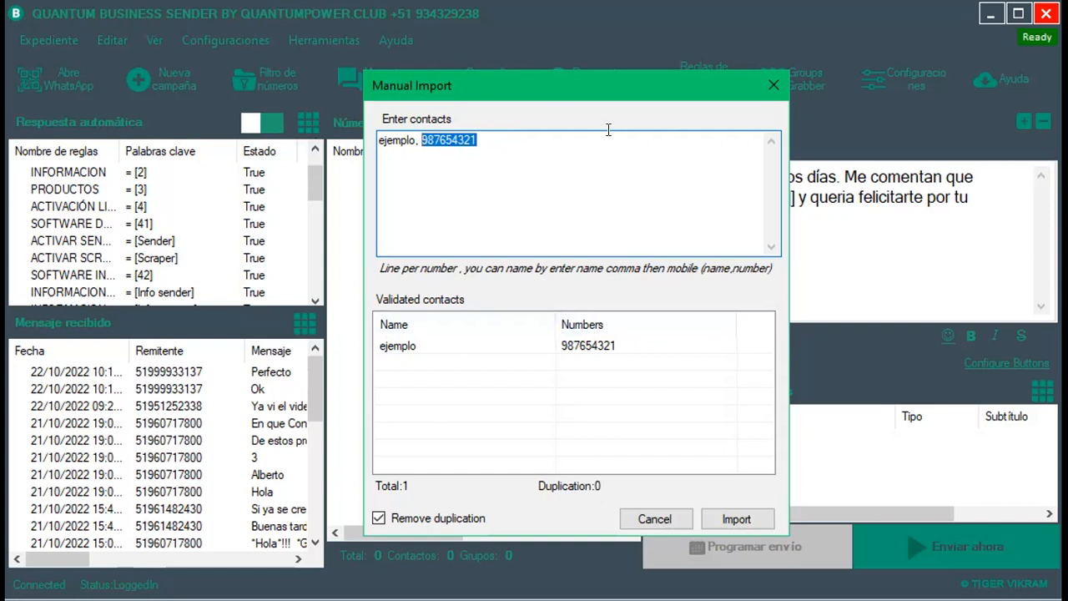
{"action": "left_click", "coordinate": [736, 520]}
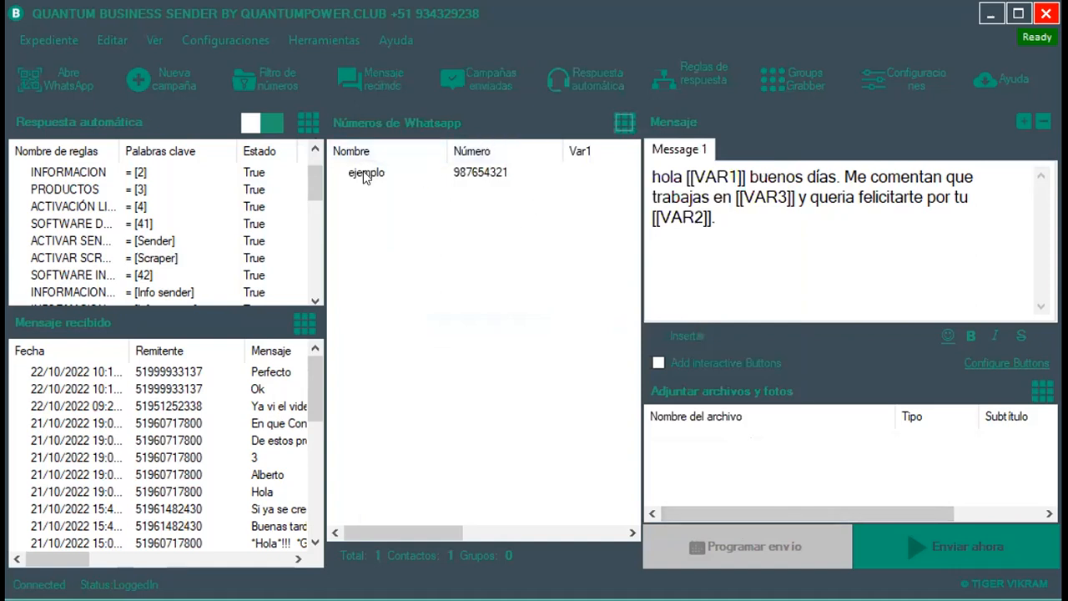
Add country code 51 to the ejemplo contact's number.
{"action": "left_click", "coordinate": [625, 124]}
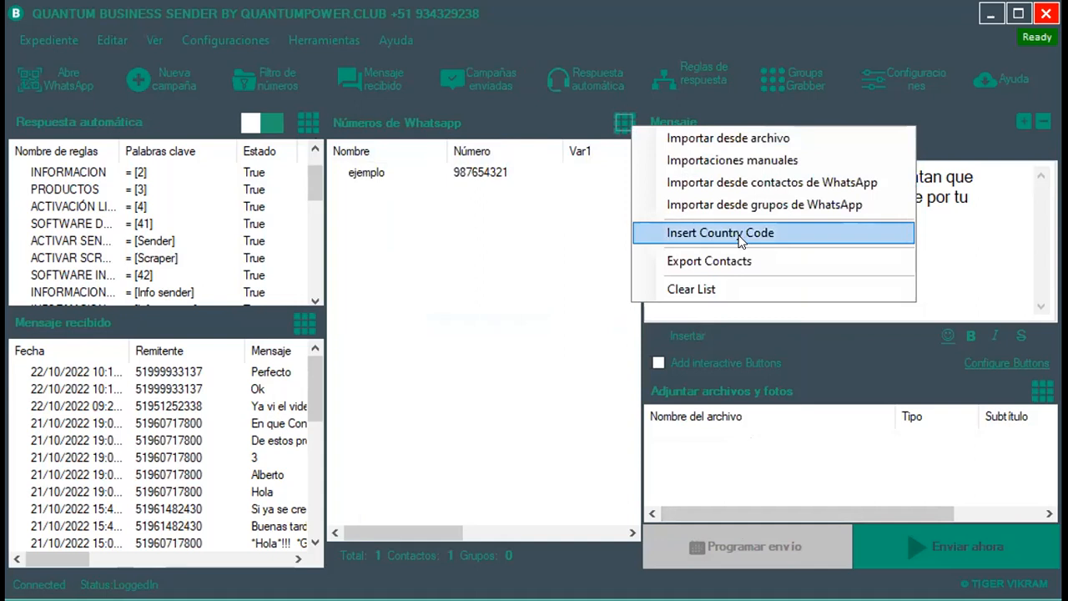
{"action": "left_click", "coordinate": [709, 233]}
{"action": "type", "text": "51"}
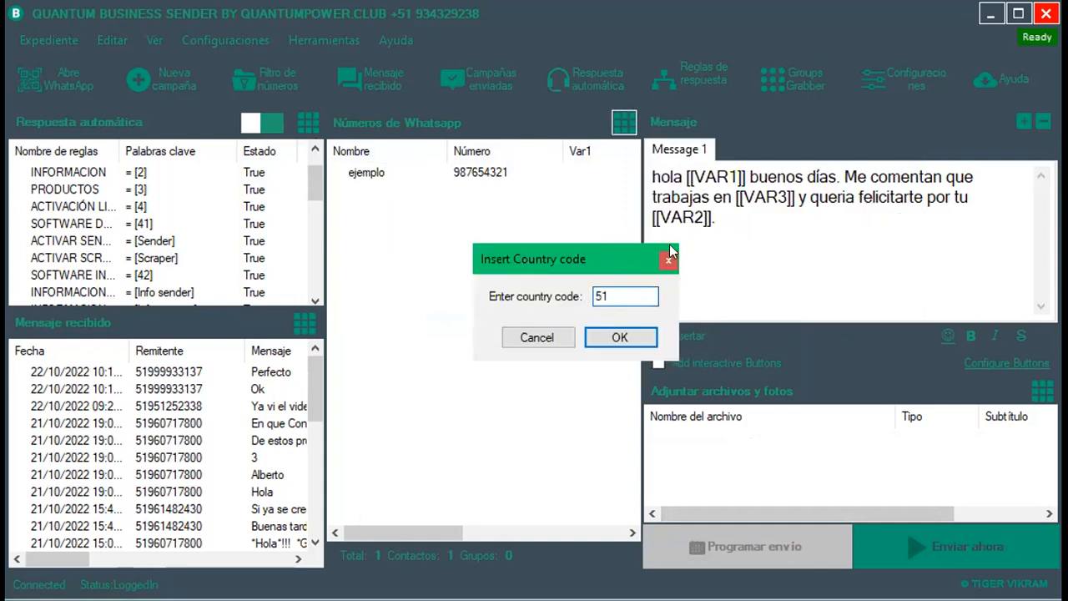
{"action": "key", "text": "Return"}
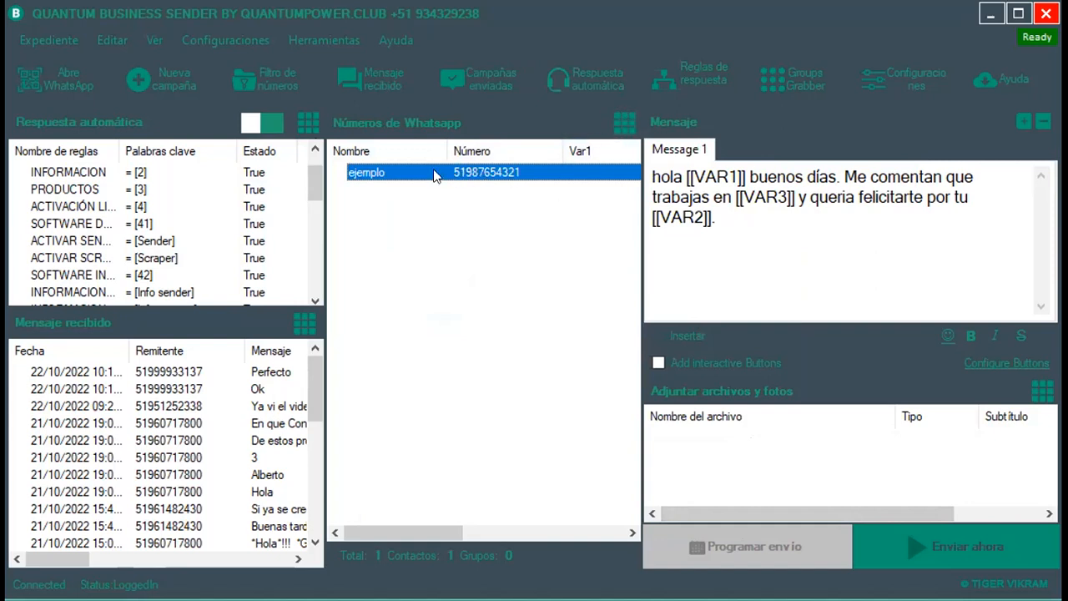
Clear the whole contact list, confirming with Sí.
{"action": "left_click", "coordinate": [624, 122]}
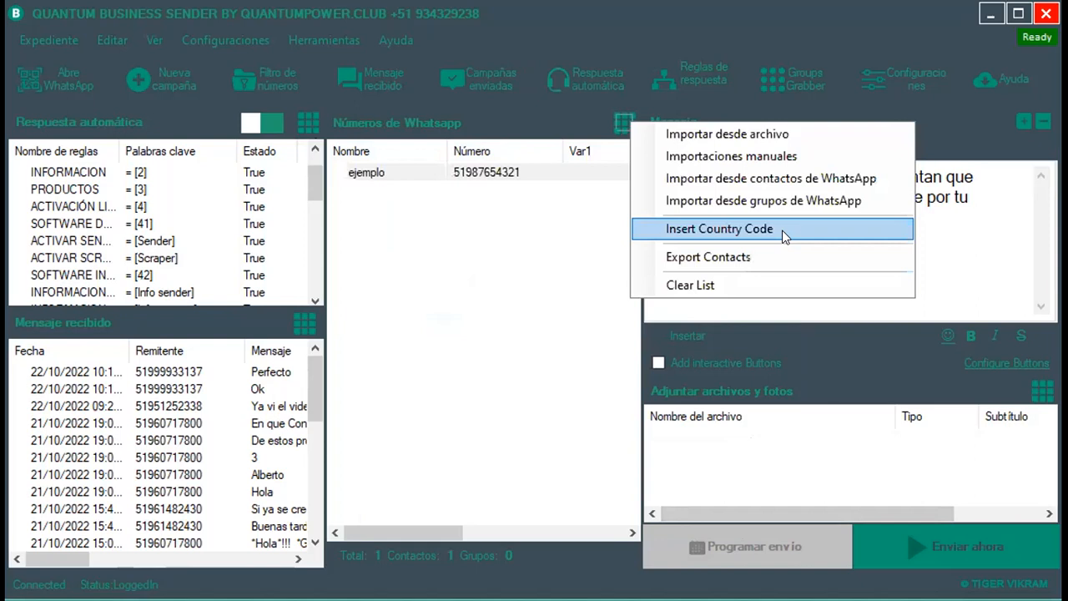
{"action": "left_click", "coordinate": [514, 225]}
{"action": "left_click", "coordinate": [624, 122]}
{"action": "left_click", "coordinate": [684, 279]}
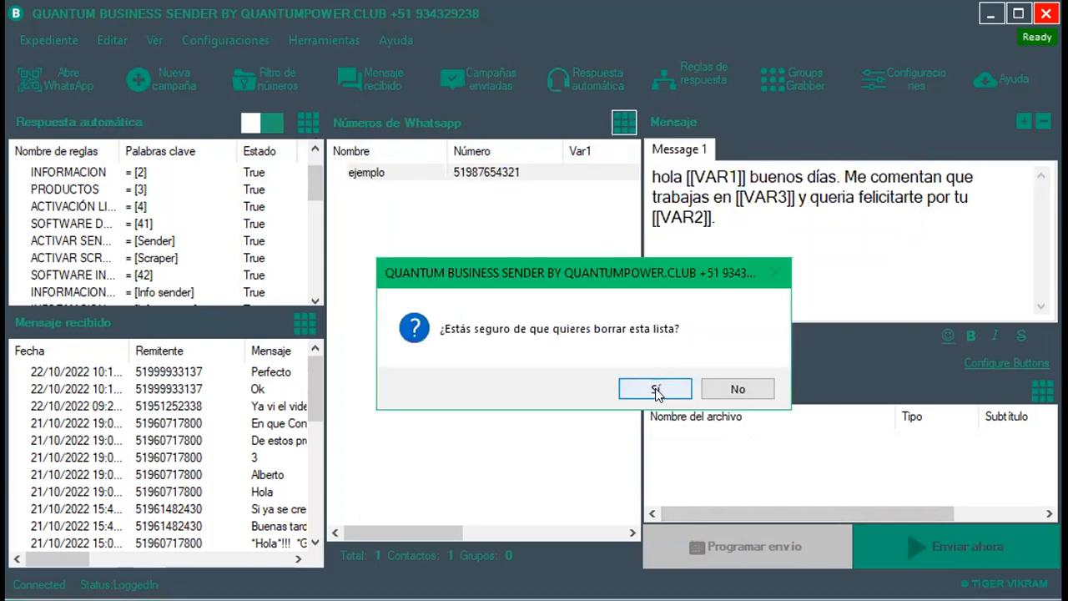
{"action": "left_click", "coordinate": [655, 390]}
{"action": "left_click", "coordinate": [622, 122]}
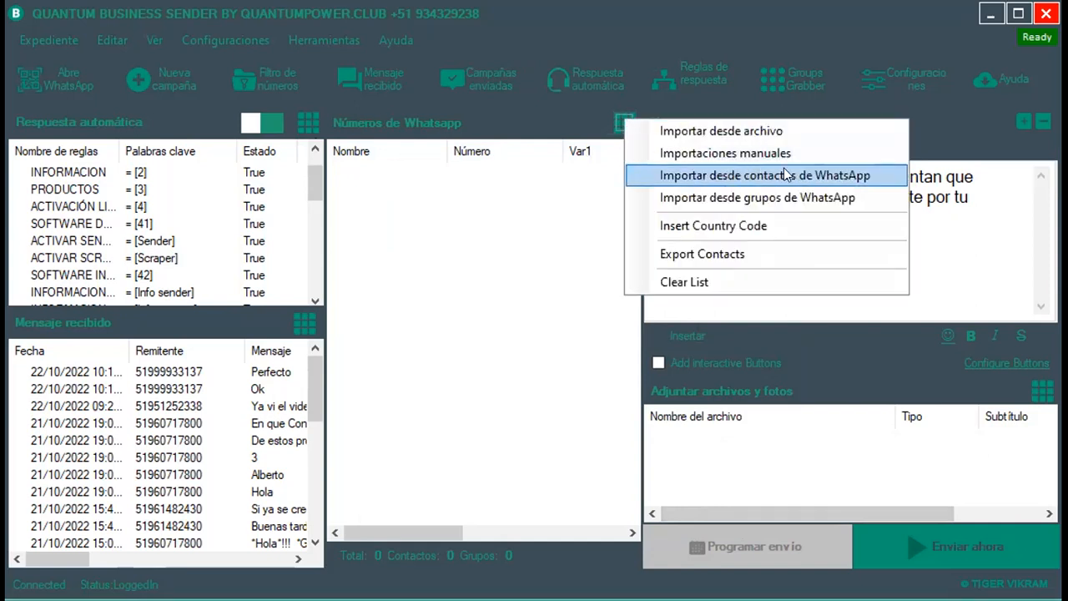
Import all 441 WhatsApp contacts and scroll through the loaded list.
{"action": "left_click", "coordinate": [830, 179]}
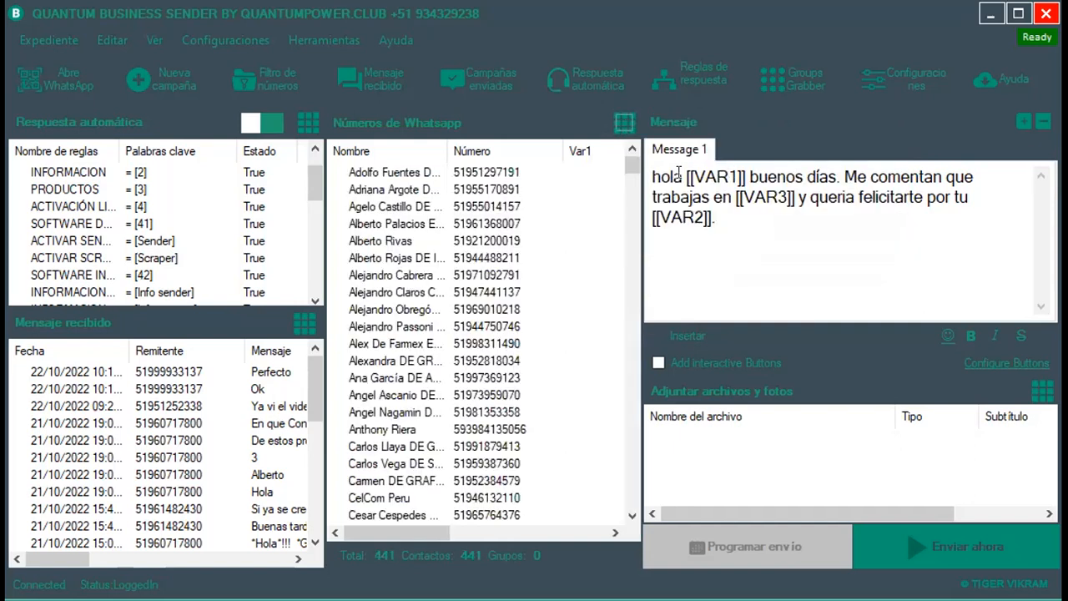
{"action": "scroll", "coordinate": [548, 199], "scroll_direction": "down", "scroll_amount": 7}
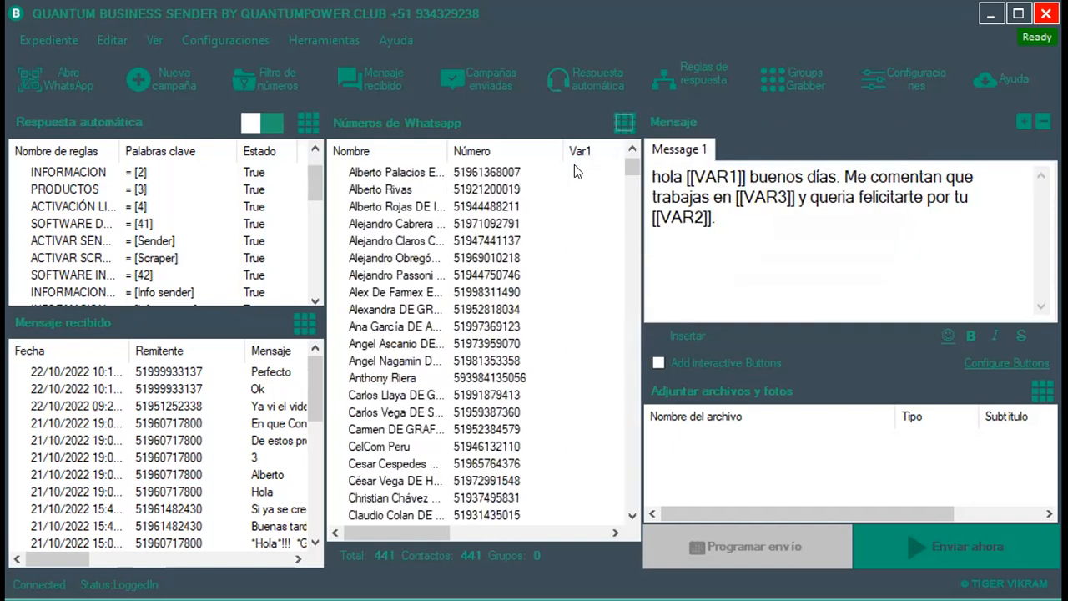
{"action": "scroll", "coordinate": [538, 200], "scroll_direction": "down", "scroll_amount": 7}
{"action": "scroll", "coordinate": [375, 266], "scroll_direction": "down", "scroll_amount": 20}
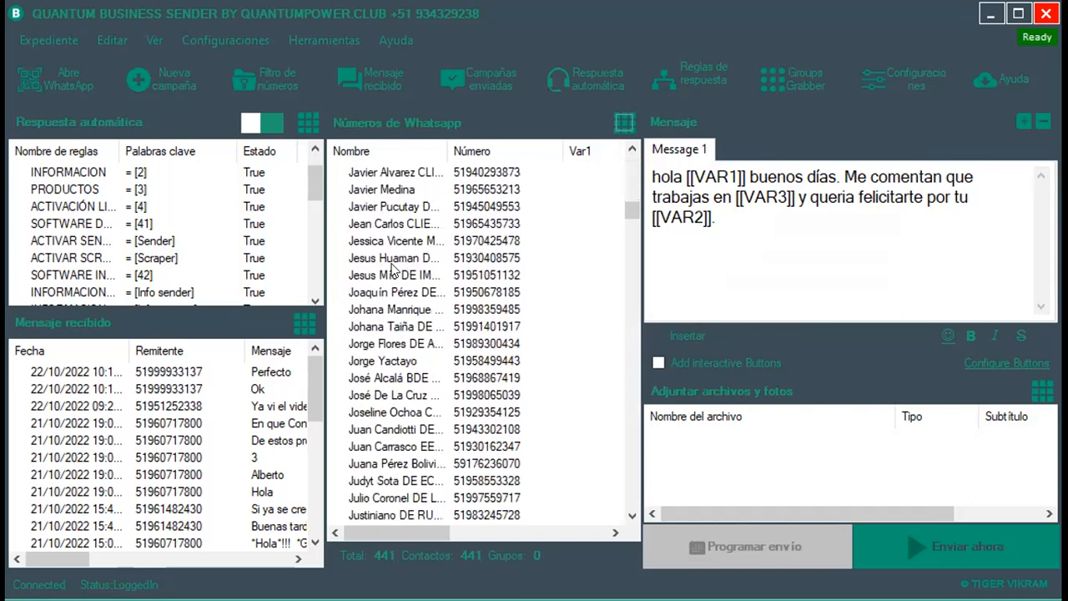
{"action": "scroll", "coordinate": [433, 242], "scroll_direction": "down", "scroll_amount": 6}
{"action": "scroll", "coordinate": [429, 246], "scroll_direction": "up", "scroll_amount": 5}
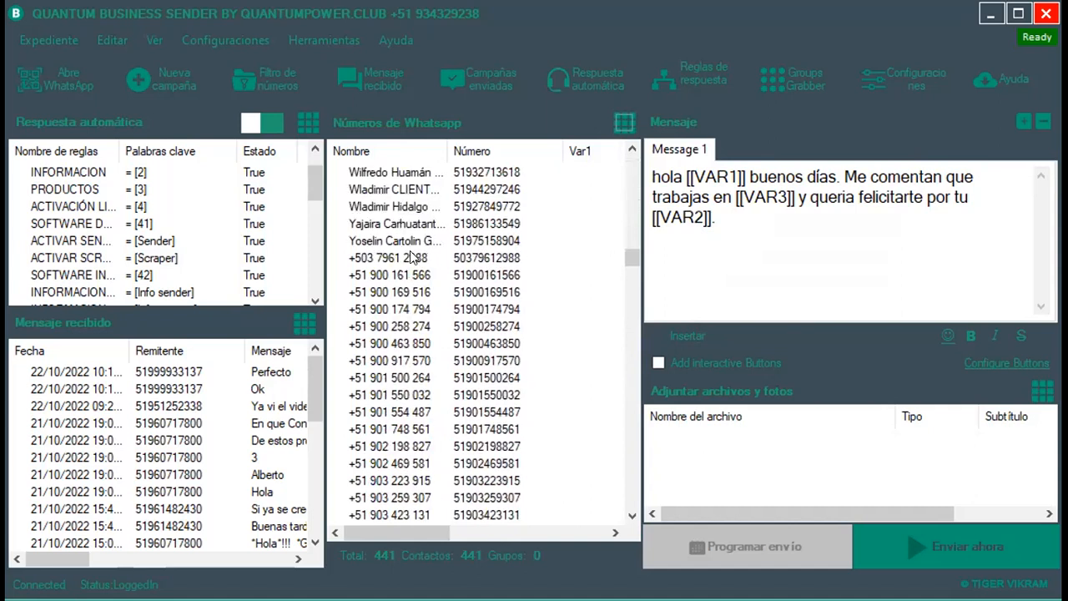
{"action": "scroll", "coordinate": [451, 266], "scroll_direction": "down", "scroll_amount": 11}
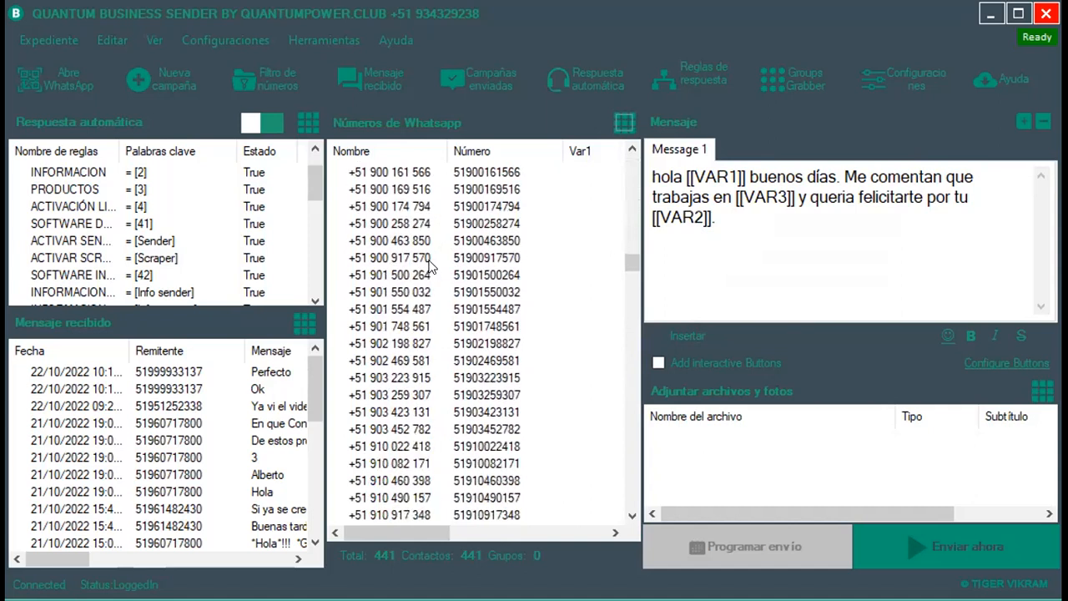
{"action": "scroll", "coordinate": [424, 282], "scroll_direction": "down", "scroll_amount": 13}
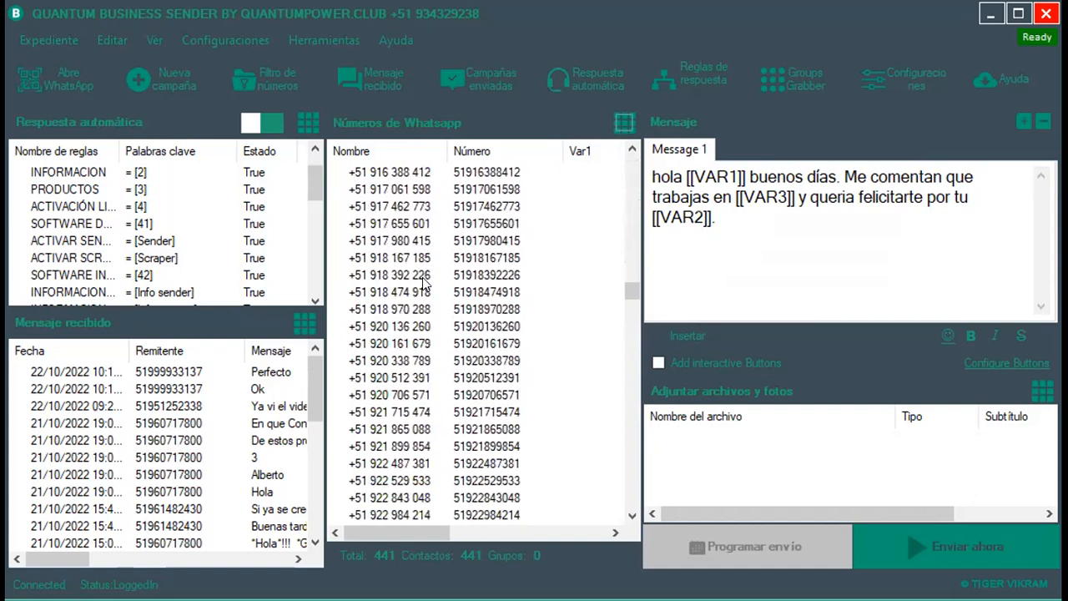
{"action": "scroll", "coordinate": [441, 267], "scroll_direction": "down", "scroll_amount": 12}
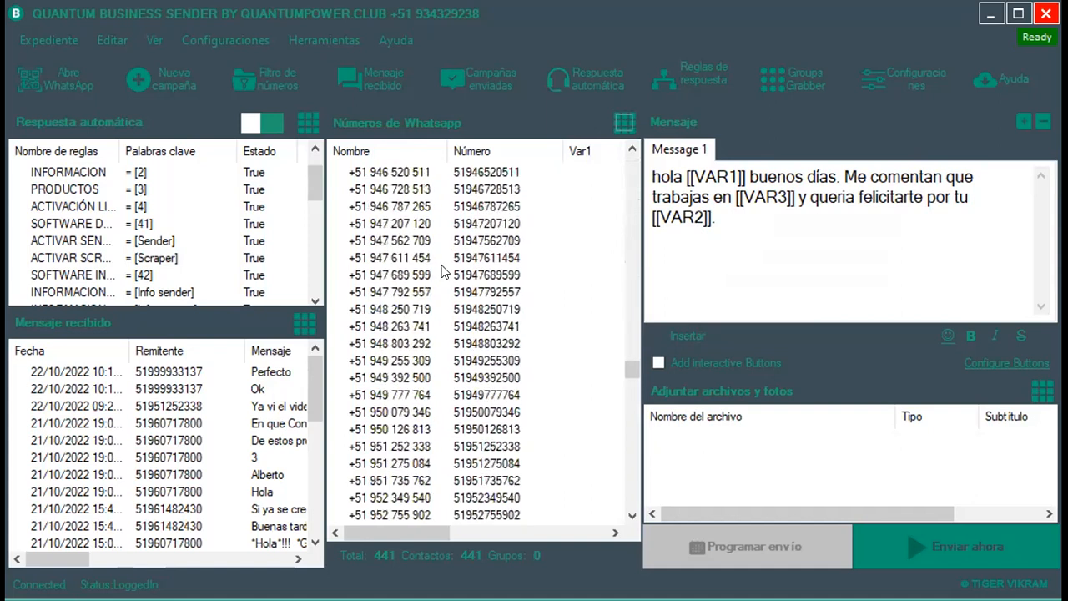
Clear the 441 imported contacts so the list shows 0.
{"action": "left_click", "coordinate": [624, 124]}
{"action": "left_click", "coordinate": [701, 294]}
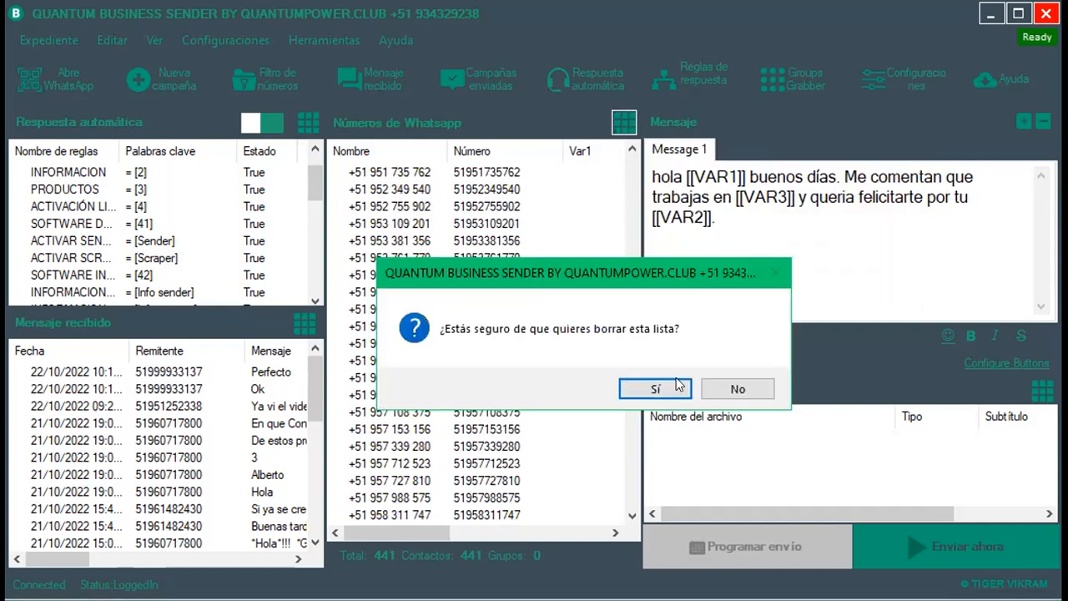
{"action": "left_click", "coordinate": [676, 385]}
{"action": "left_click", "coordinate": [630, 123]}
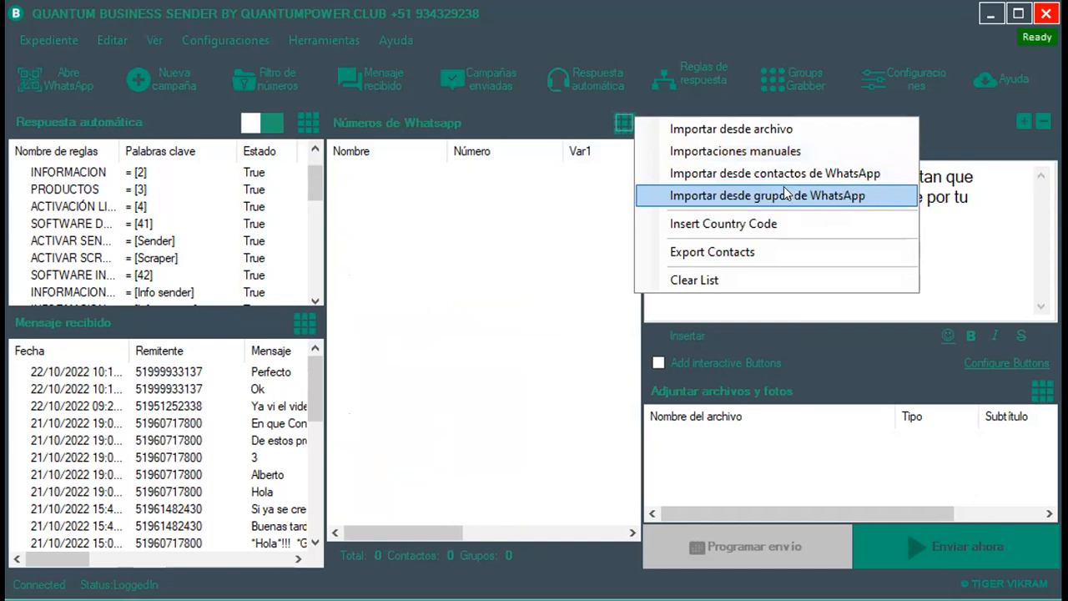
Import the 4 WhatsApp groups and select each group row.
{"action": "left_click", "coordinate": [714, 190]}
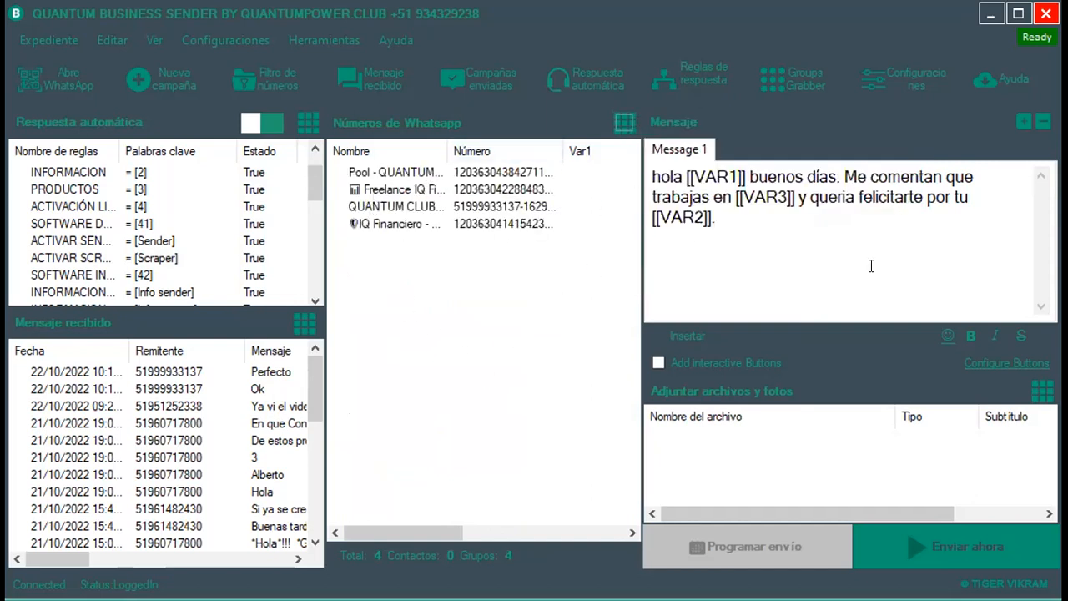
{"action": "left_click", "coordinate": [419, 191]}
{"action": "left_click", "coordinate": [417, 207]}
{"action": "left_click", "coordinate": [426, 224]}
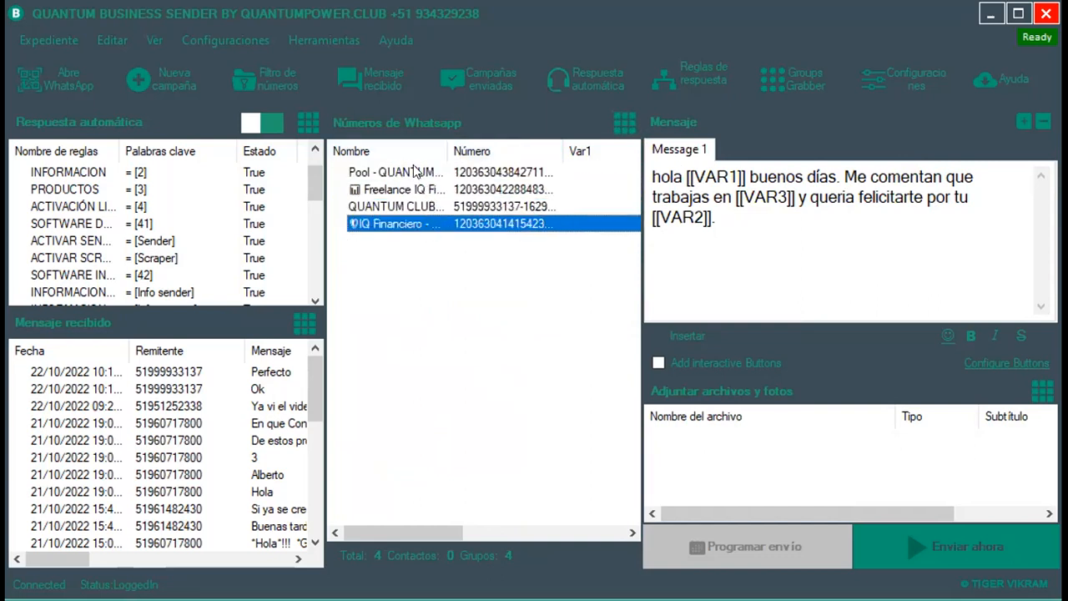
{"action": "left_click", "coordinate": [419, 174]}
{"action": "left_click", "coordinate": [420, 189]}
Empty the group list with Limpiar lista, confirming with Sí.
{"action": "right_click", "coordinate": [532, 304]}
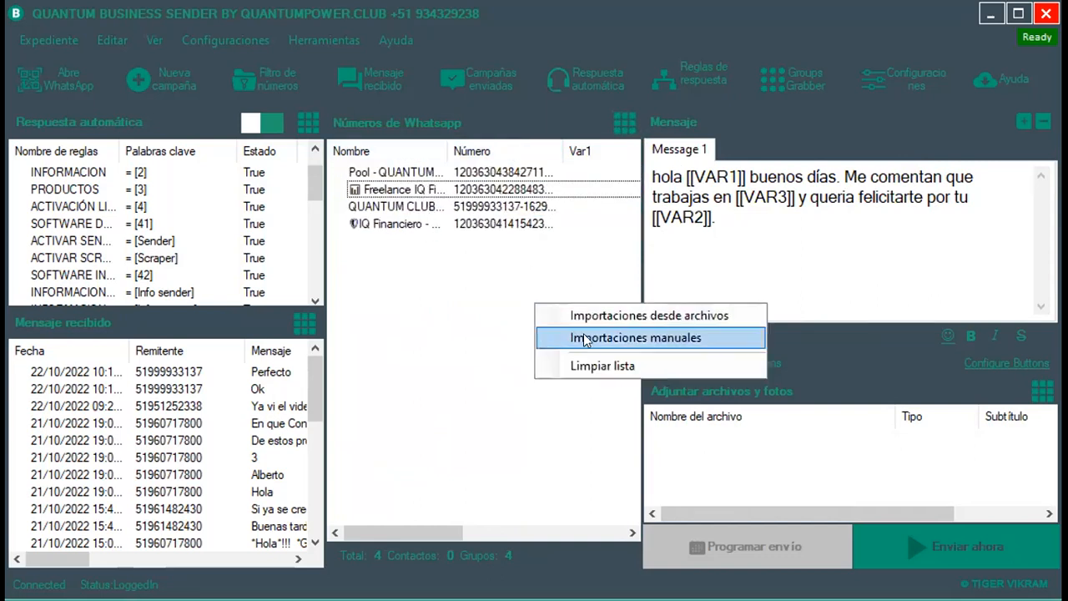
{"action": "left_click", "coordinate": [604, 367]}
{"action": "left_click", "coordinate": [635, 391]}
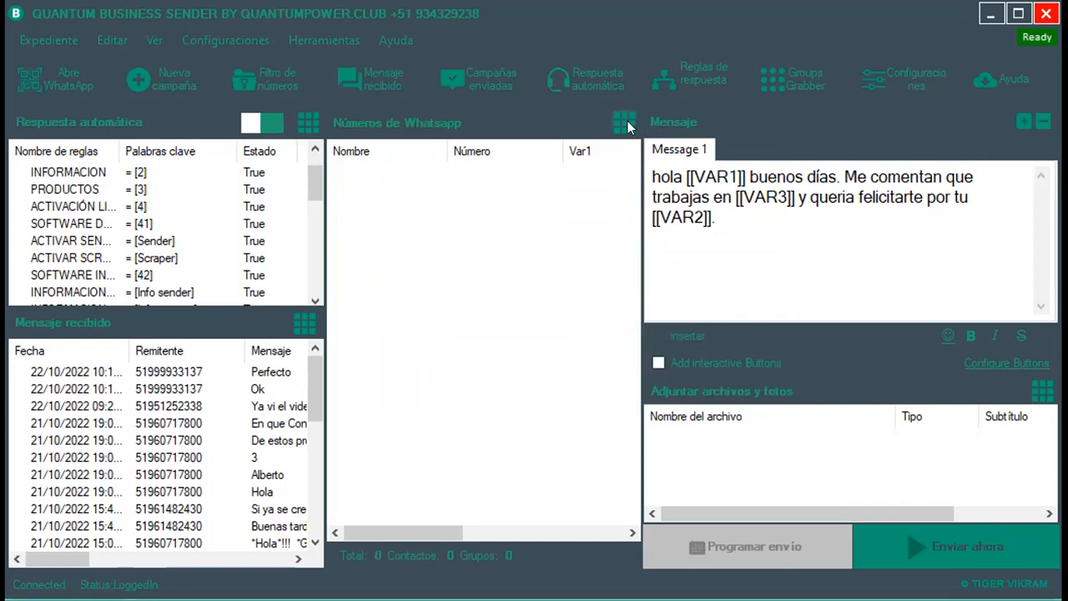
{"action": "left_click", "coordinate": [626, 123]}
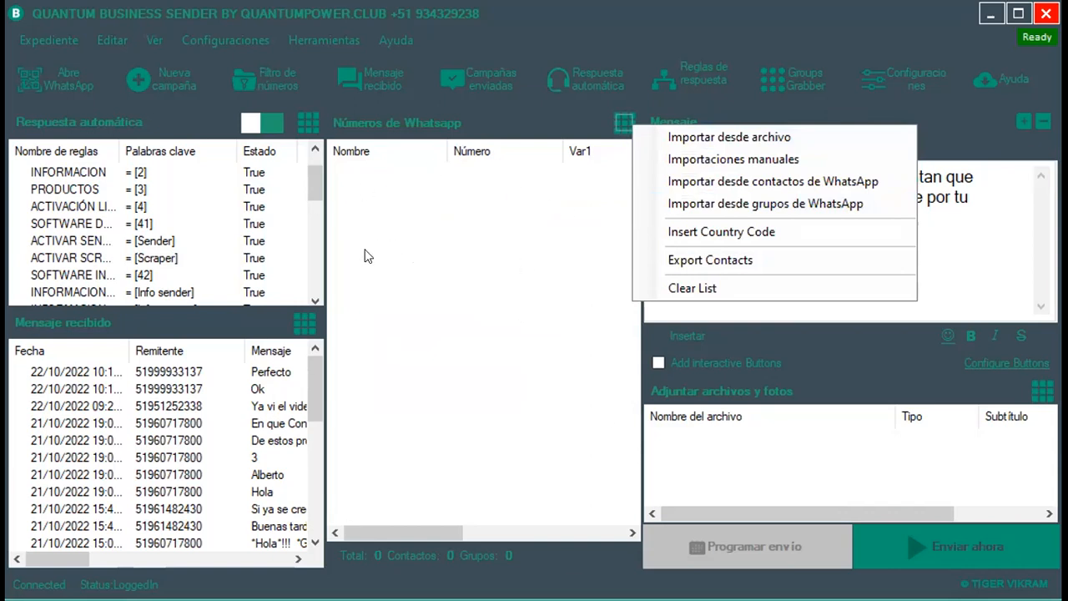
Dismiss the options menu and minimize the sender to reveal the QWS 2022 slide.
{"action": "left_click", "coordinate": [413, 249]}
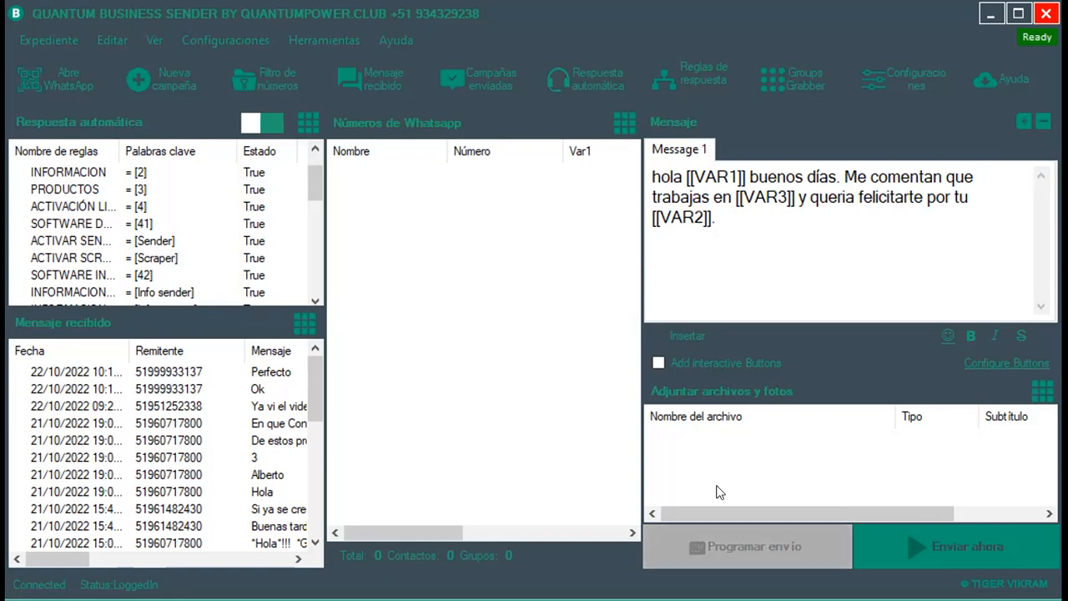
{"action": "left_click", "coordinate": [991, 15]}
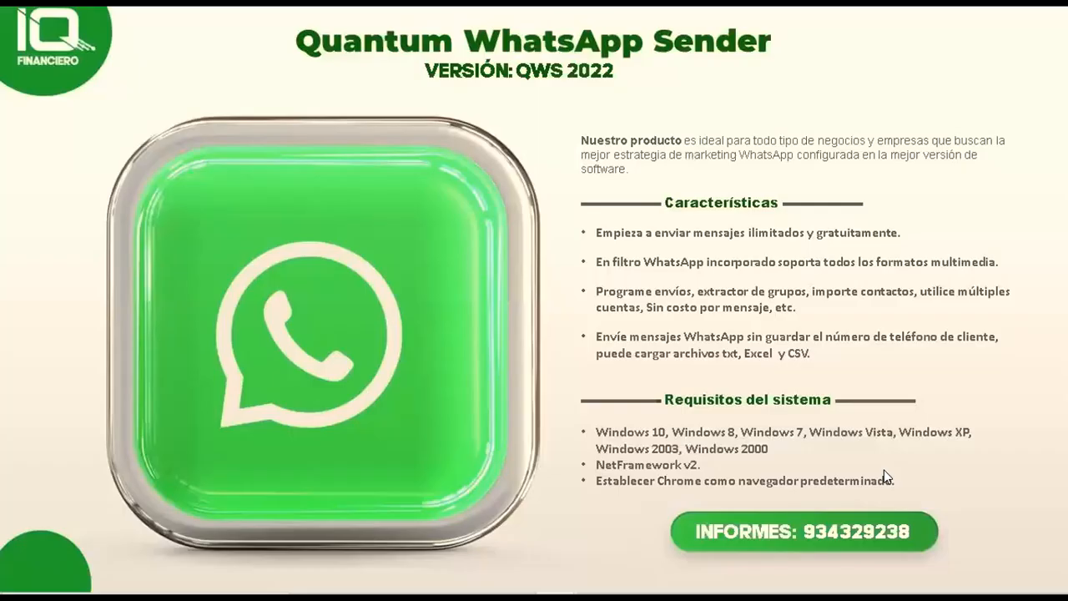